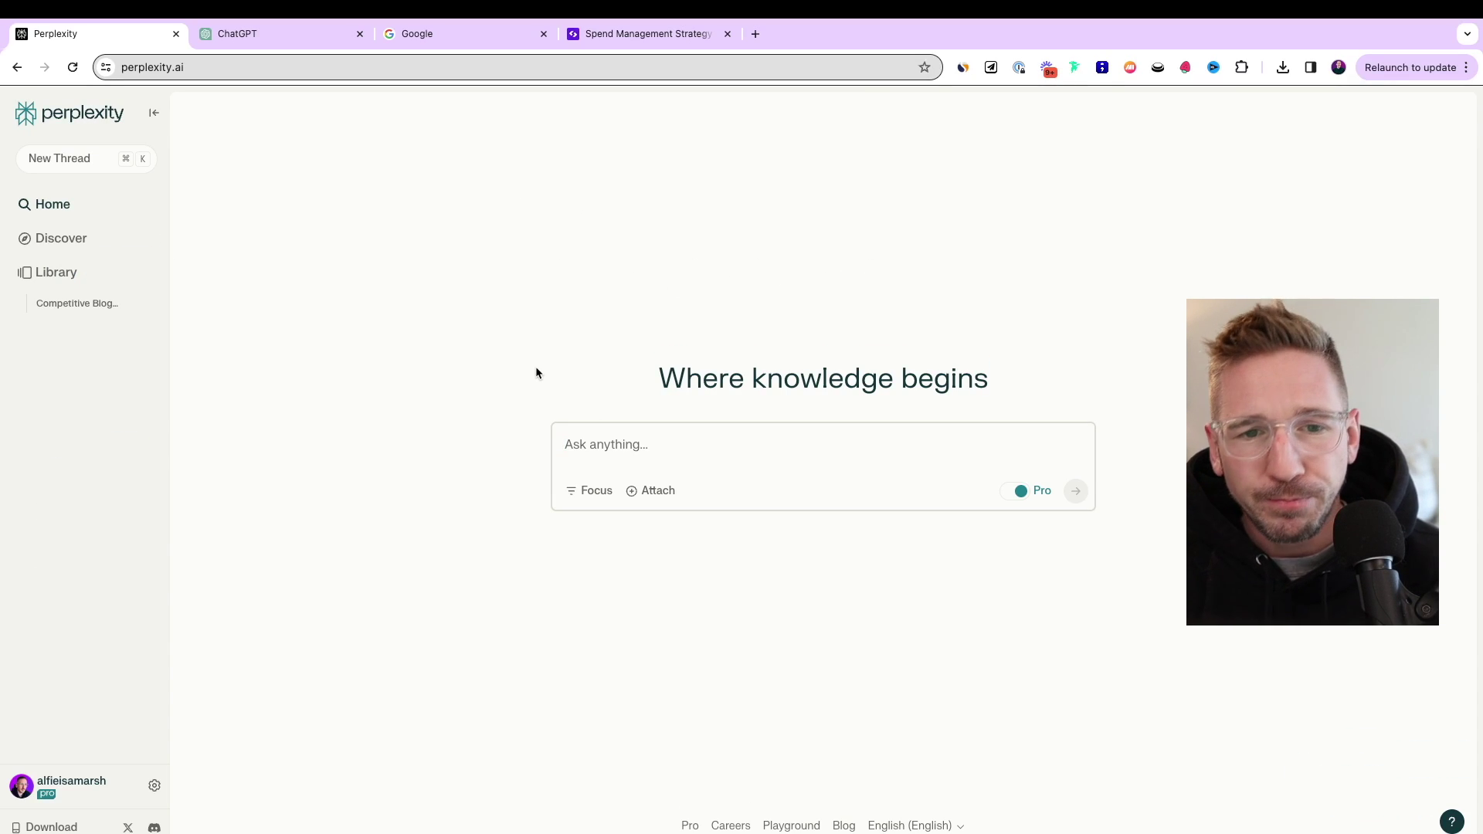
- Submit 'How many jobs will be displaced by ai?' as a Pro Search in Perplexity
{"action": "left_click", "coordinate": [614, 450]}
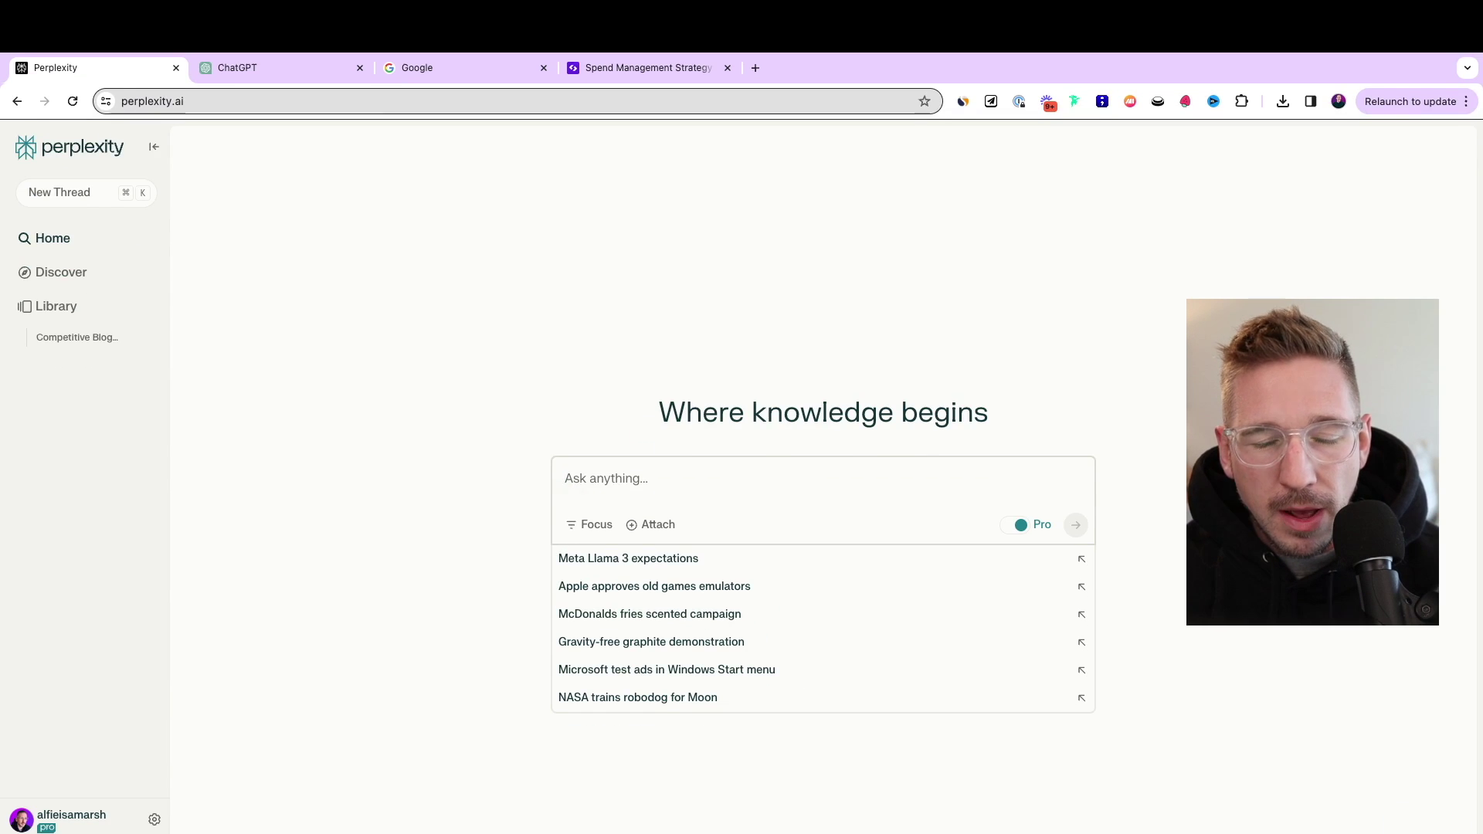
{"action": "type", "text": "How many jobs will"}
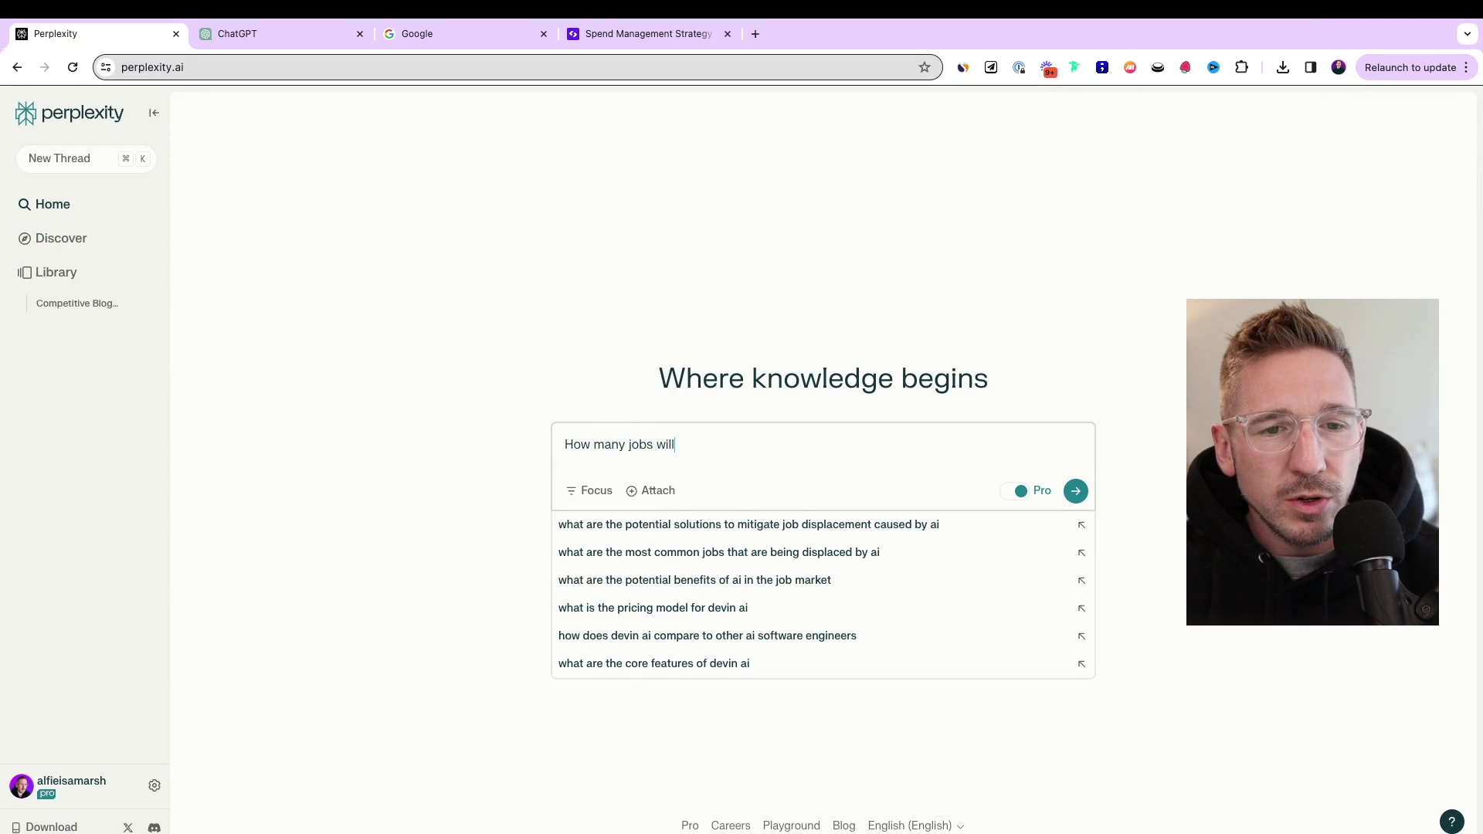
{"action": "type", "text": " be displaced by ai"}
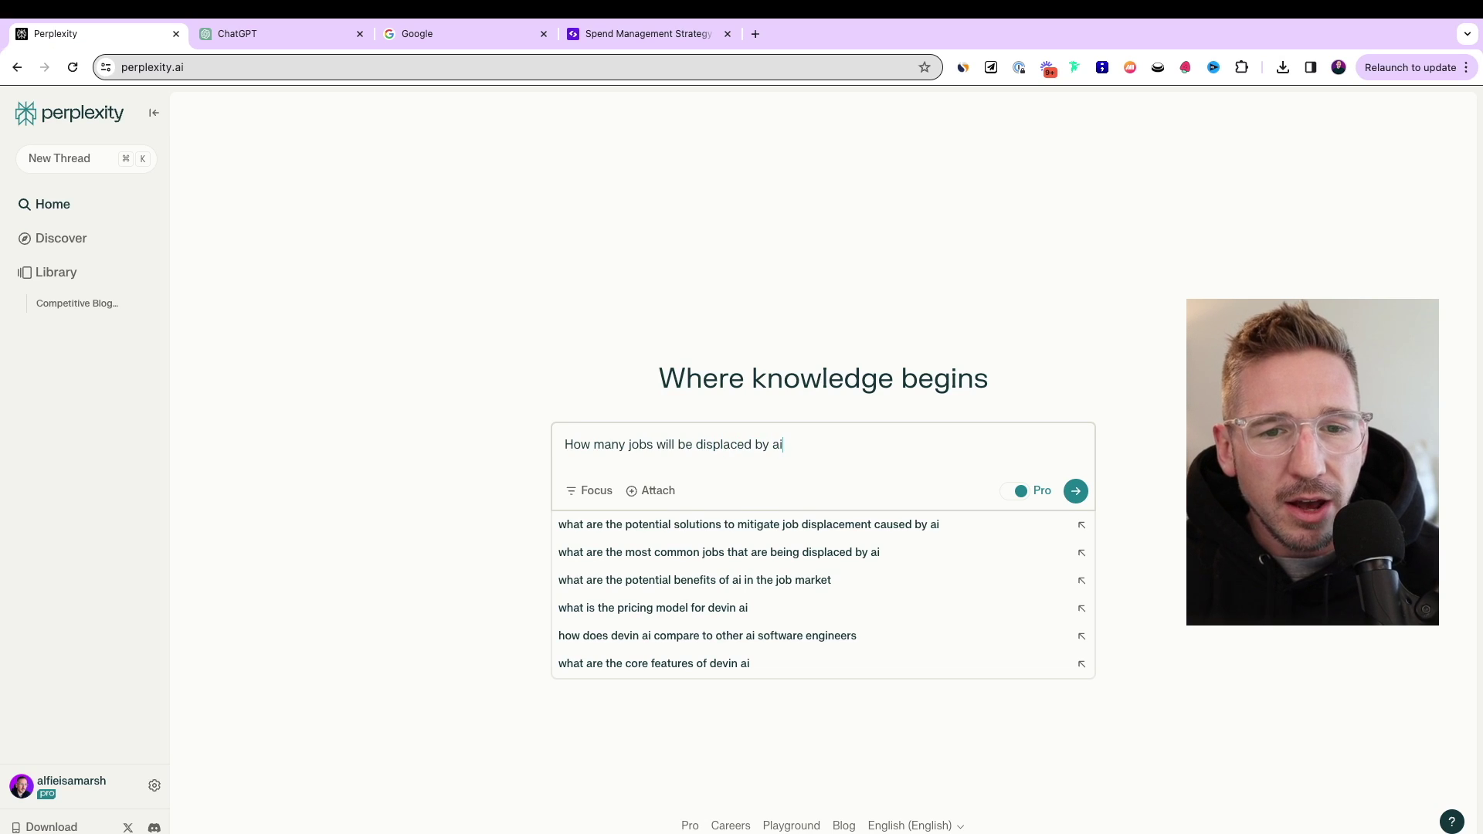
{"action": "type", "text": "?"}
{"action": "key", "text": "Return"}
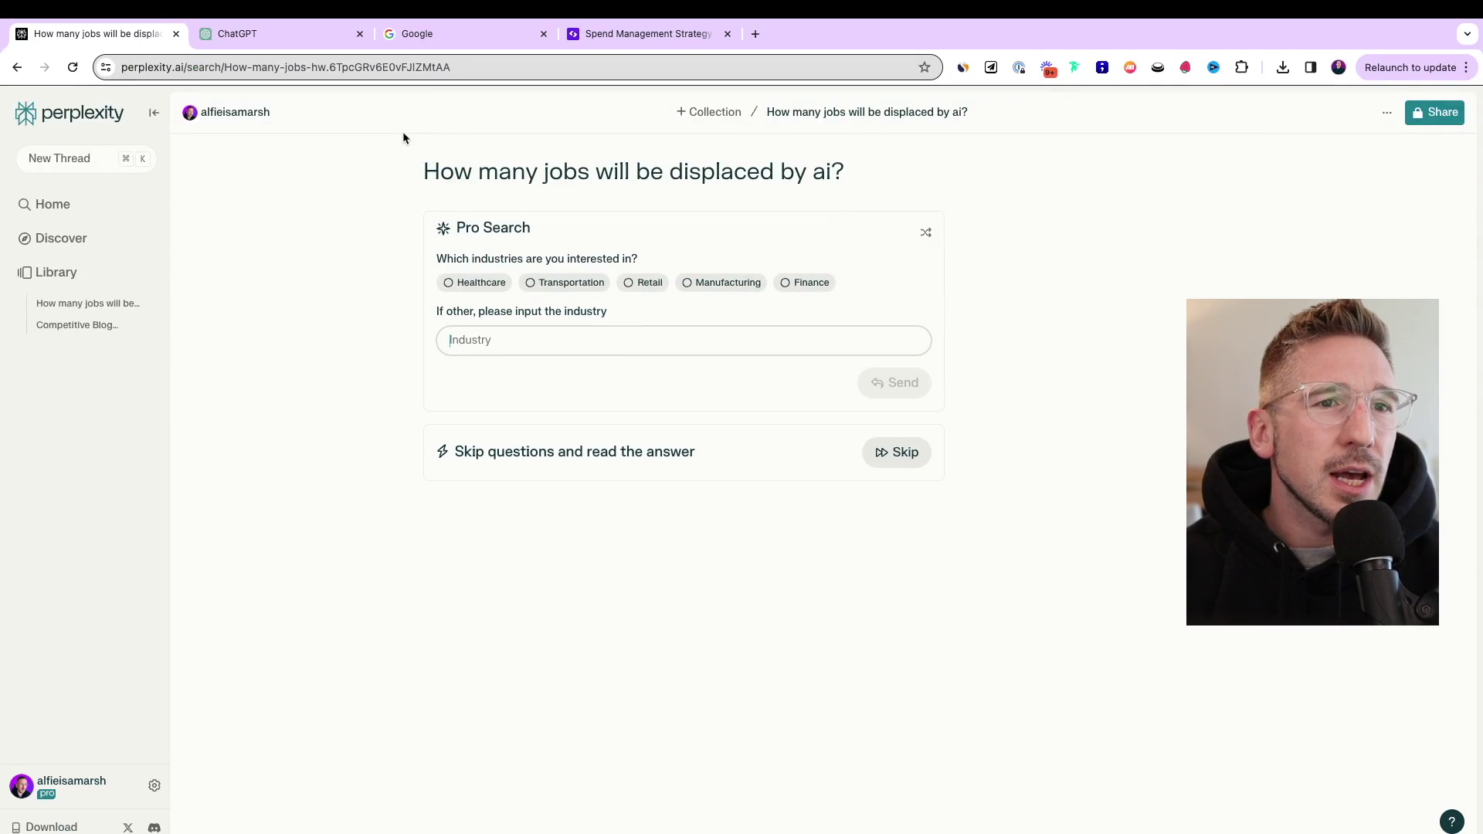
- Google 'how many jobs will be displaced by ai', skim the results, and go back to Perplexity
{"action": "left_click", "coordinate": [424, 43]}
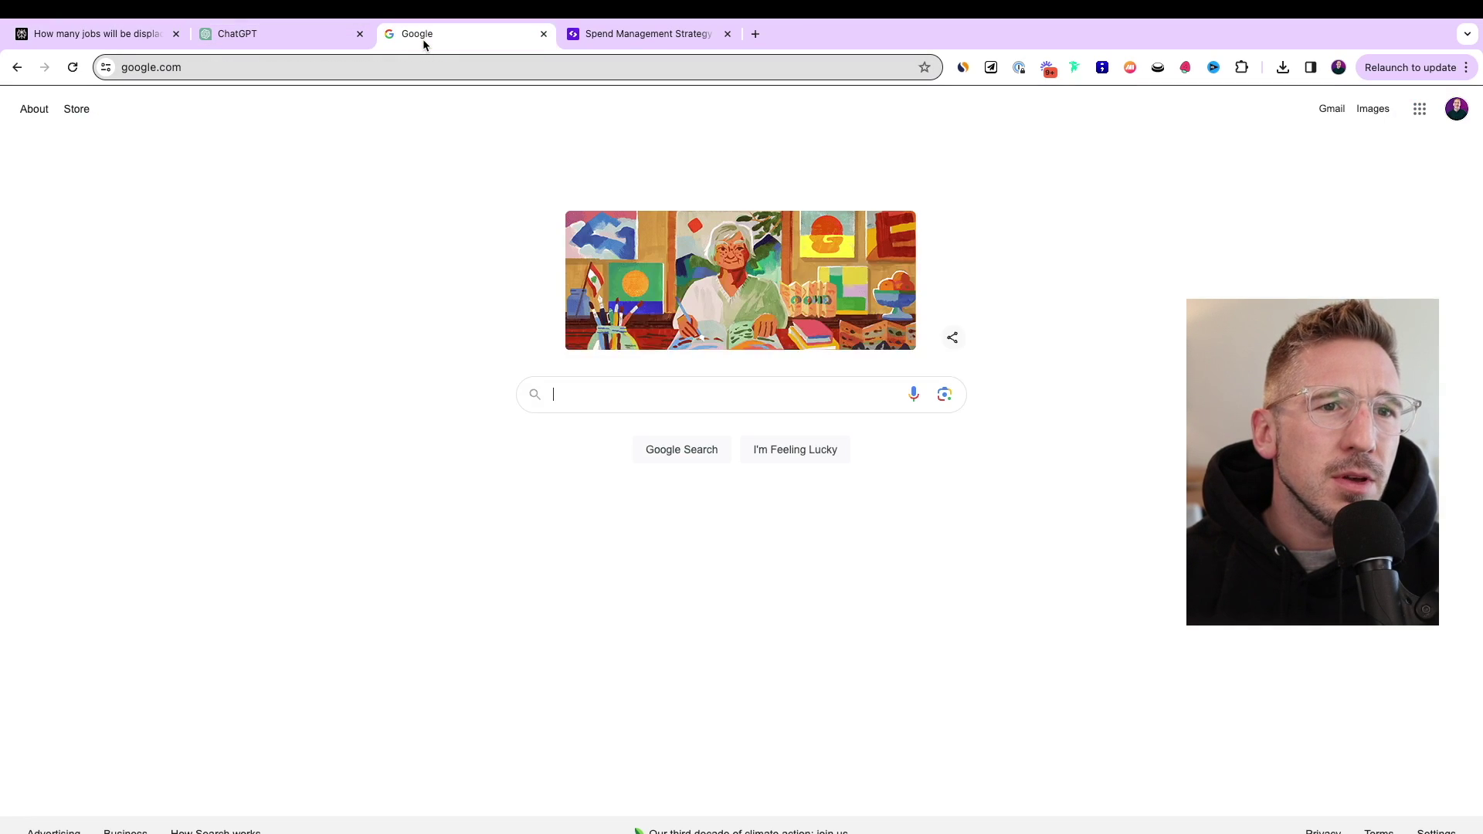
{"action": "left_click", "coordinate": [580, 387]}
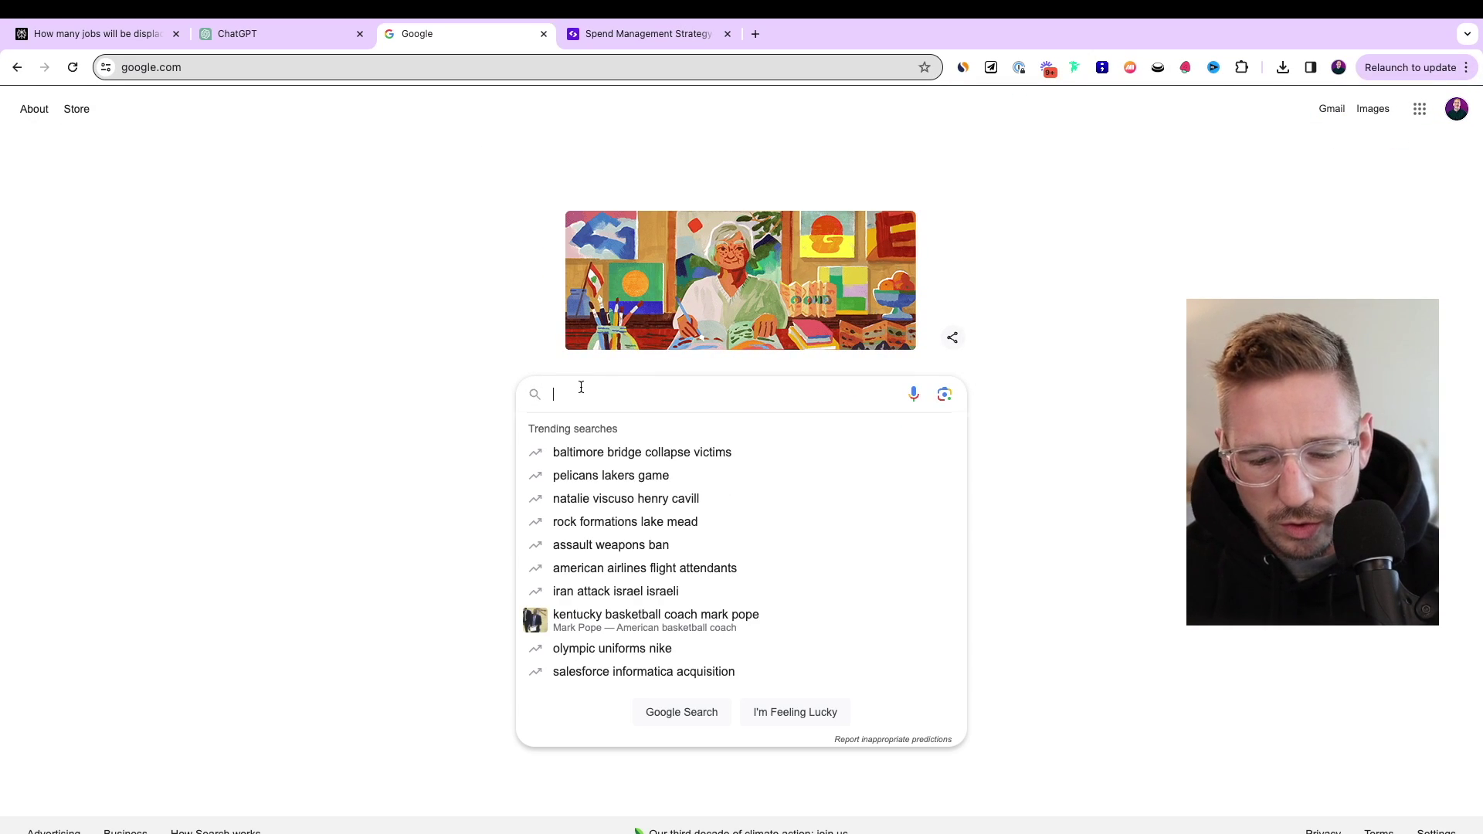
{"action": "type", "text": "how many jobs will b"}
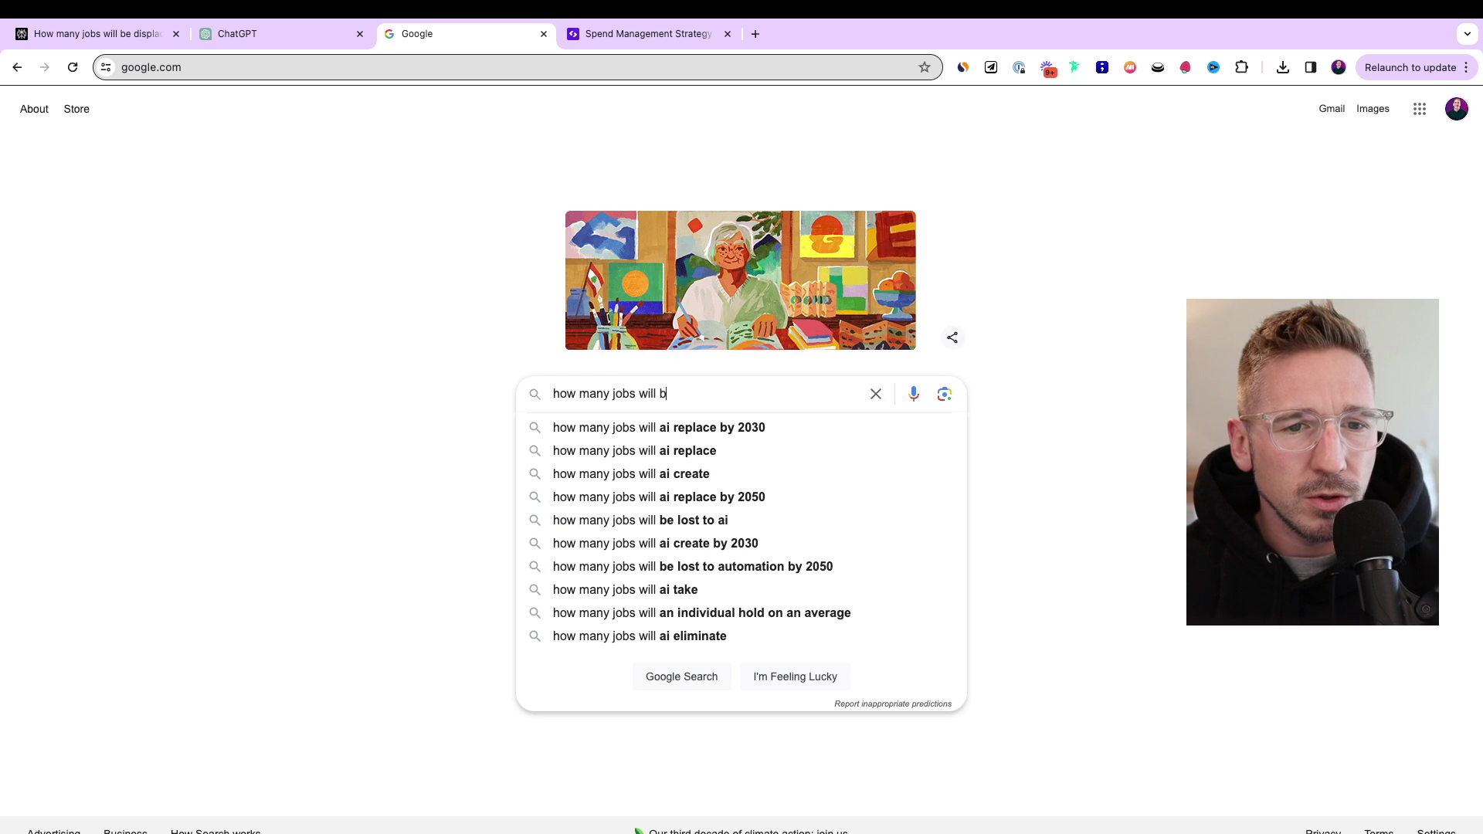
{"action": "type", "text": "e displaced by ai"}
{"action": "key", "text": "Return"}
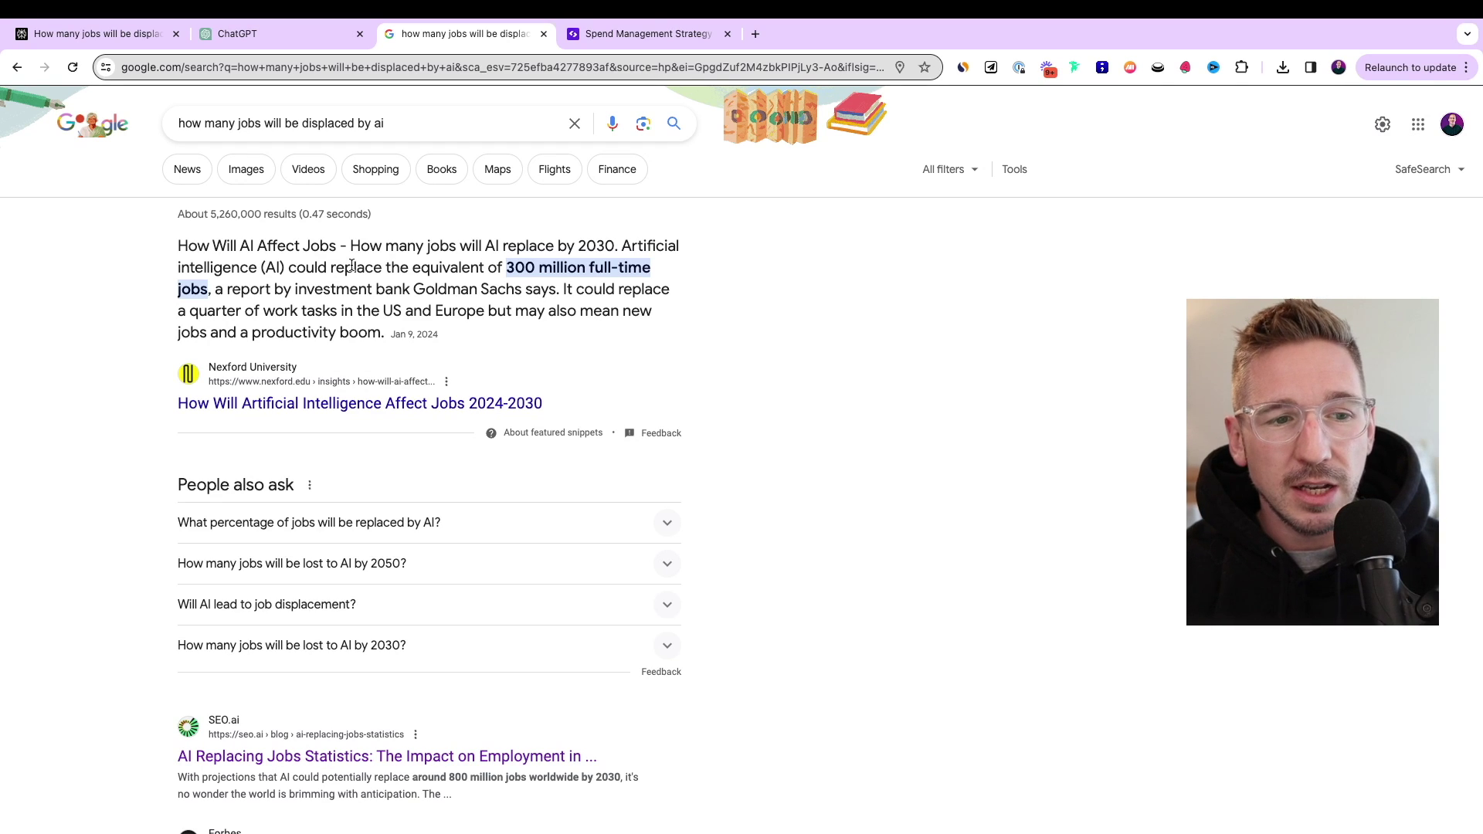
{"action": "scroll", "coordinate": [459, 331], "scroll_direction": "down", "scroll_amount": 2}
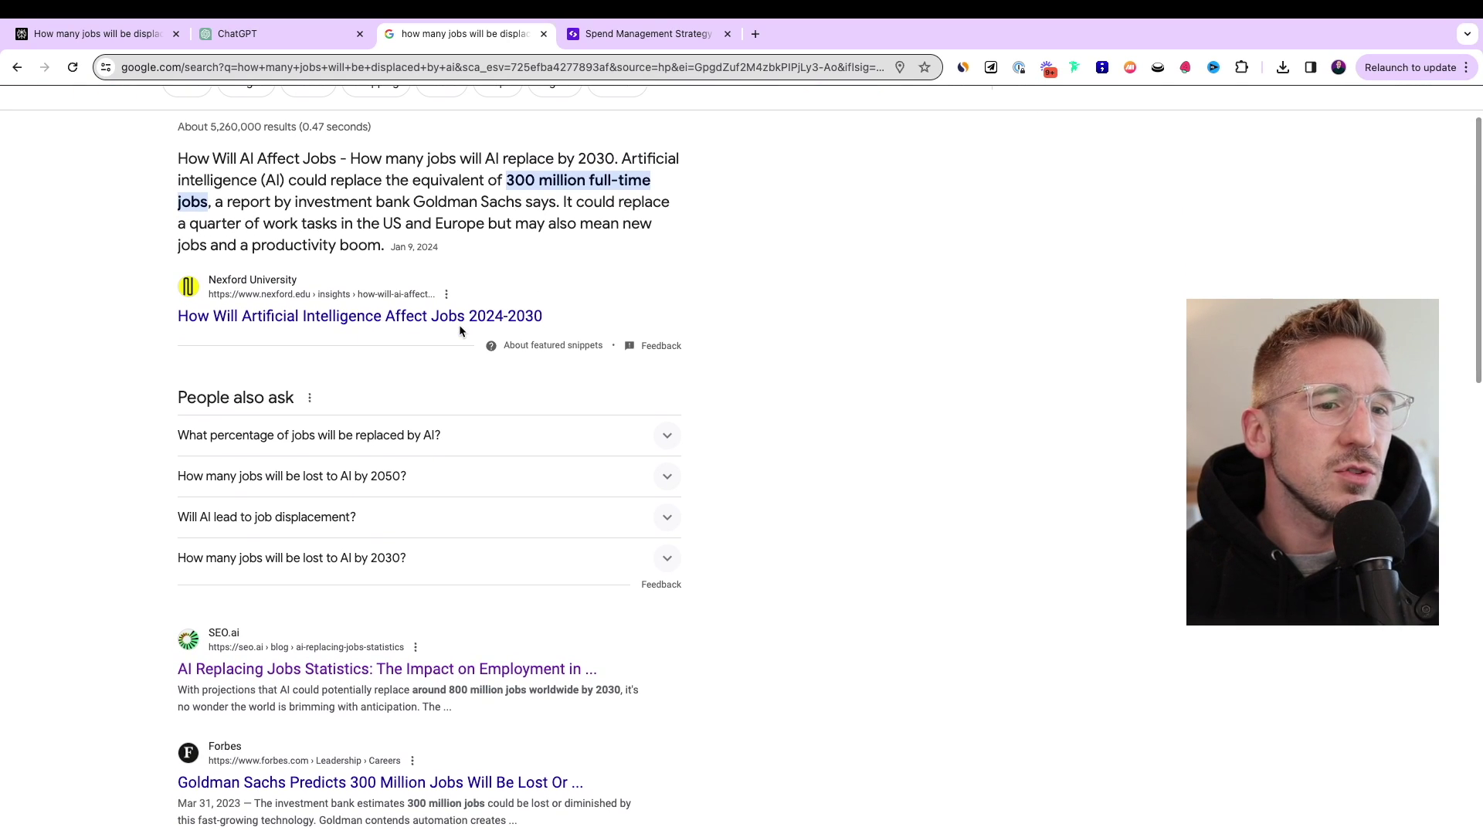
{"action": "scroll", "coordinate": [437, 402], "scroll_direction": "down", "scroll_amount": 10}
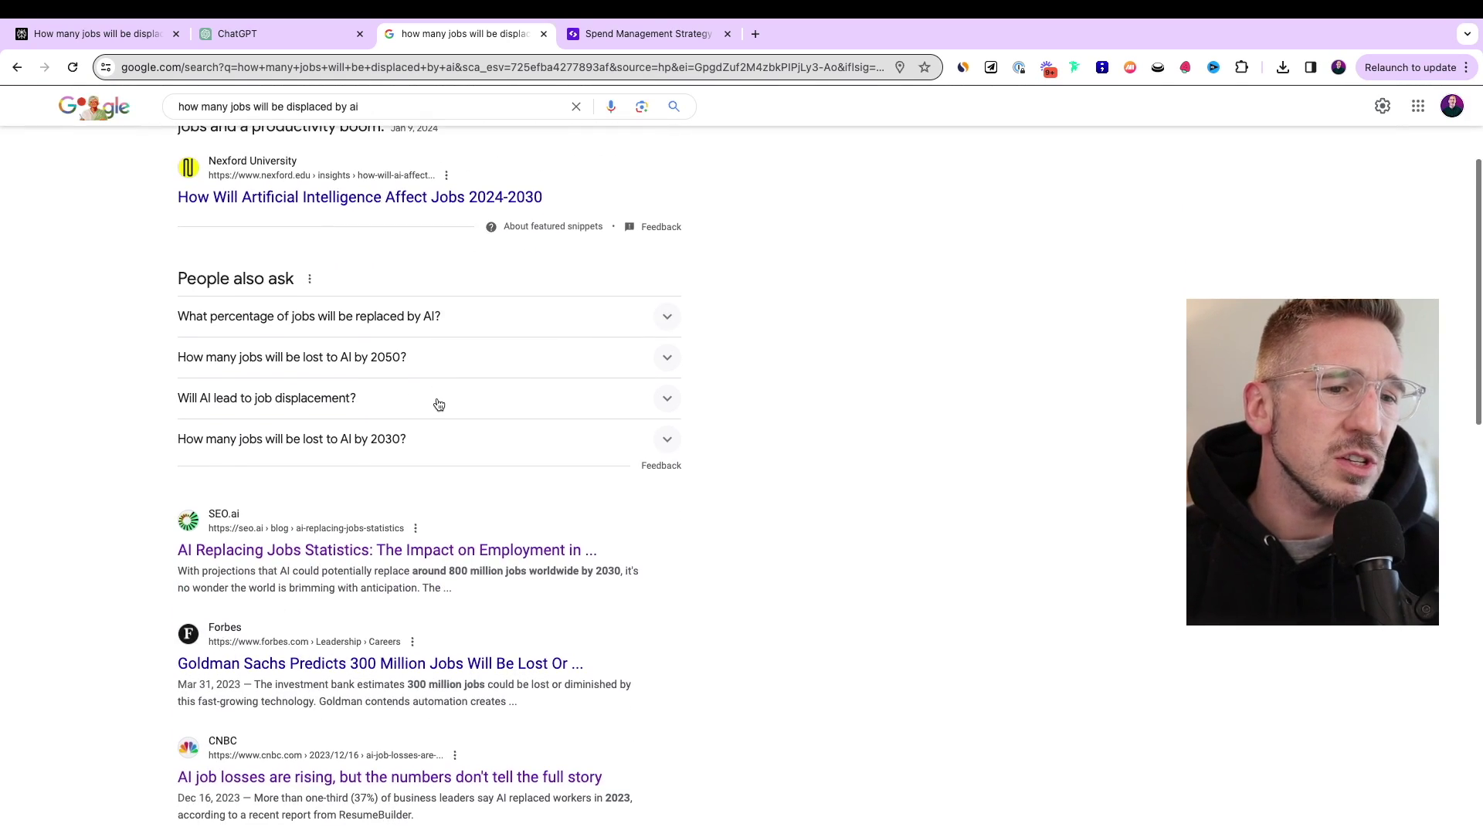
{"action": "scroll", "coordinate": [437, 403], "scroll_direction": "up", "scroll_amount": 10}
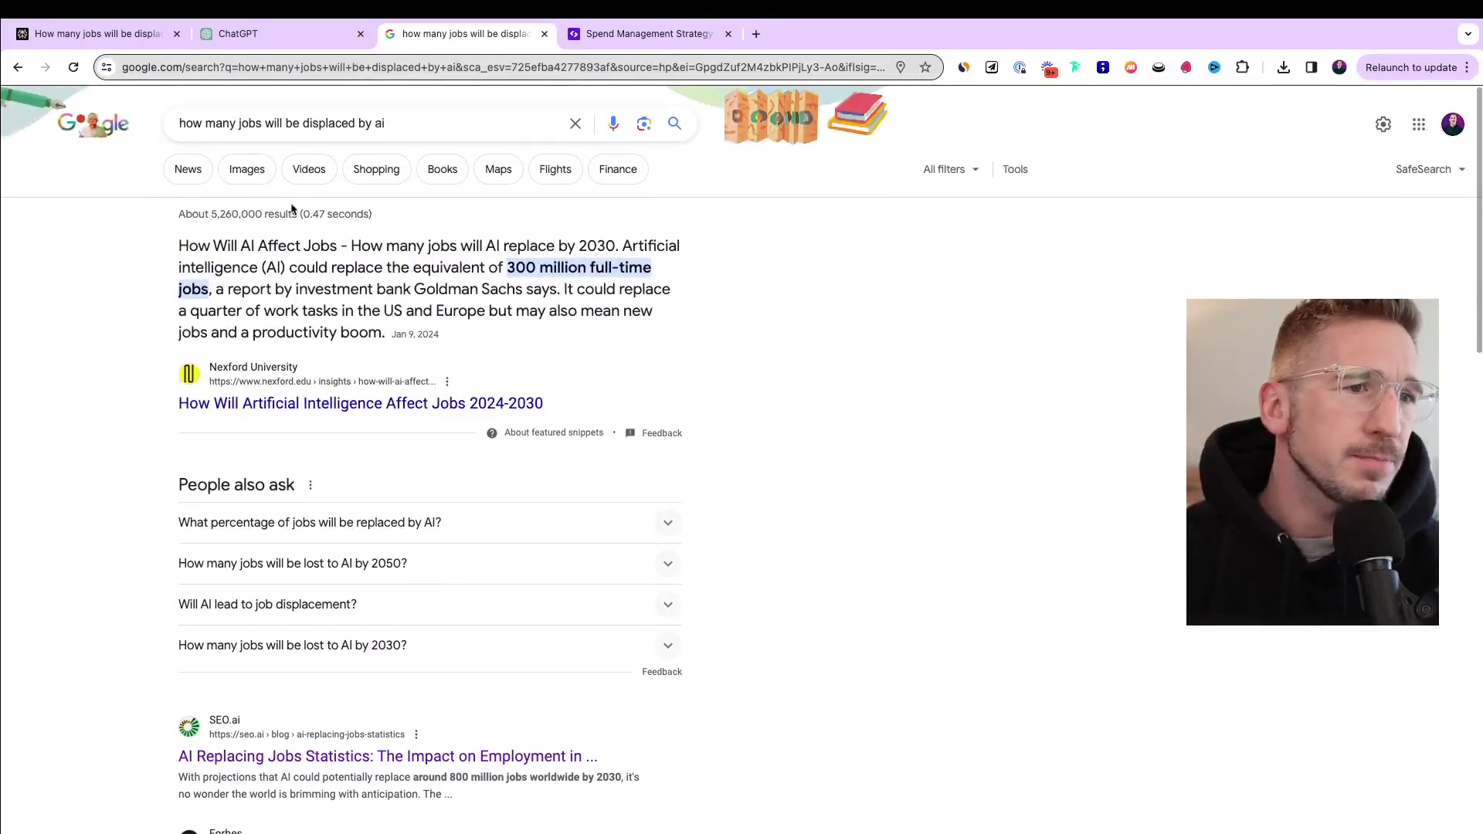
{"action": "left_click", "coordinate": [74, 35]}
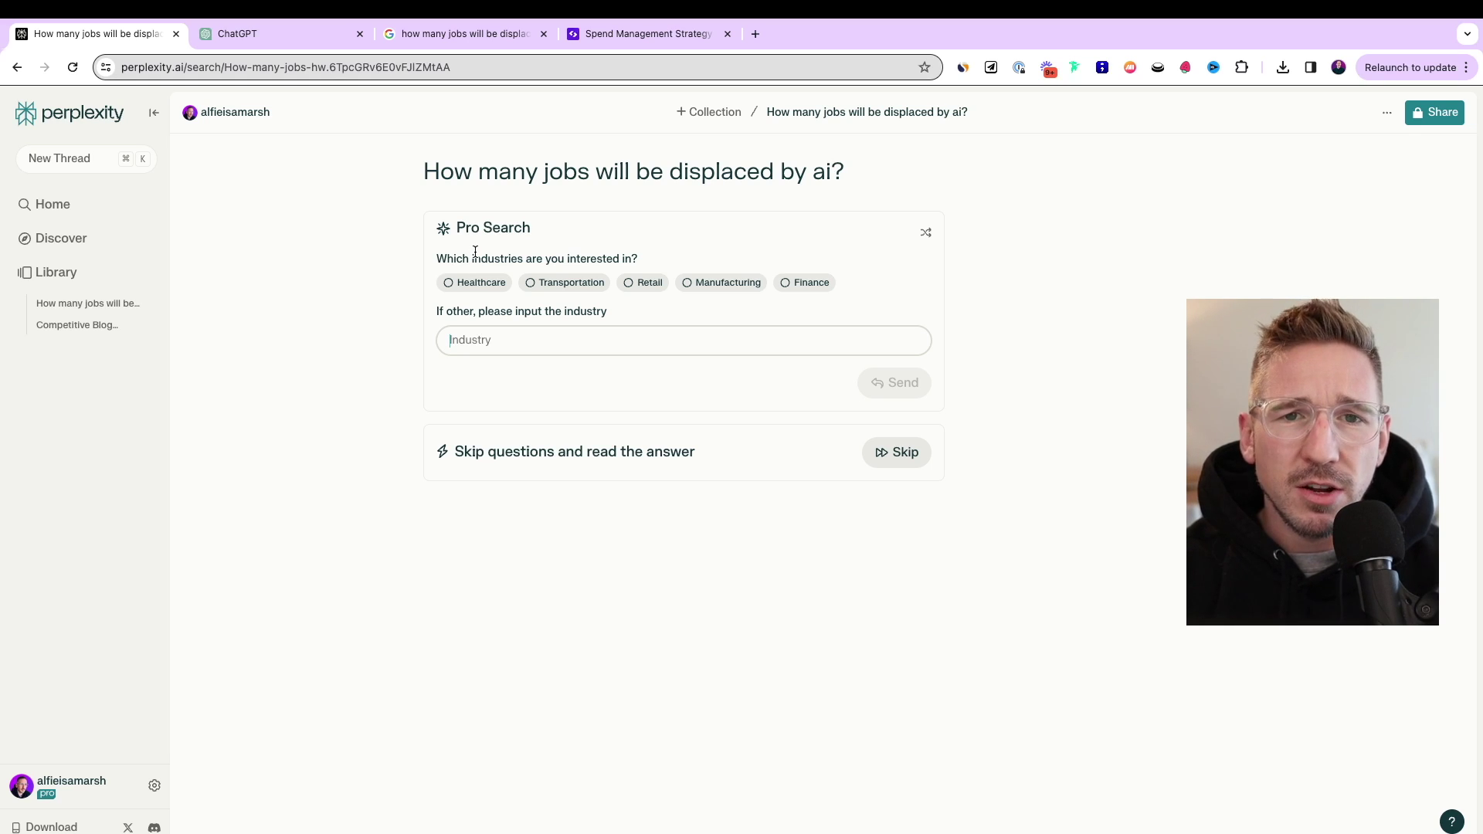
- Skip the clarifying questions and expand the Pro Search steps, zooming in briefly to read them
{"action": "scroll", "coordinate": [475, 251], "scroll_direction": "up", "scroll_amount": 5}
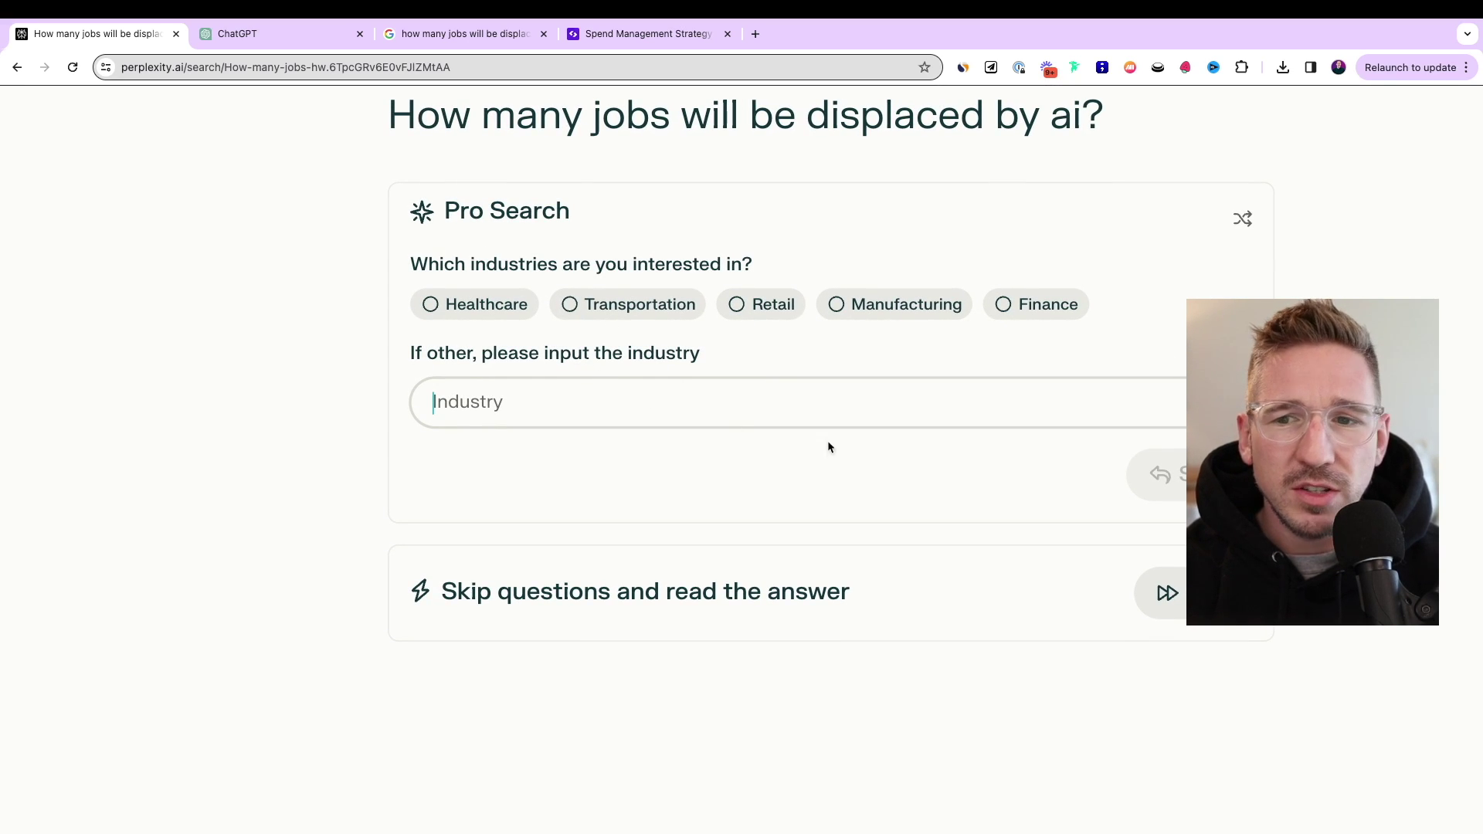
{"action": "left_click", "coordinate": [1181, 602]}
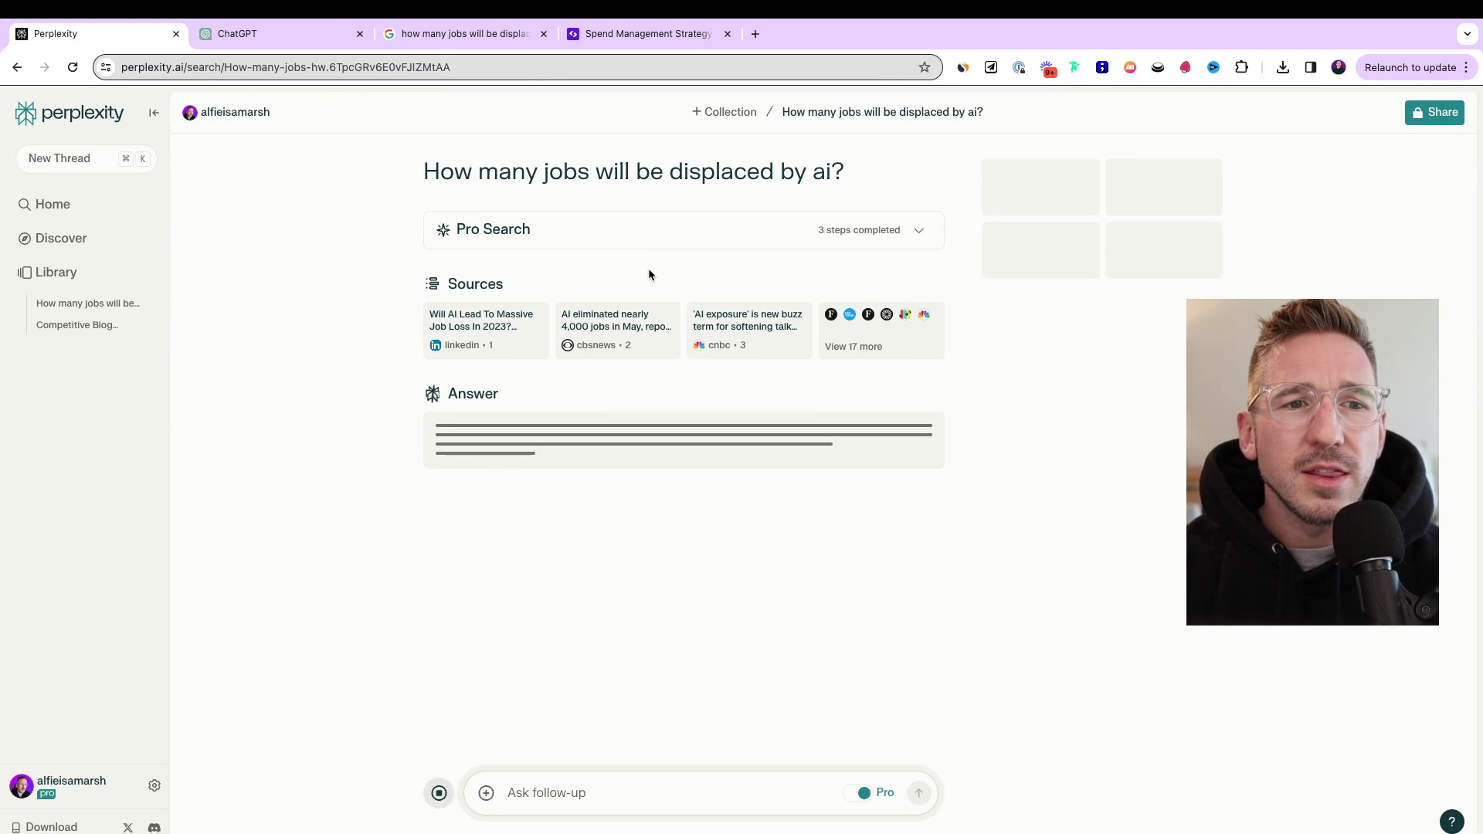
{"action": "left_click", "coordinate": [915, 235]}
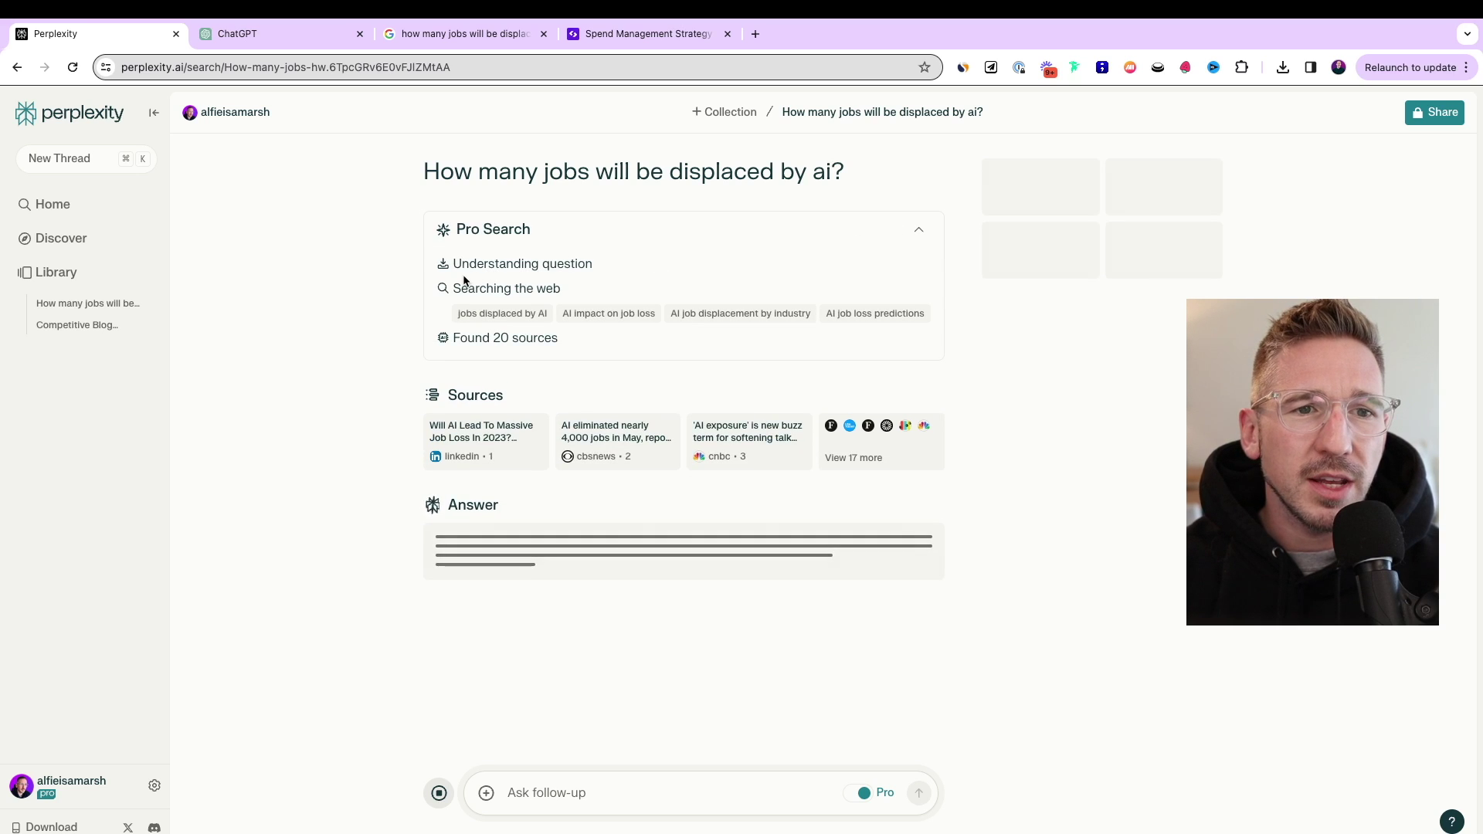
{"action": "key", "text": "super+equal"}
{"action": "key", "text": "super+equal"}
{"action": "key", "text": "super+equal"}
{"action": "key", "text": "super+equal"}
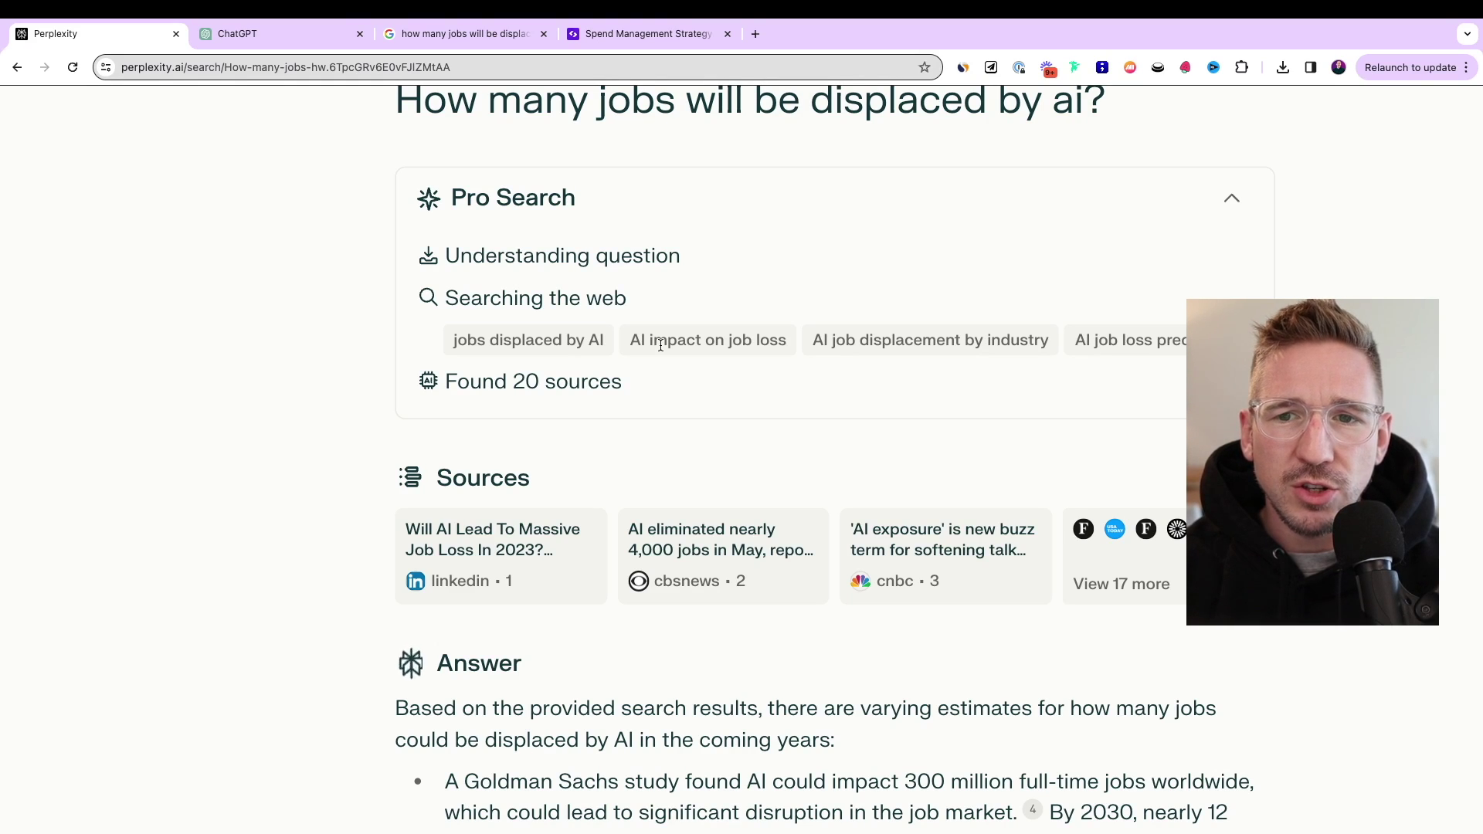
{"action": "key", "text": "super+minus"}
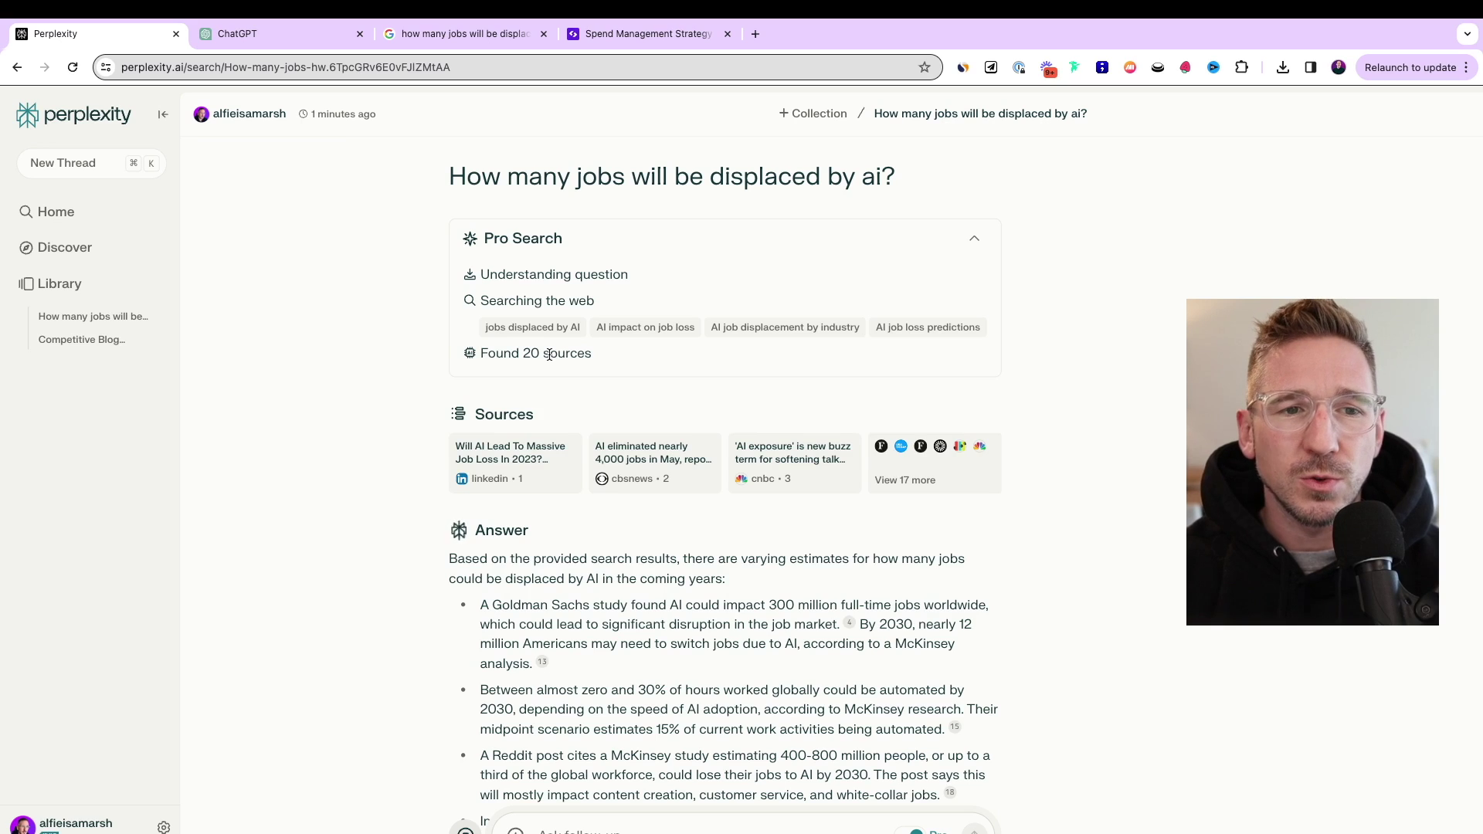
- Open the first source, the LinkedIn article, skim it, and close it
{"action": "scroll", "coordinate": [502, 340], "scroll_direction": "down", "scroll_amount": 3}
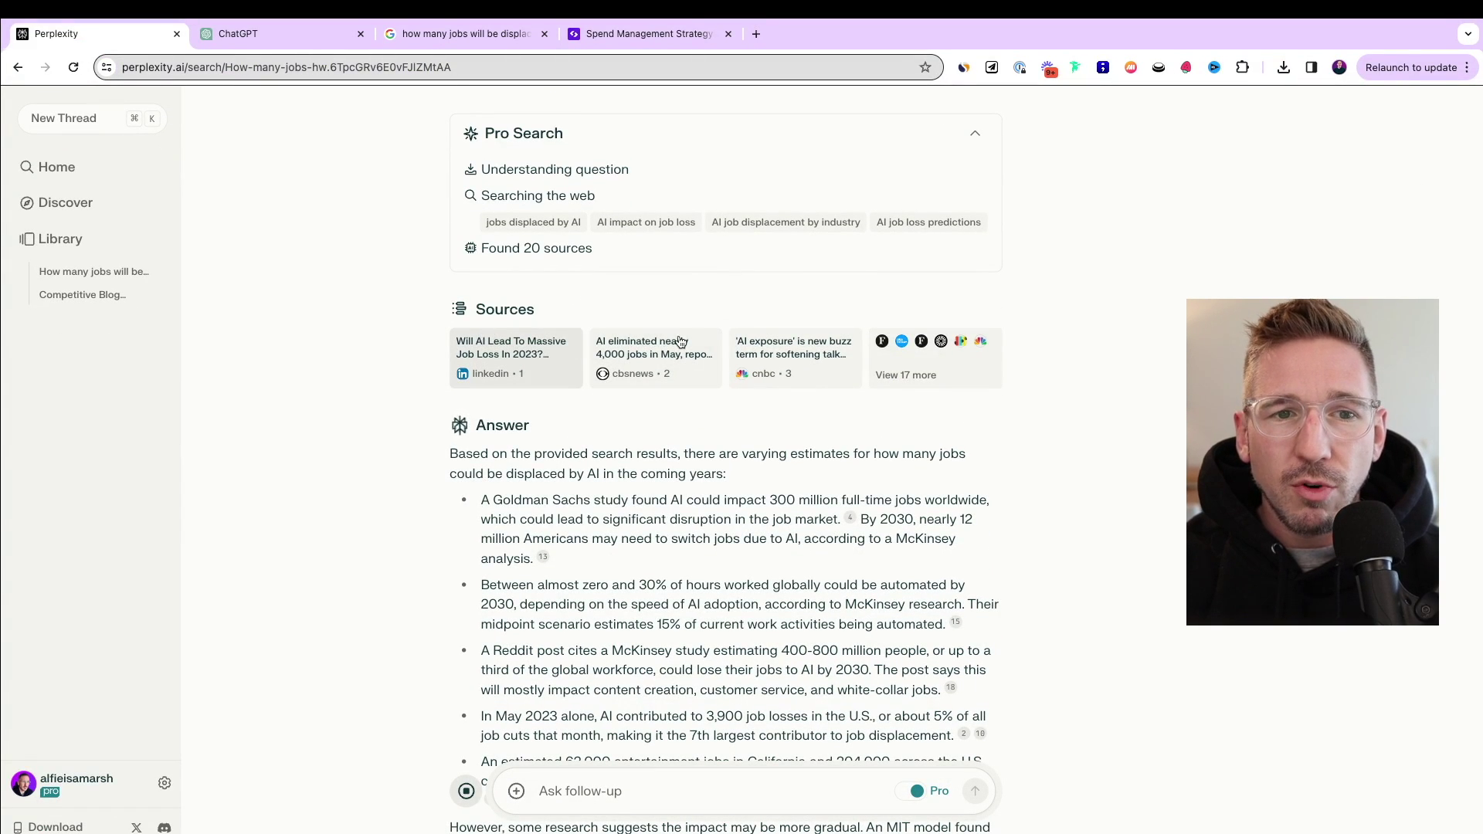
{"action": "scroll", "coordinate": [531, 332], "scroll_direction": "down", "scroll_amount": 1}
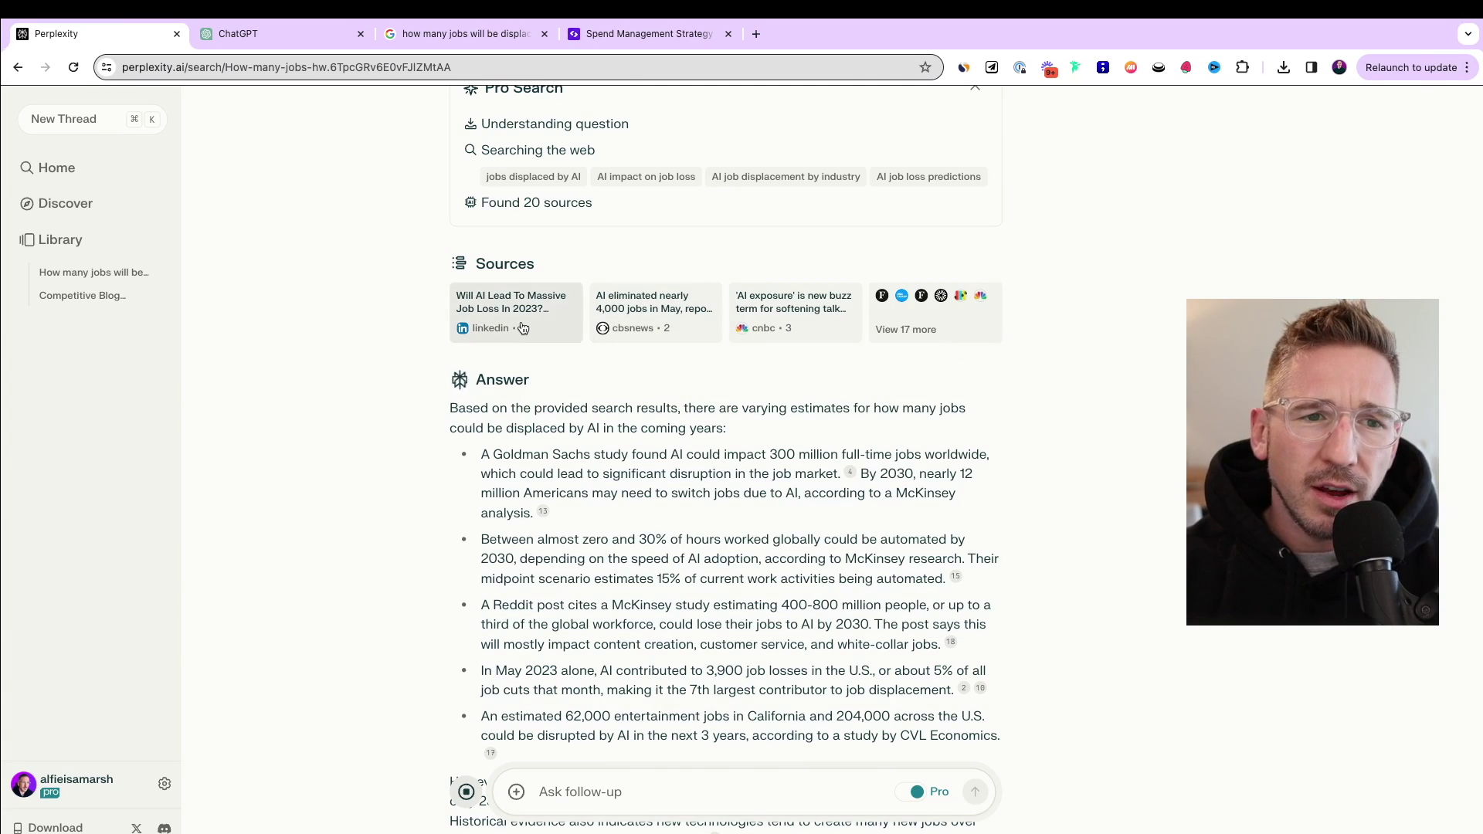
{"action": "left_click", "coordinate": [532, 329]}
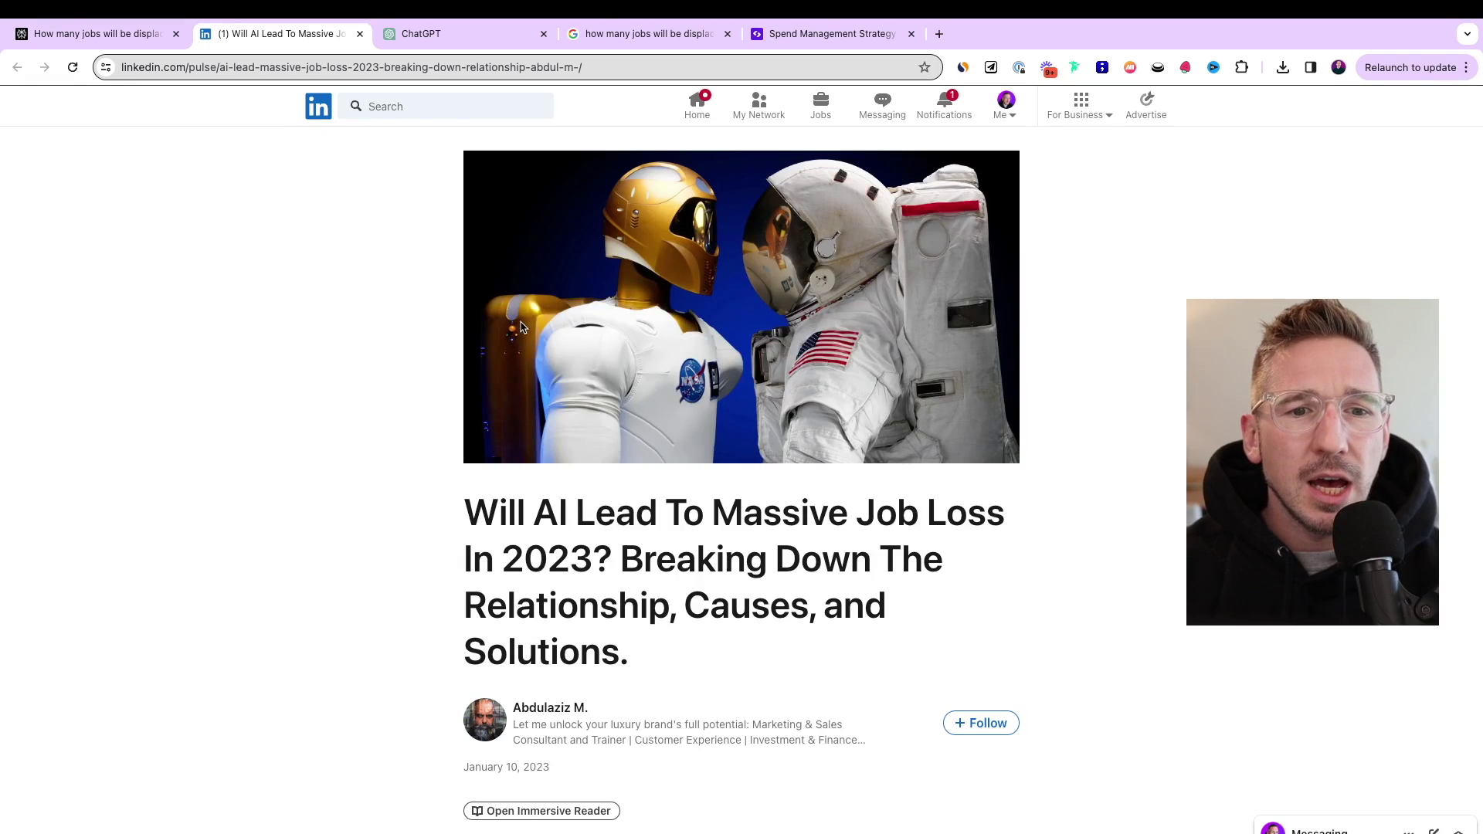
{"action": "scroll", "coordinate": [522, 326], "scroll_direction": "down", "scroll_amount": 5}
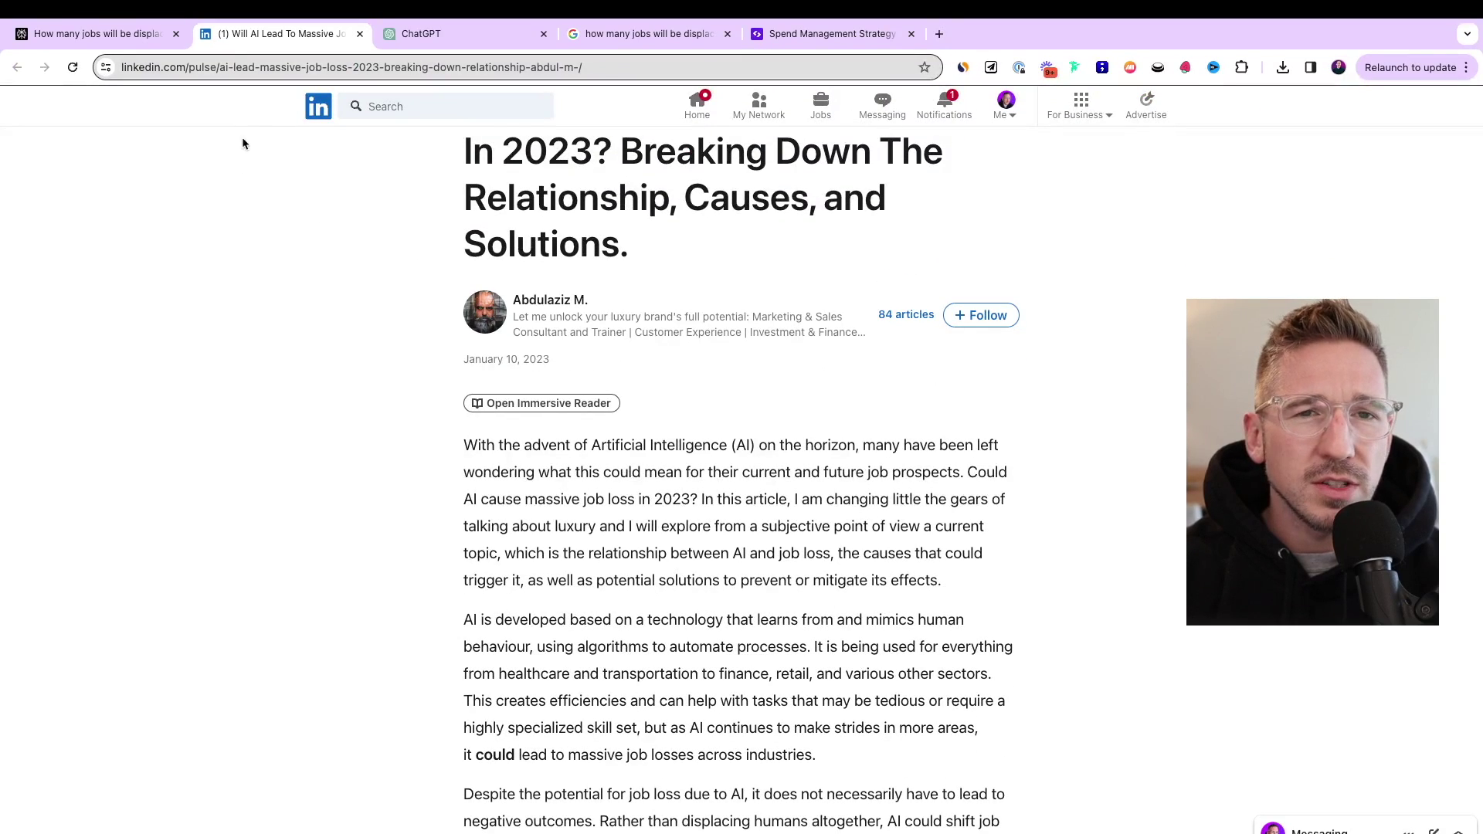
{"action": "left_click", "coordinate": [360, 34]}
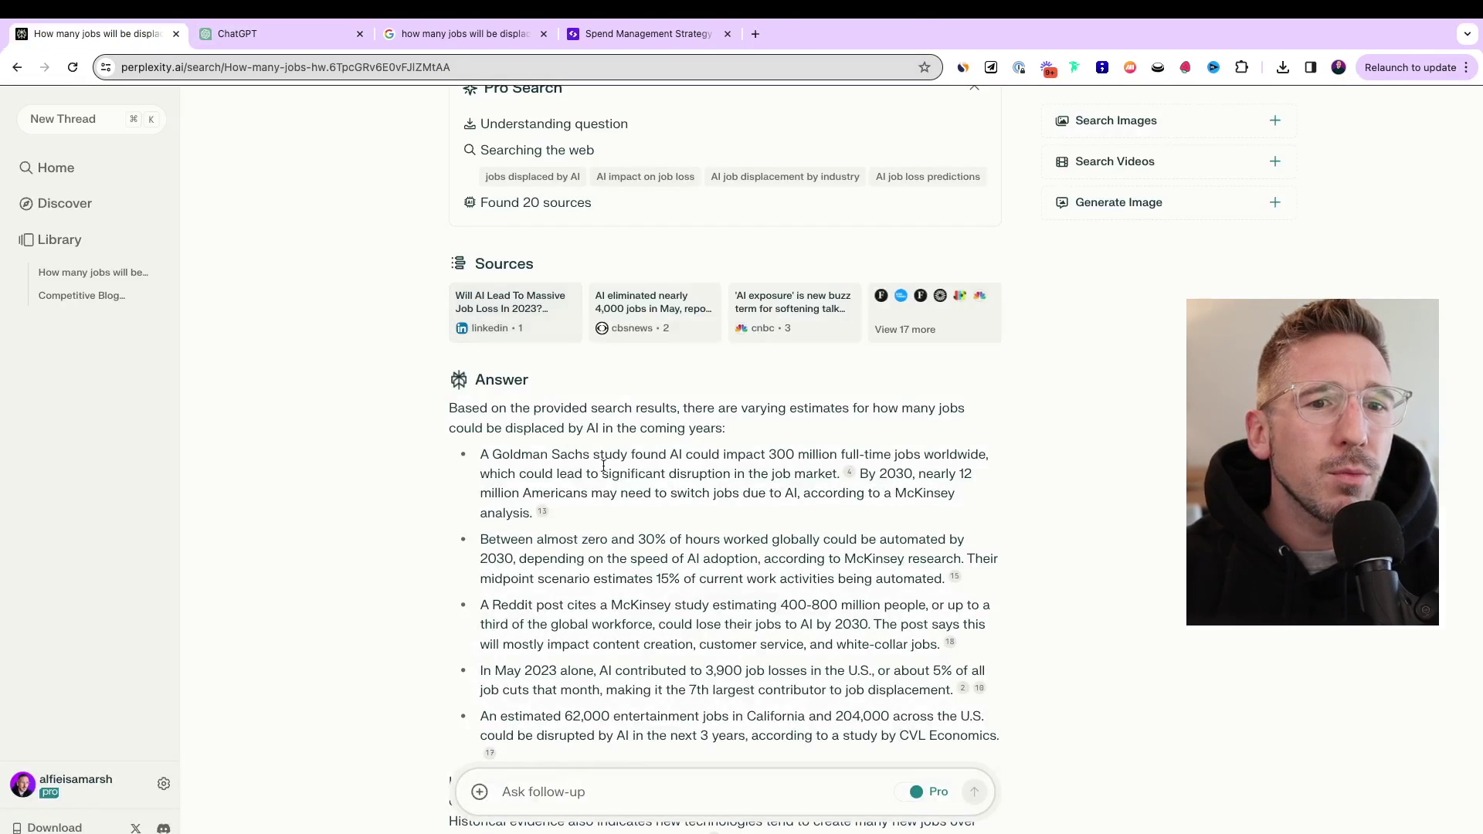
- Compare the Perplexity job-displacement answer against the Google results, then reread the answer
{"action": "scroll", "coordinate": [634, 495], "scroll_direction": "down", "scroll_amount": 2}
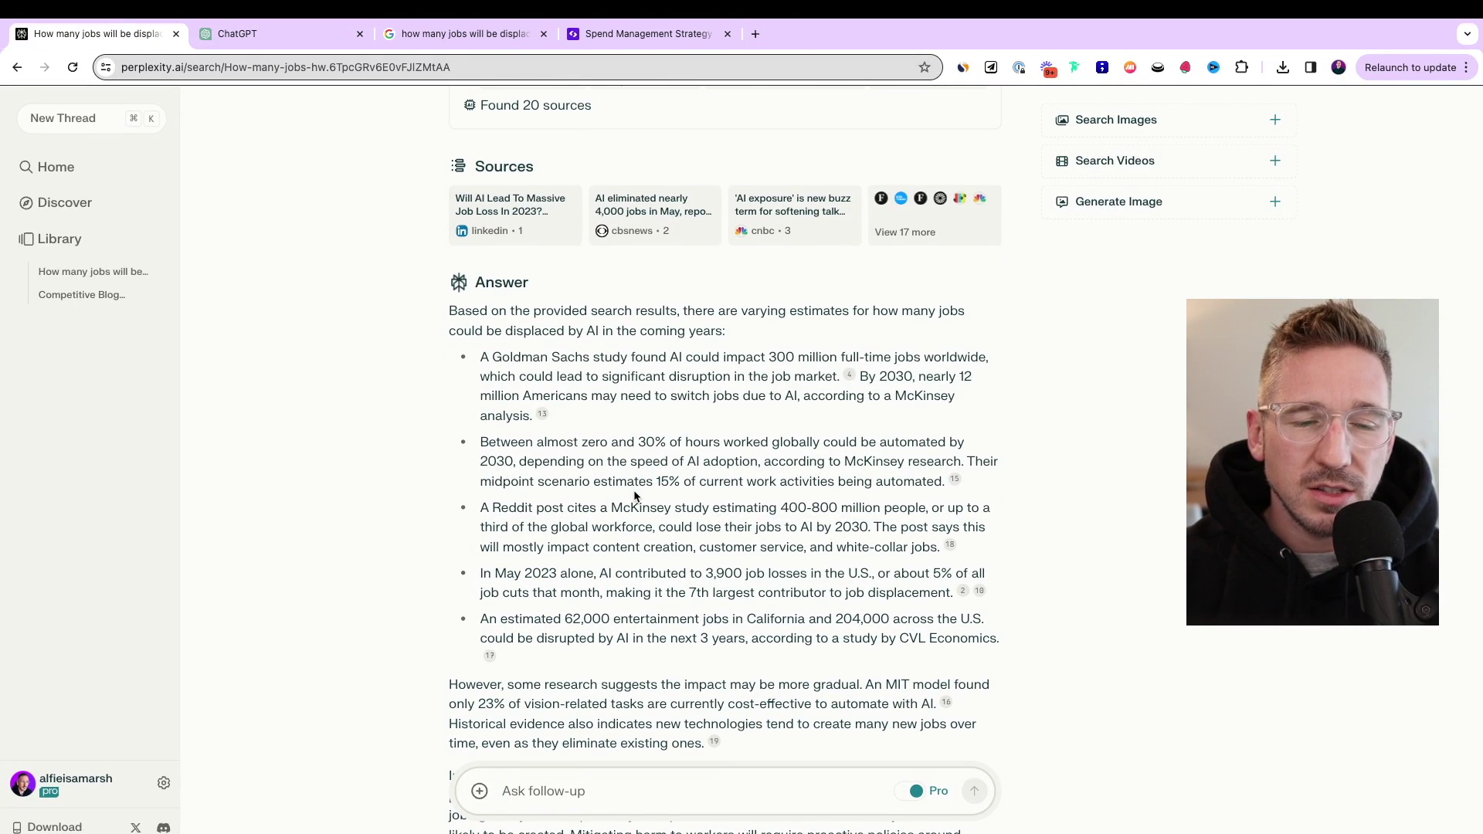
{"action": "scroll", "coordinate": [635, 495], "scroll_direction": "down", "scroll_amount": 1}
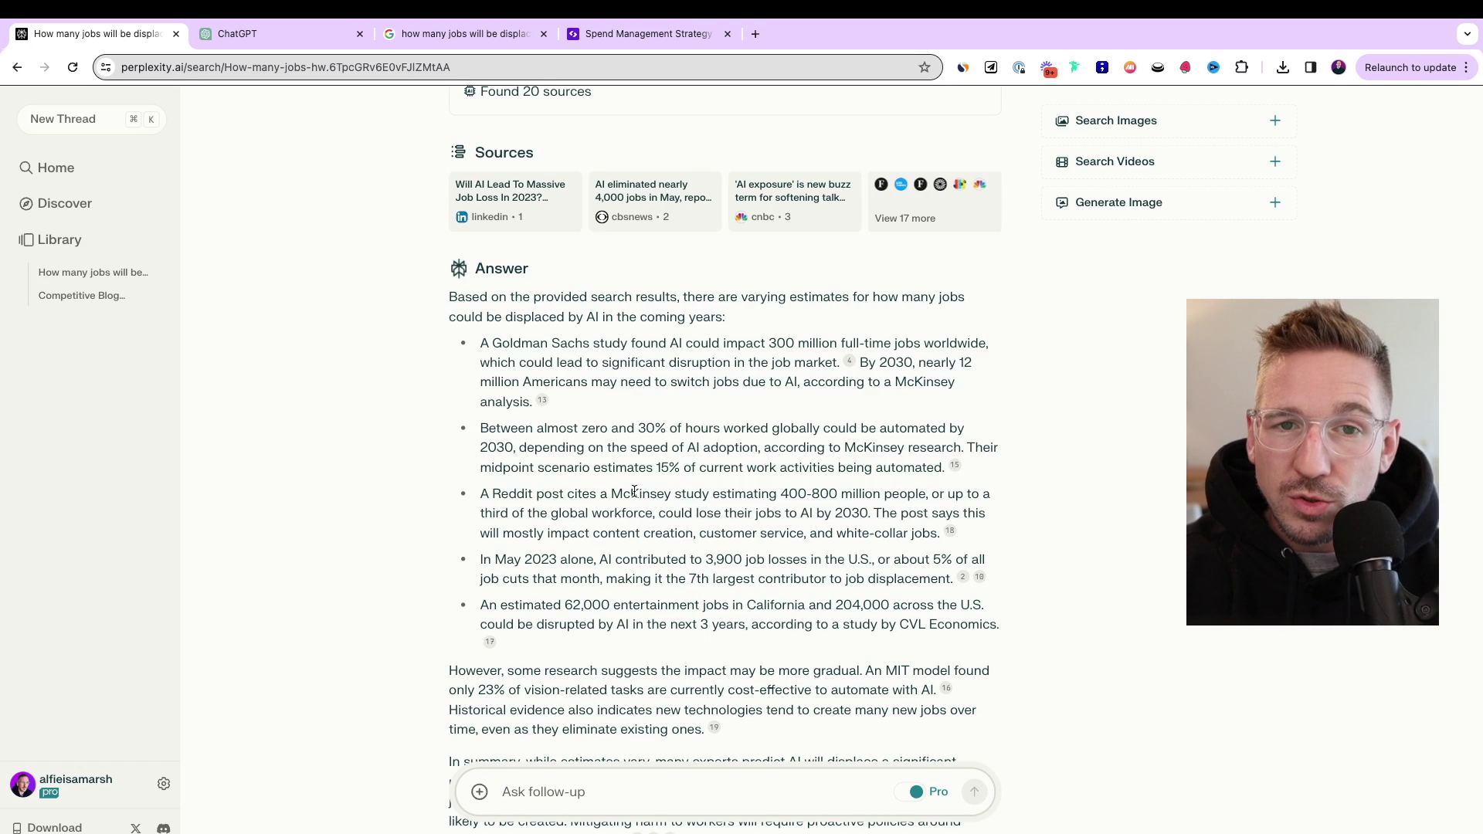
{"action": "left_click", "coordinate": [439, 34]}
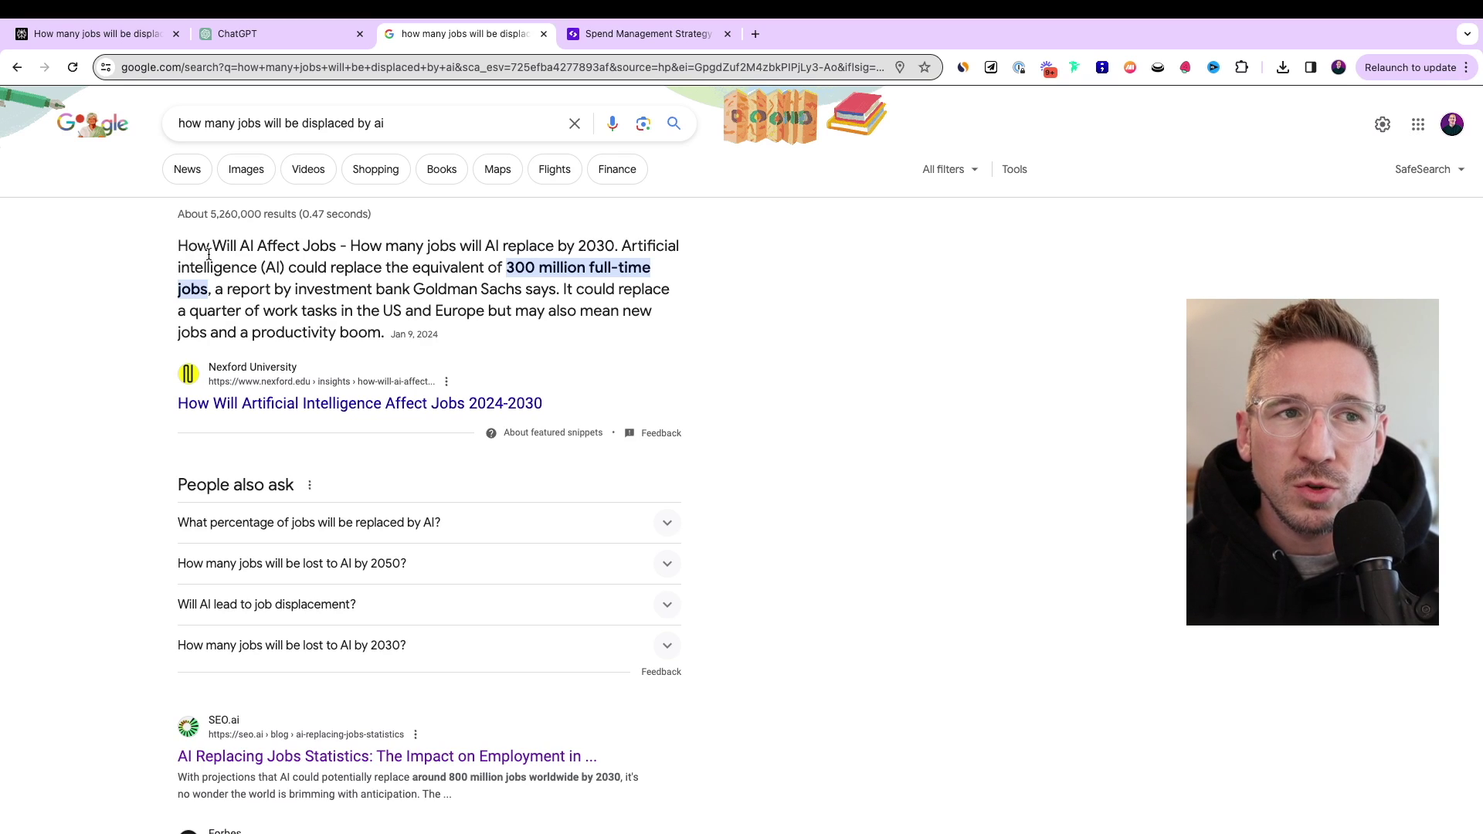
{"action": "left_click", "coordinate": [109, 34]}
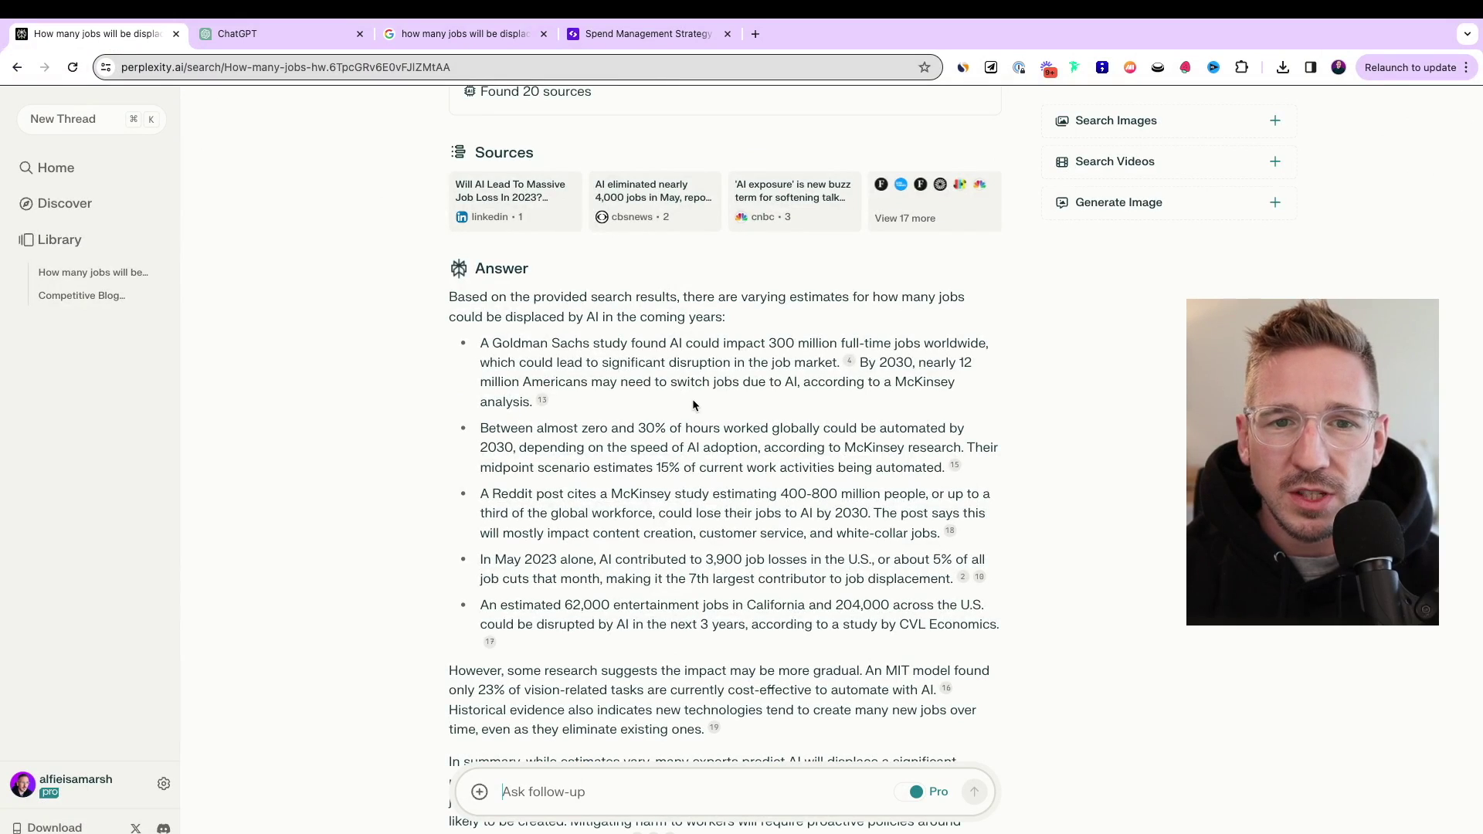
{"action": "scroll", "coordinate": [692, 398], "scroll_direction": "down", "scroll_amount": 1}
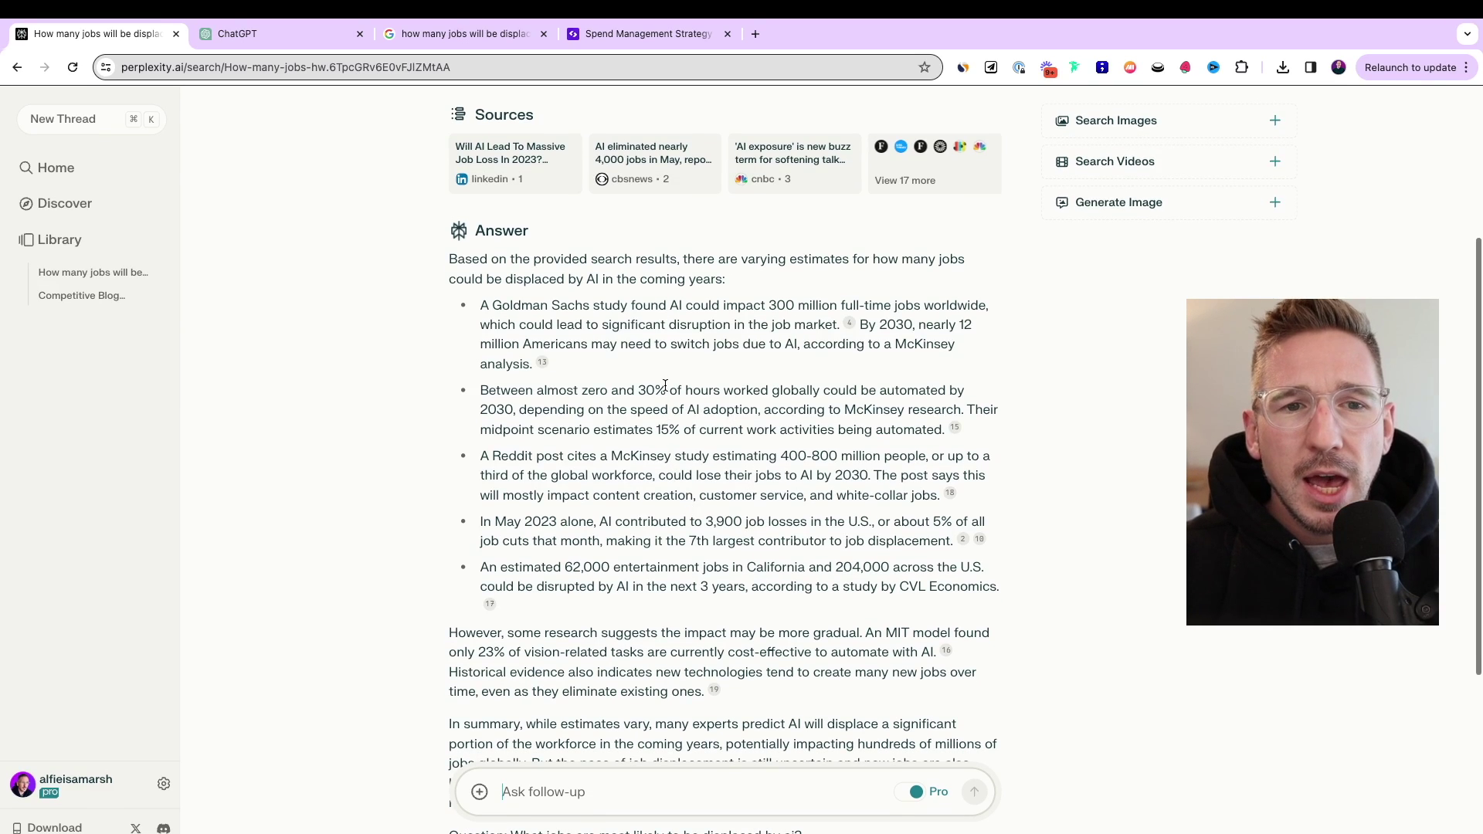
{"action": "scroll", "coordinate": [665, 385], "scroll_direction": "up", "scroll_amount": 1}
{"action": "scroll", "coordinate": [665, 386], "scroll_direction": "up", "scroll_amount": 3}
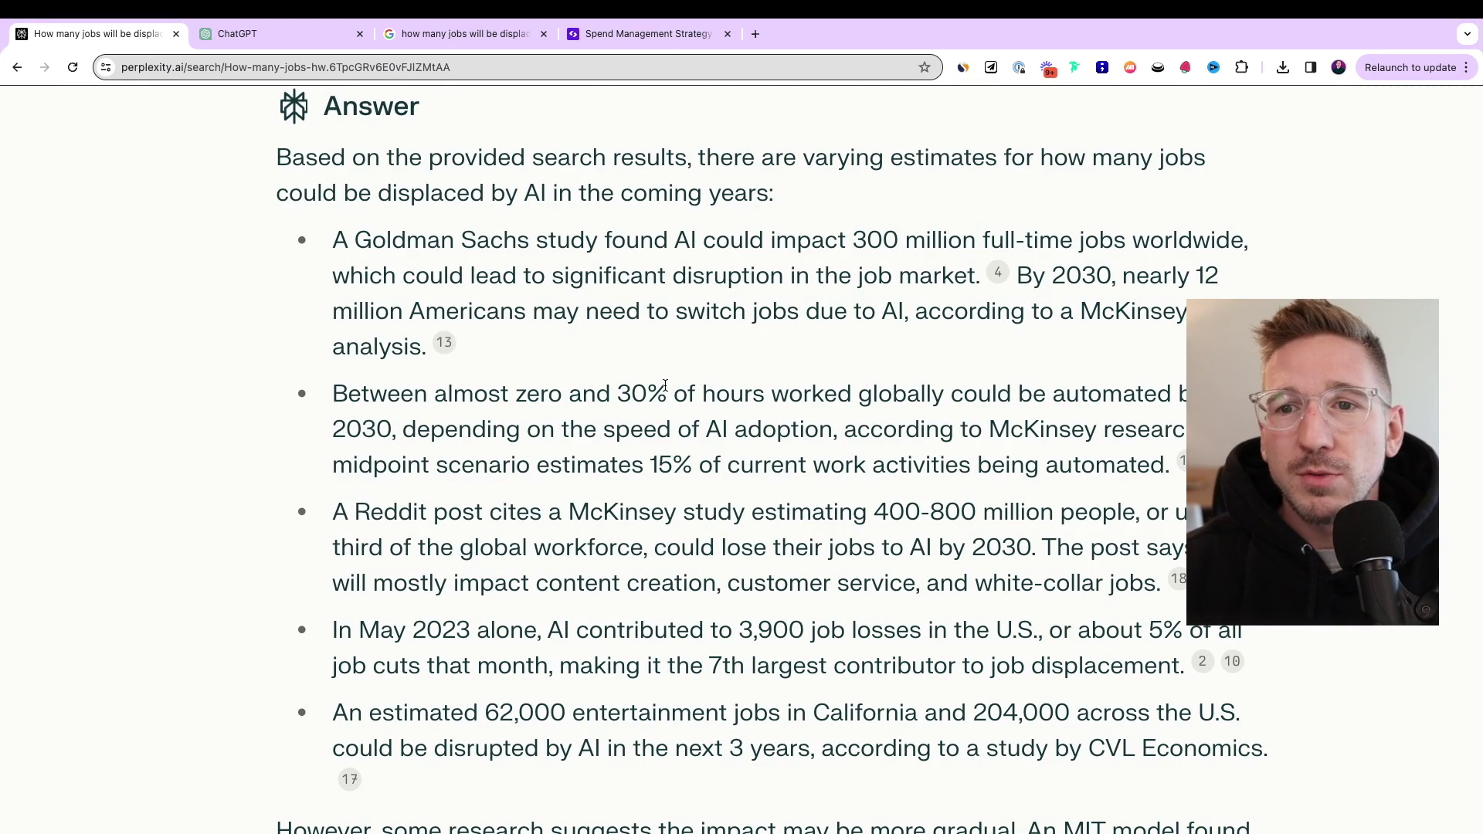
{"action": "scroll", "coordinate": [665, 385], "scroll_direction": "down", "scroll_amount": 1}
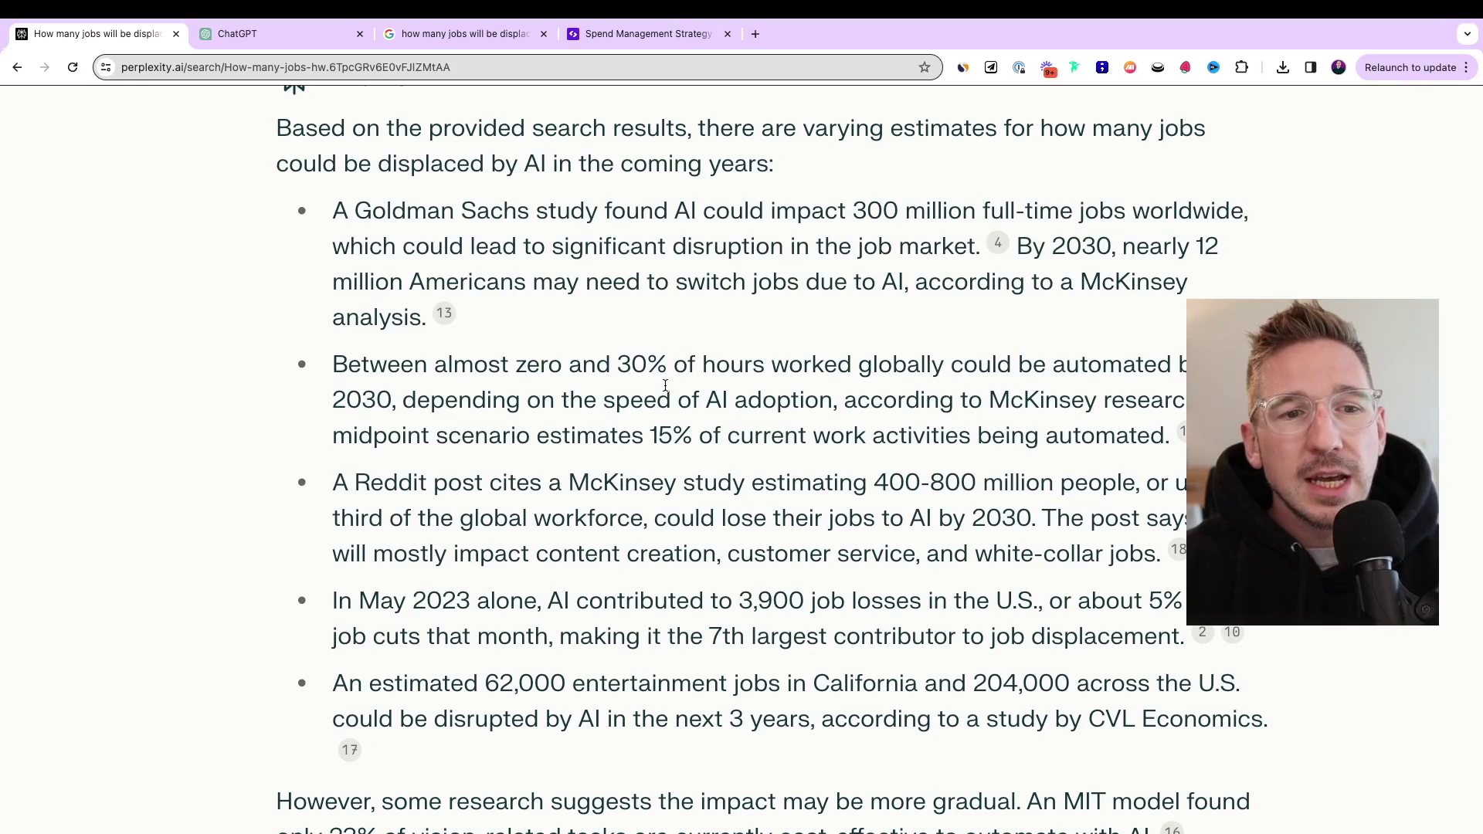
{"action": "scroll", "coordinate": [664, 386], "scroll_direction": "down", "scroll_amount": 1}
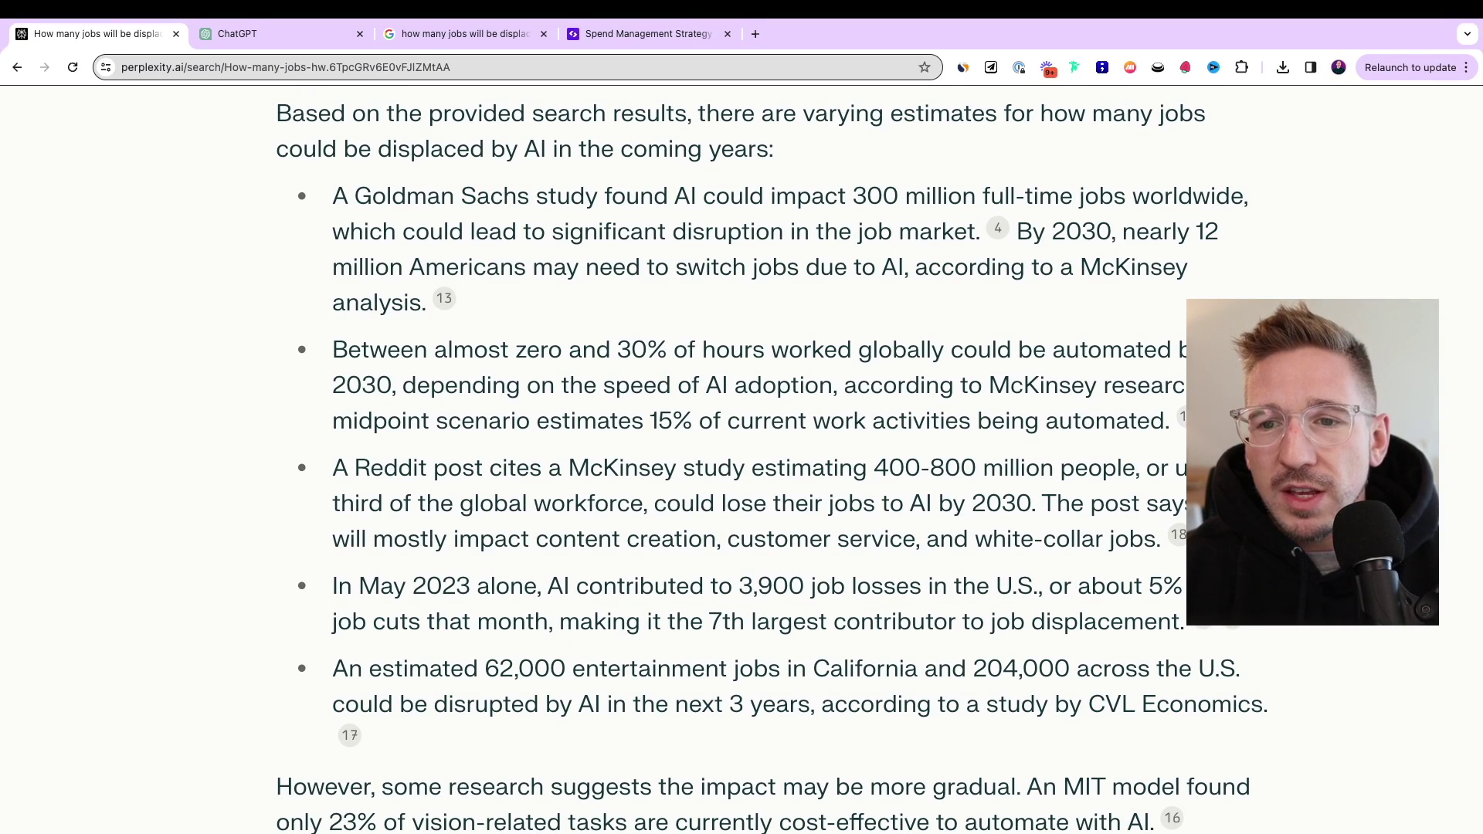
- Open the cited McKinsey source, then return and scroll through the full Perplexity answer
{"action": "left_click", "coordinate": [1180, 417]}
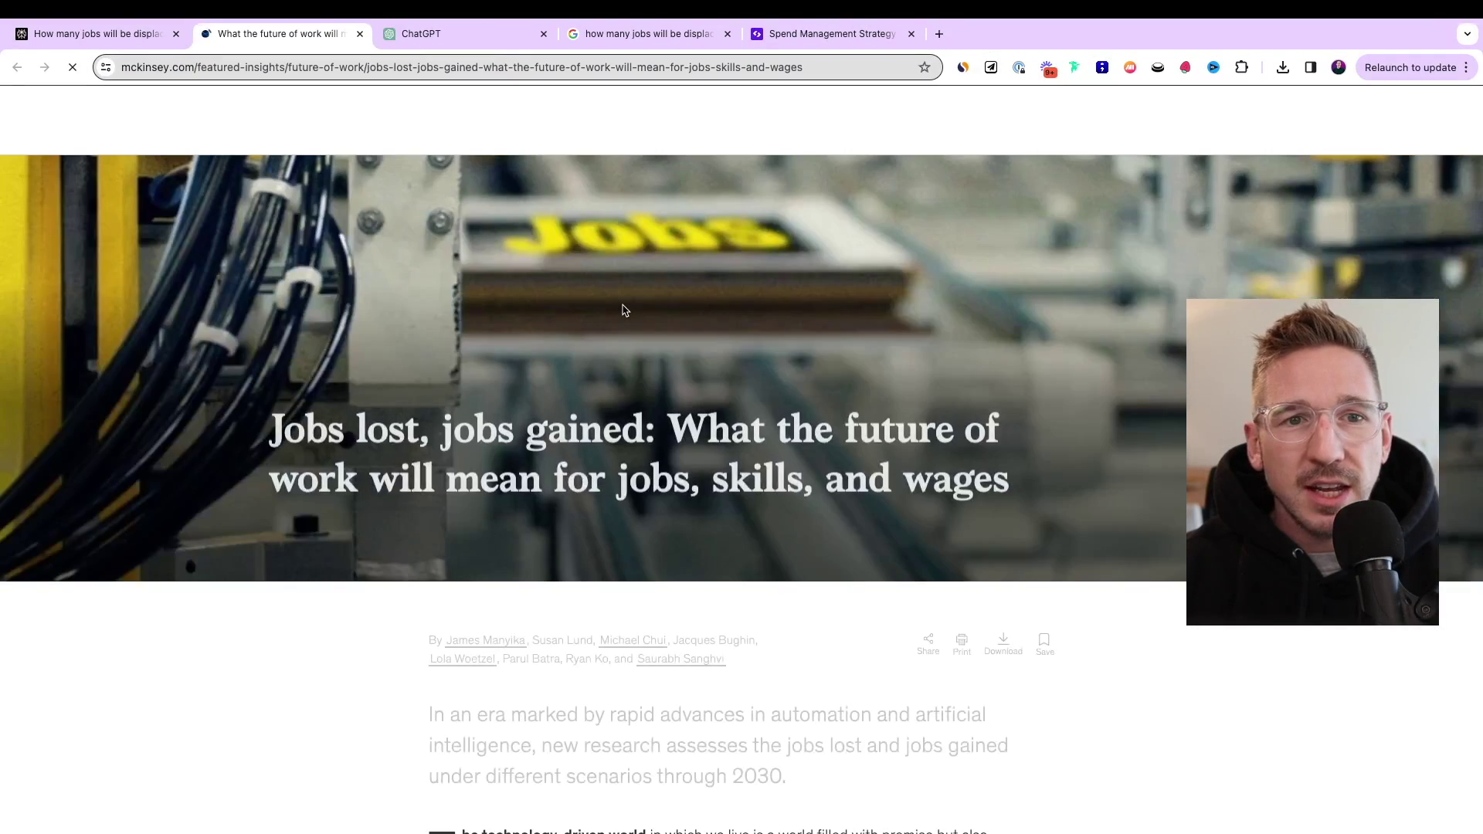
{"action": "scroll", "coordinate": [624, 310], "scroll_direction": "down", "scroll_amount": 3}
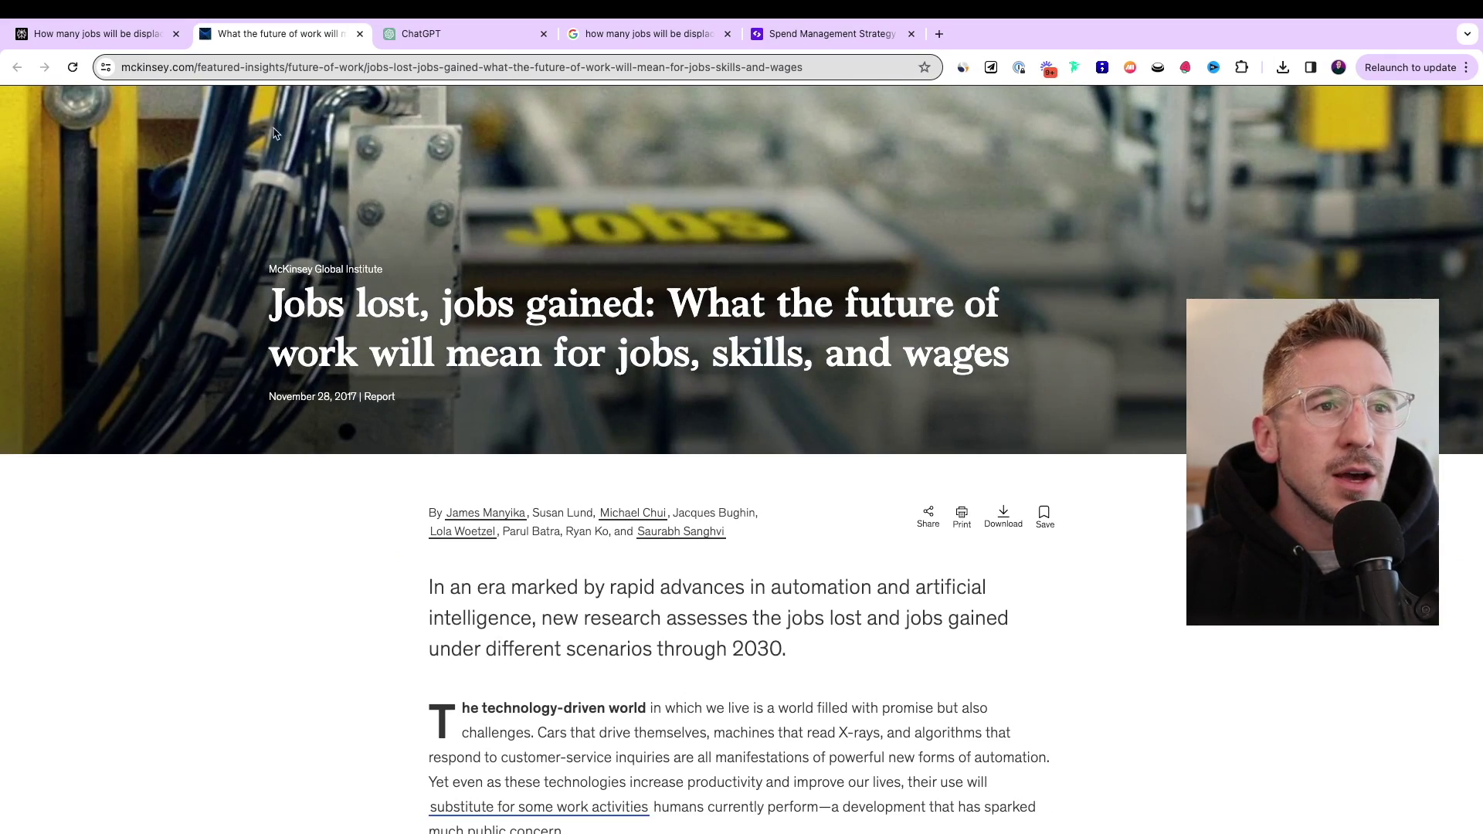
{"action": "left_click", "coordinate": [103, 39]}
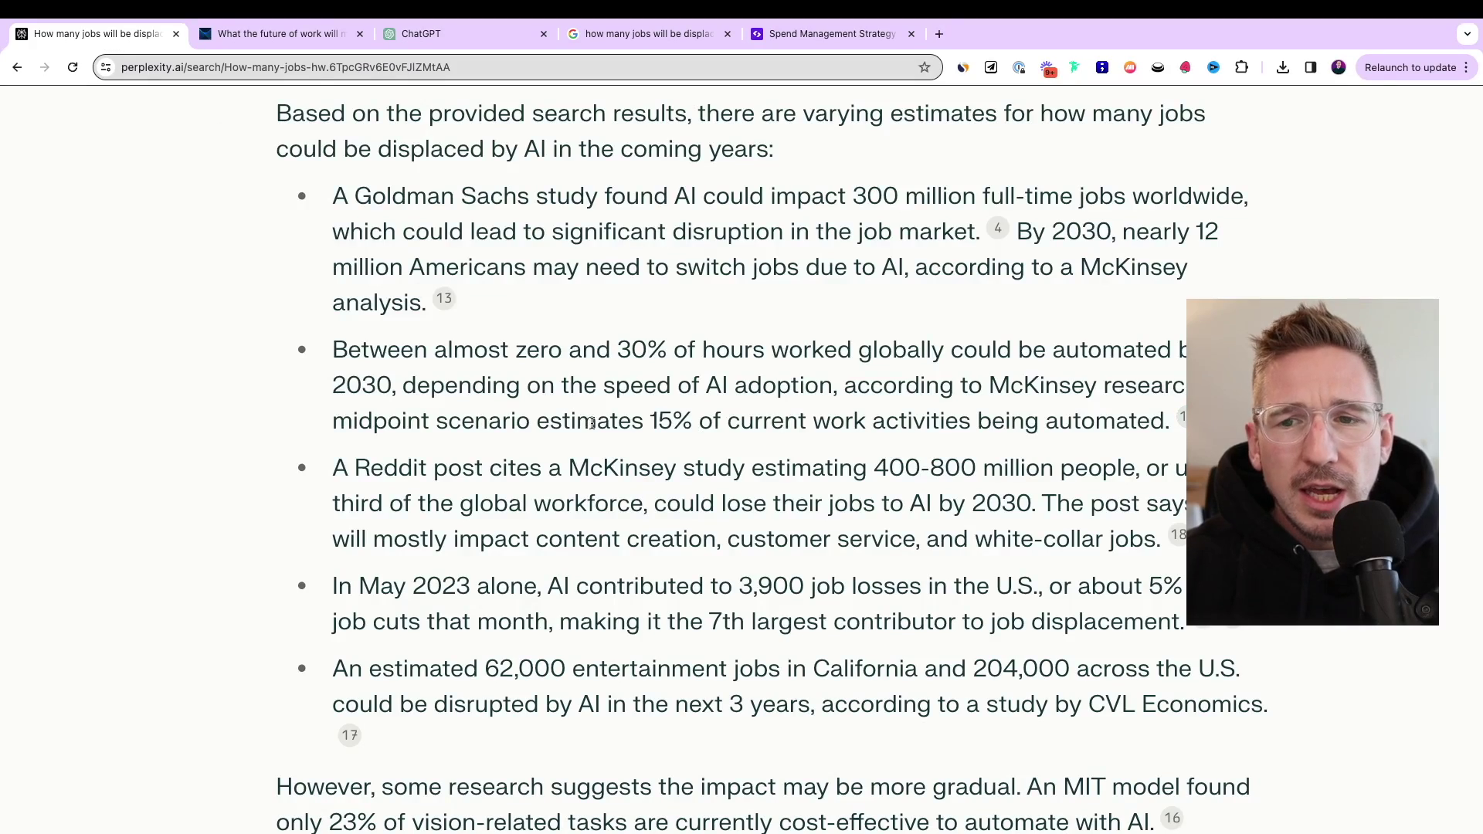
{"action": "scroll", "coordinate": [592, 424], "scroll_direction": "down", "scroll_amount": 1}
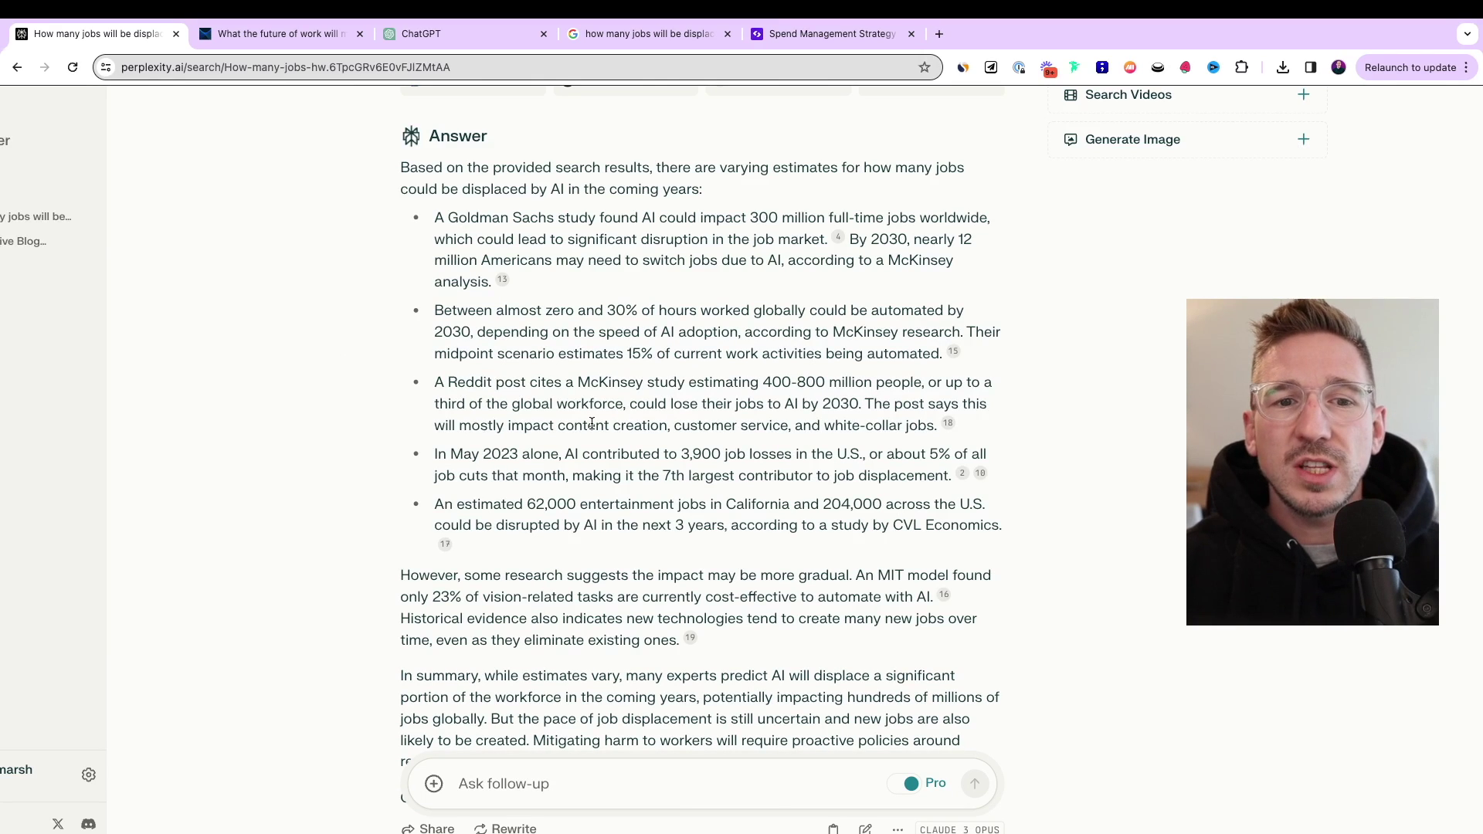
{"action": "scroll", "coordinate": [591, 423], "scroll_direction": "down", "scroll_amount": 3}
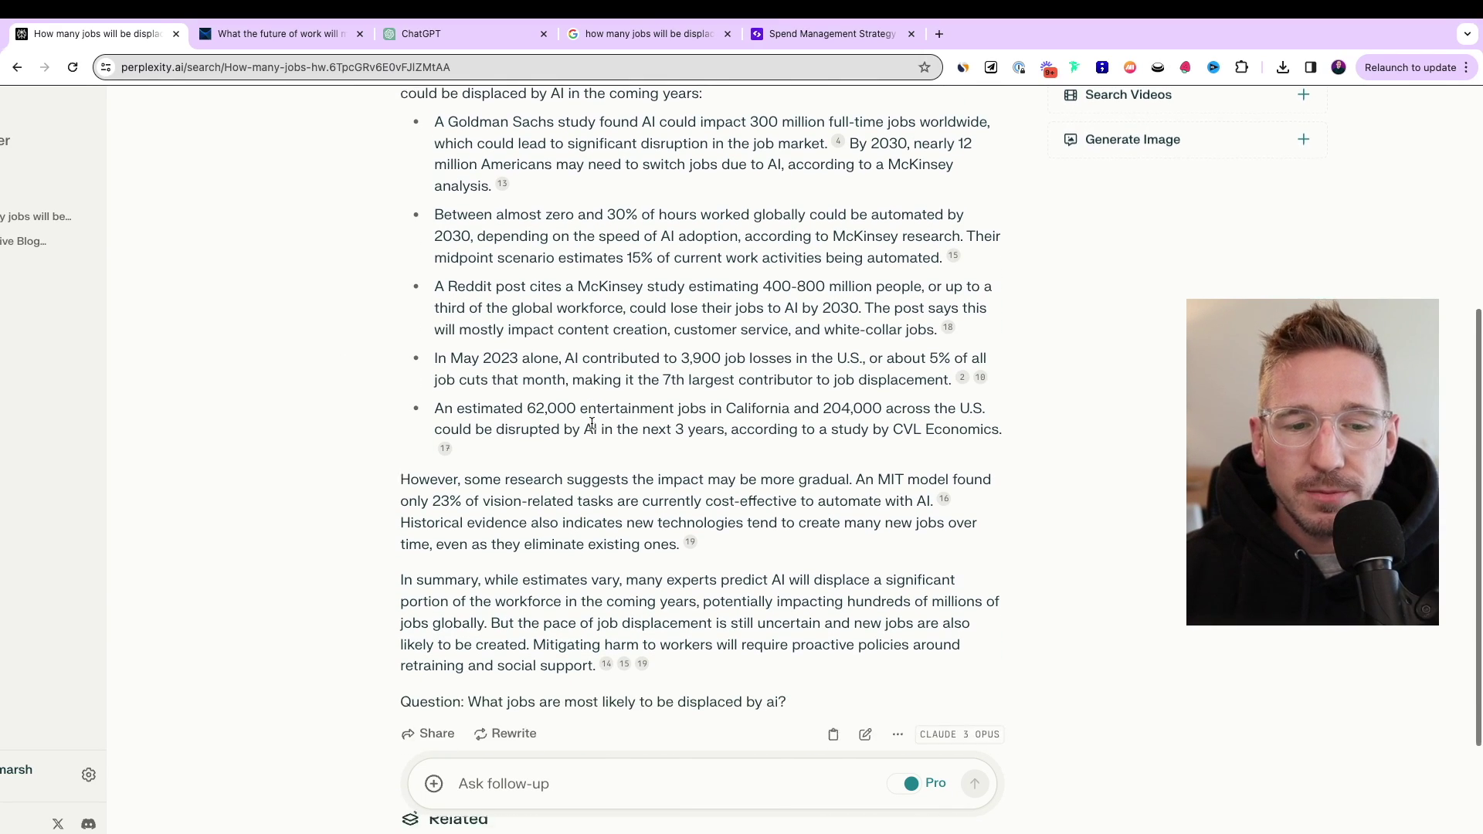
{"action": "scroll", "coordinate": [592, 427], "scroll_direction": "down", "scroll_amount": 2}
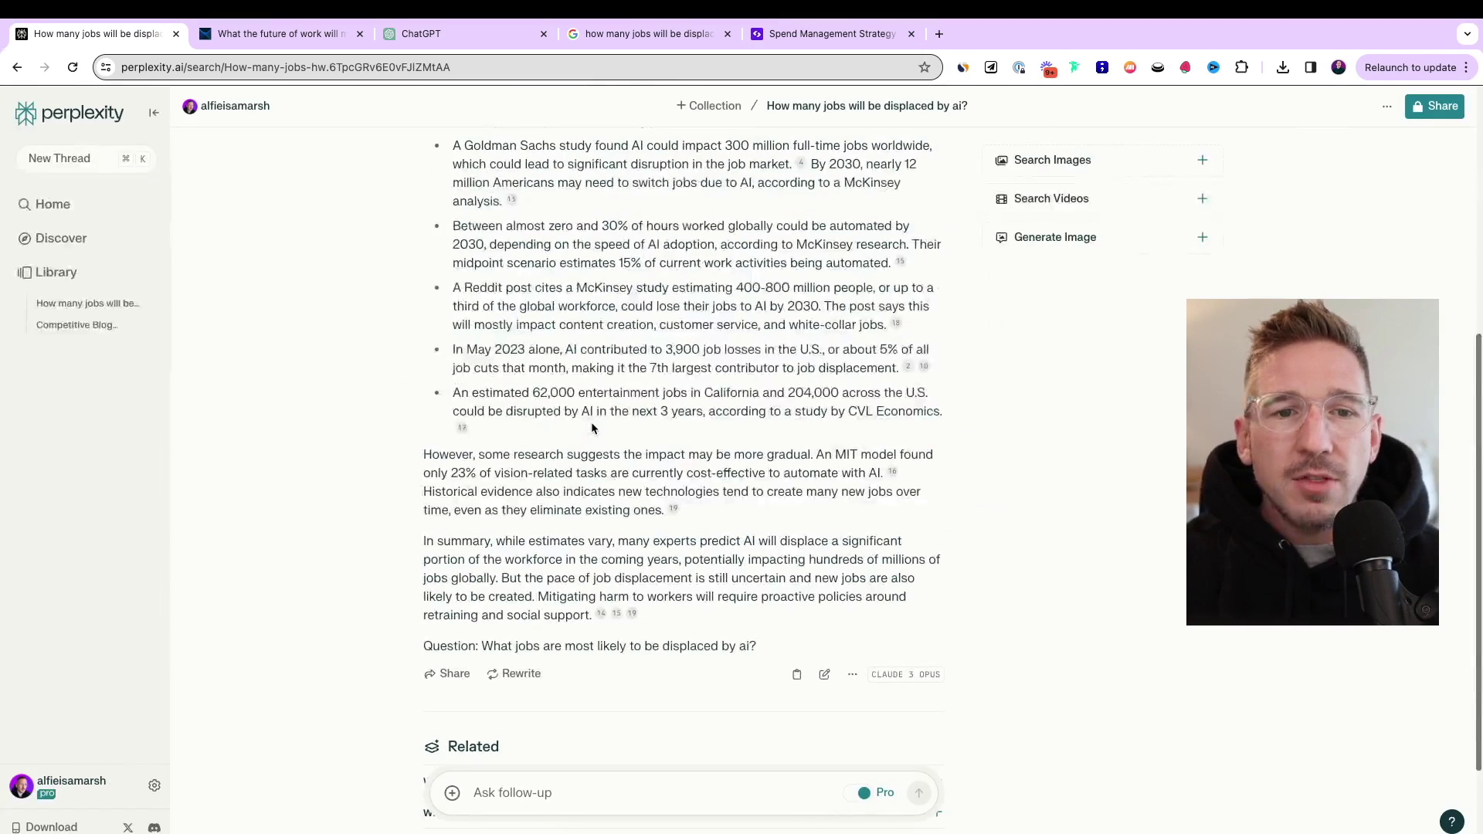
{"action": "scroll", "coordinate": [592, 427], "scroll_direction": "up", "scroll_amount": 2}
{"action": "scroll", "coordinate": [592, 427], "scroll_direction": "up", "scroll_amount": 2}
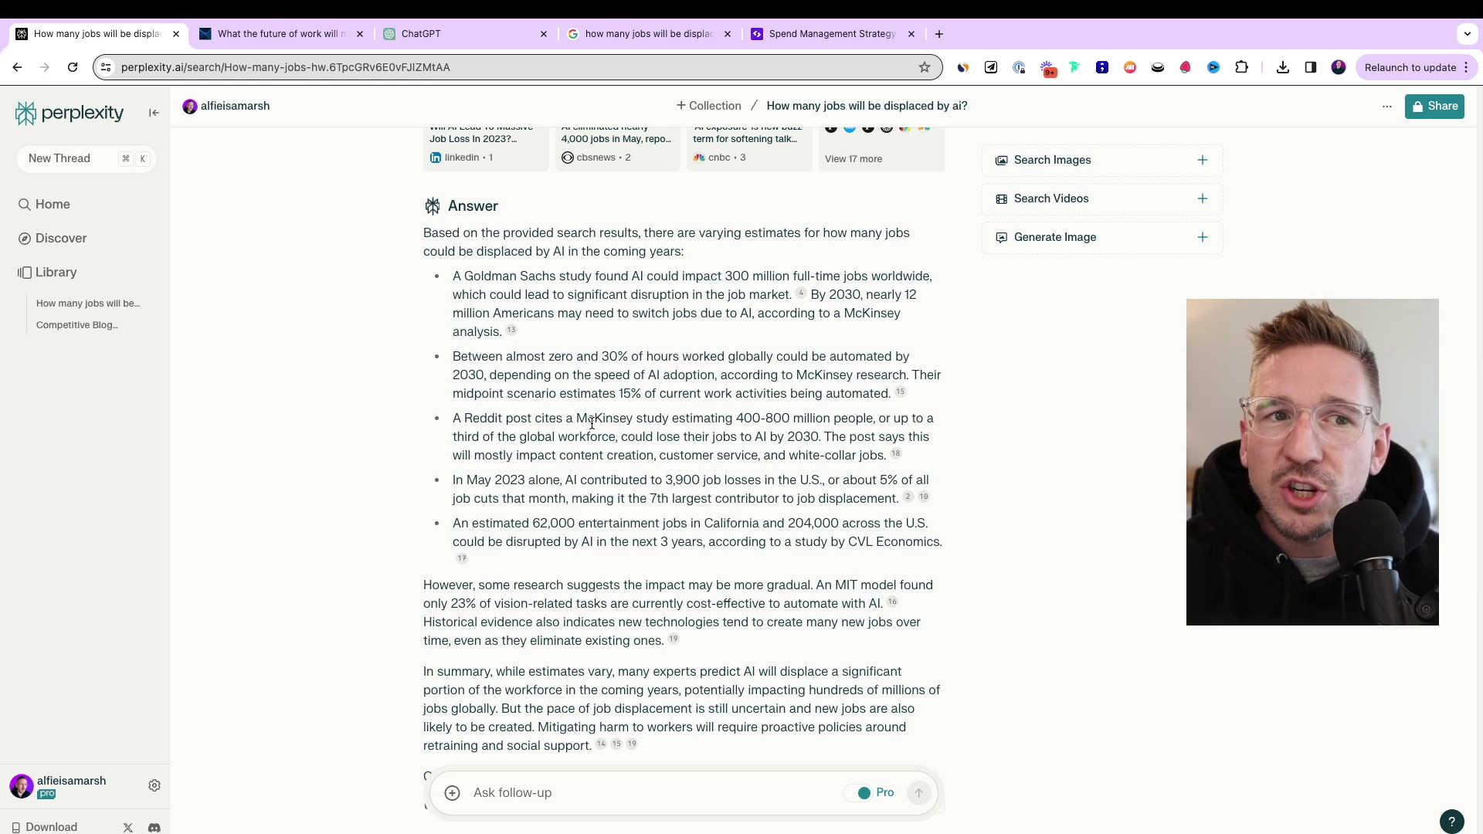
- Ask ChatGPT 3.5 'Who won in the max holloway vs justin gaethje fight?', then show the McKinsey article
{"action": "left_click", "coordinate": [417, 33]}
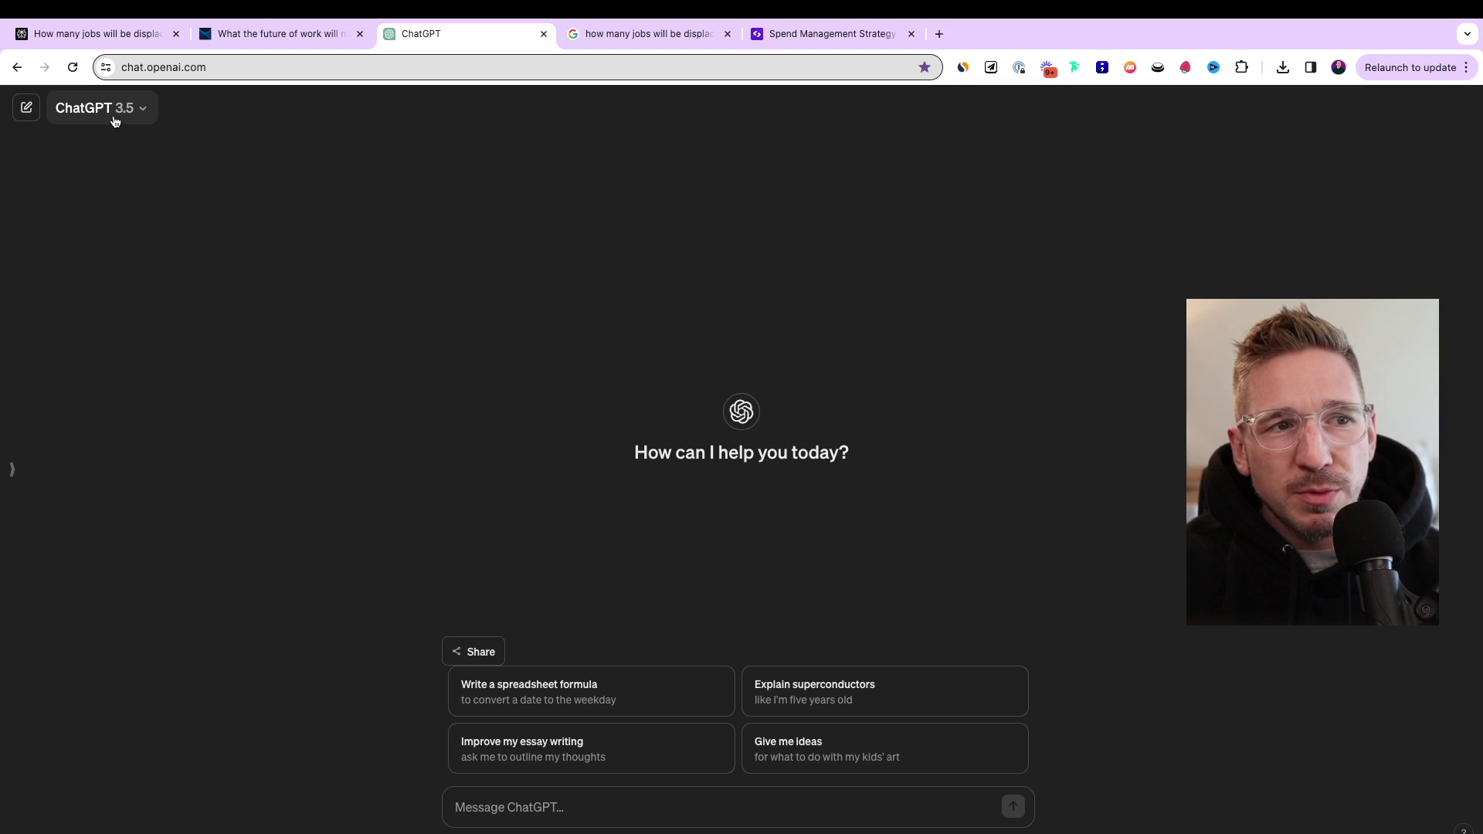
{"action": "left_click", "coordinate": [524, 803]}
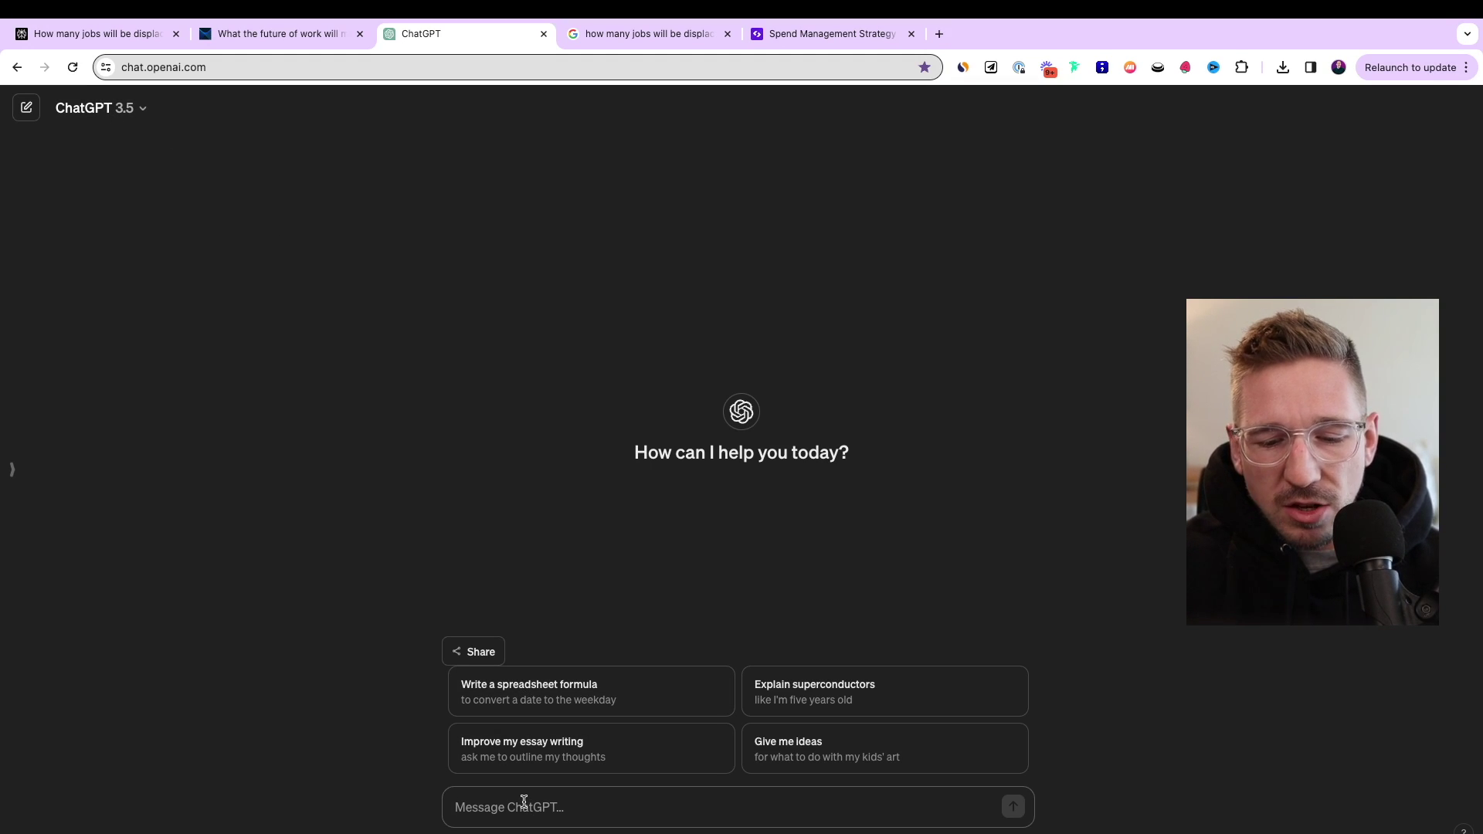
{"action": "type", "text": "Who won in"}
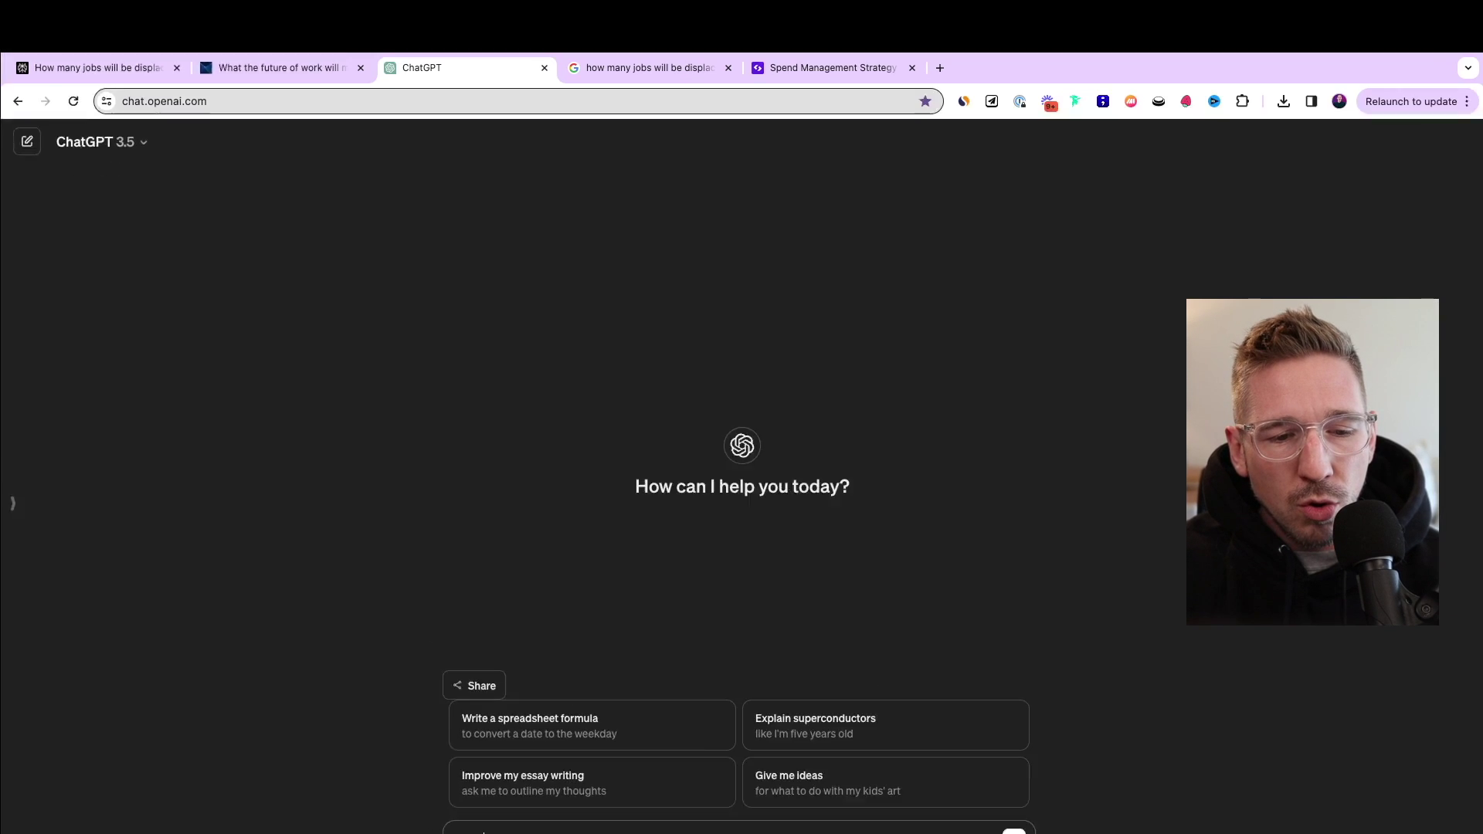
{"action": "type", "text": " the max ho"}
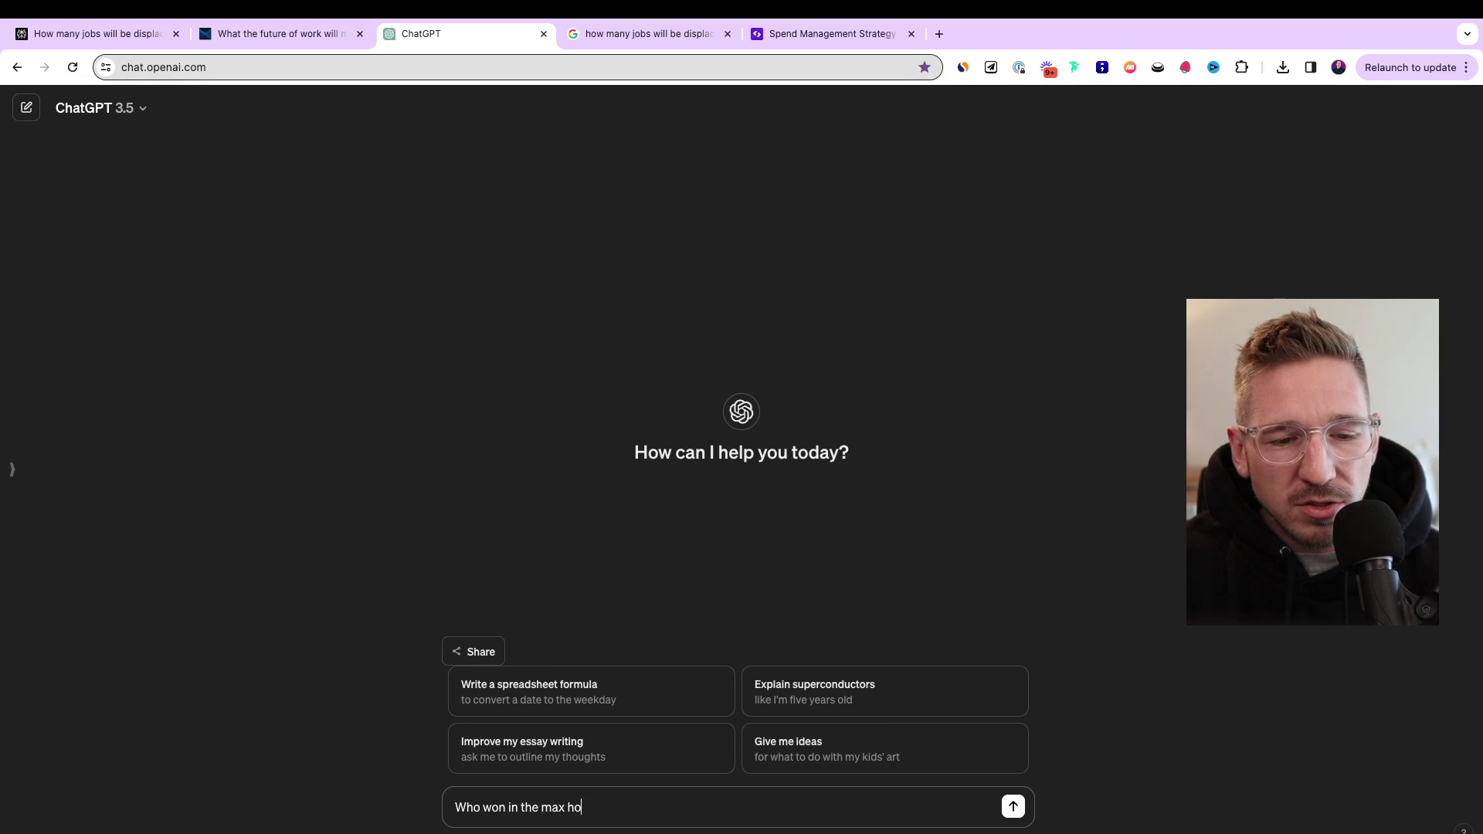
{"action": "type", "text": "lloway vs justin"}
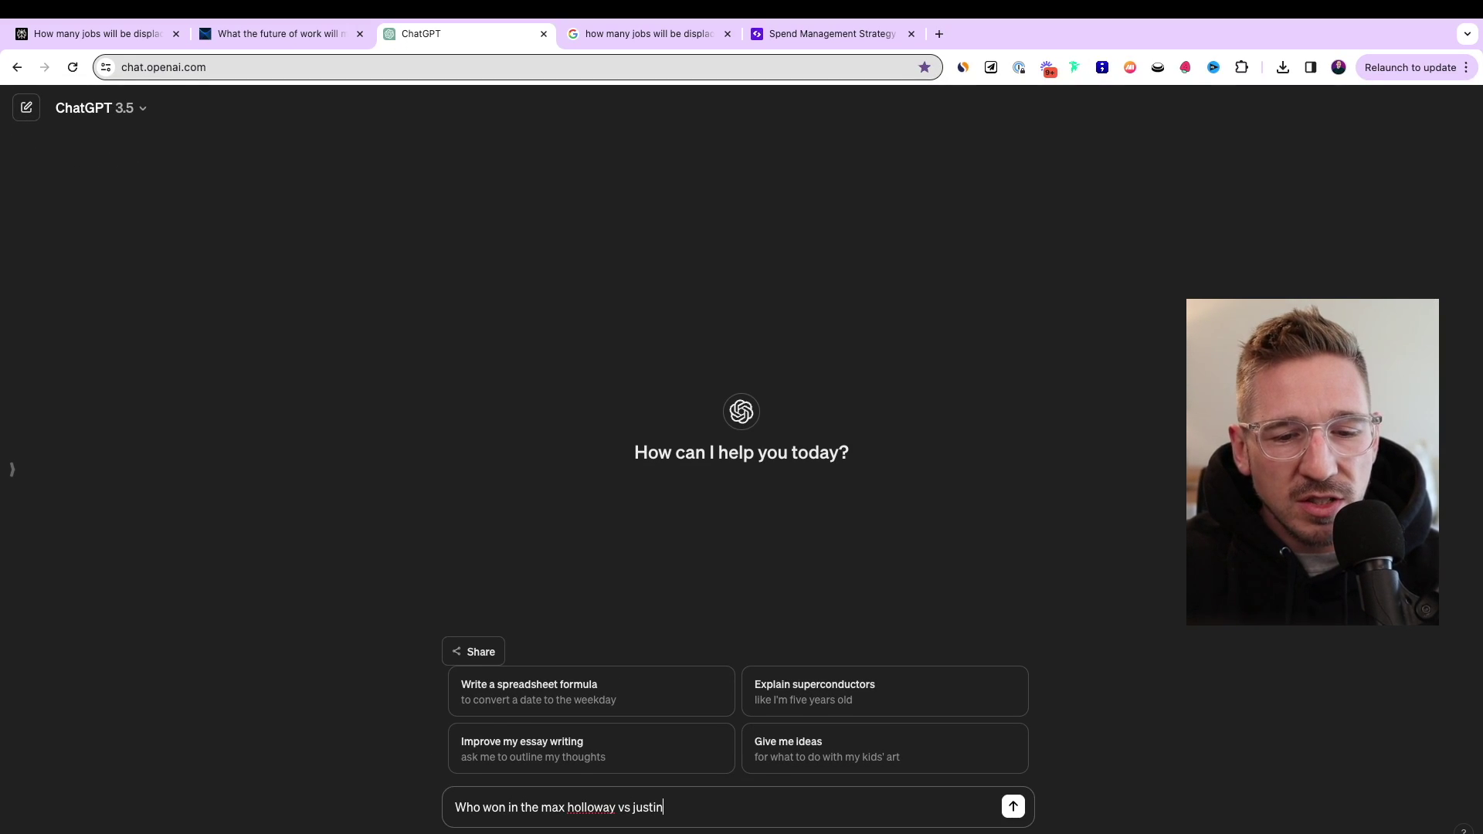
{"action": "type", "text": " gaethje"}
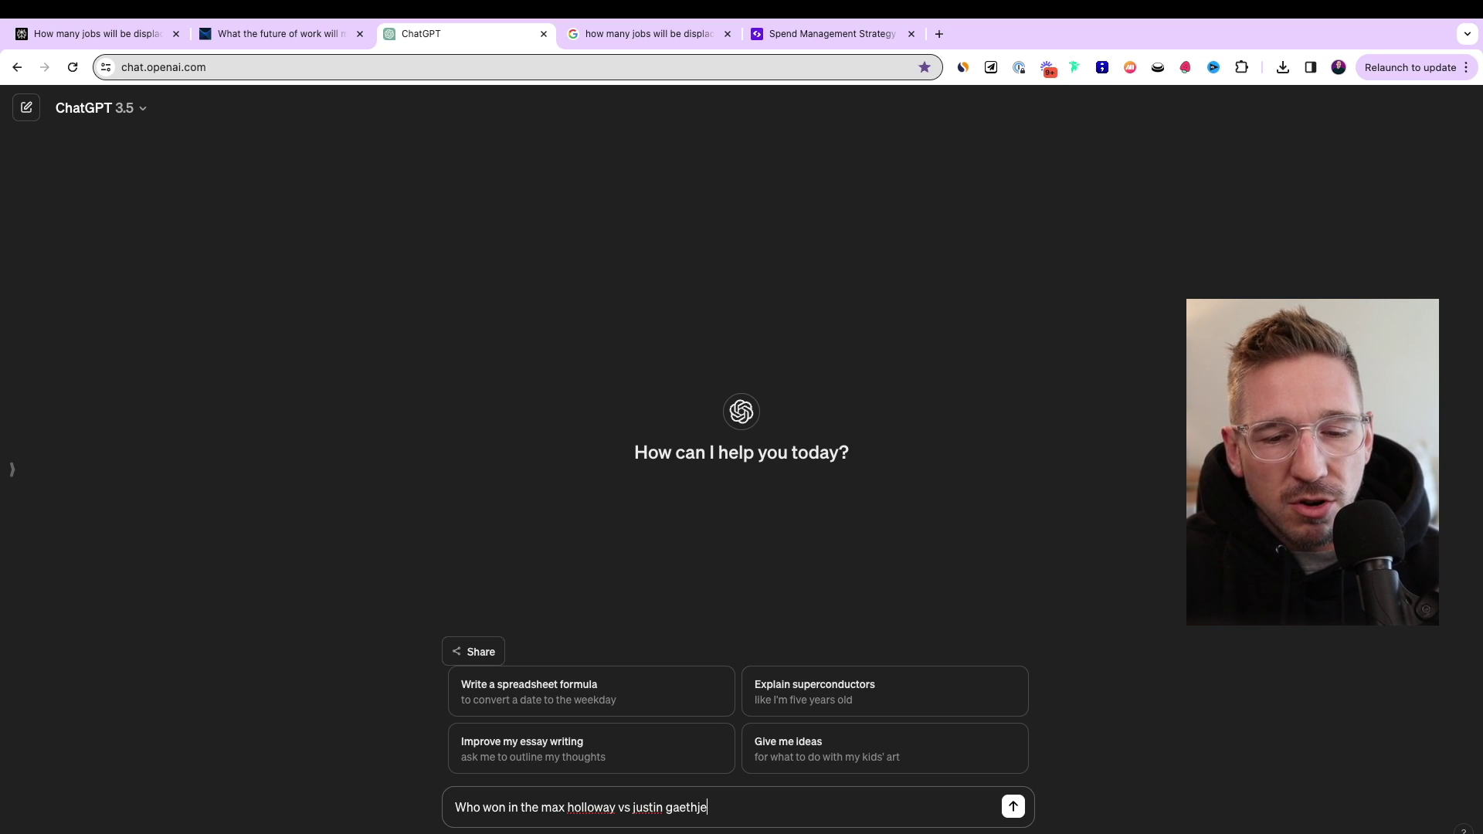
{"action": "type", "text": " fight?"}
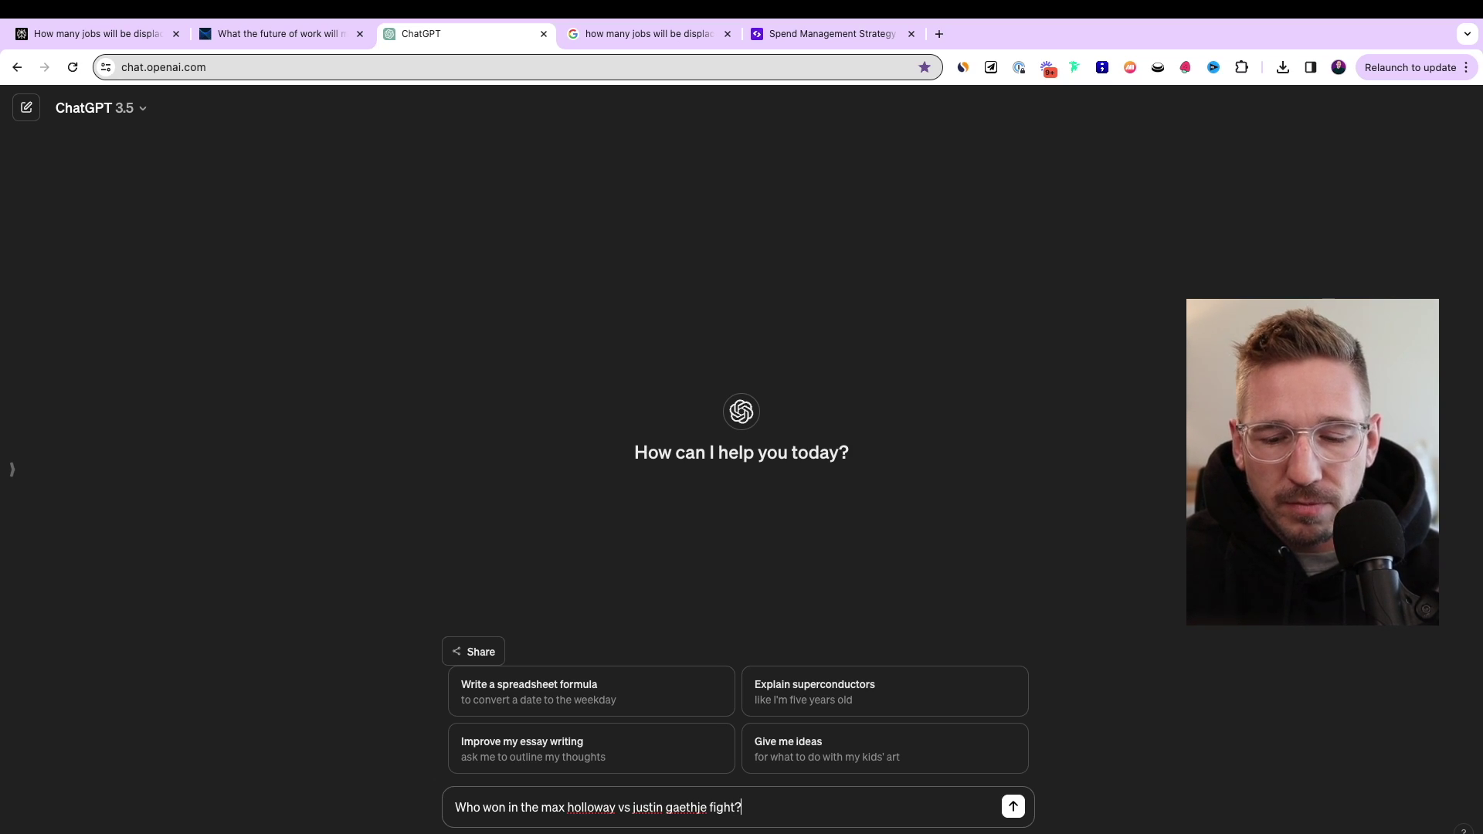
{"action": "key", "text": "Return"}
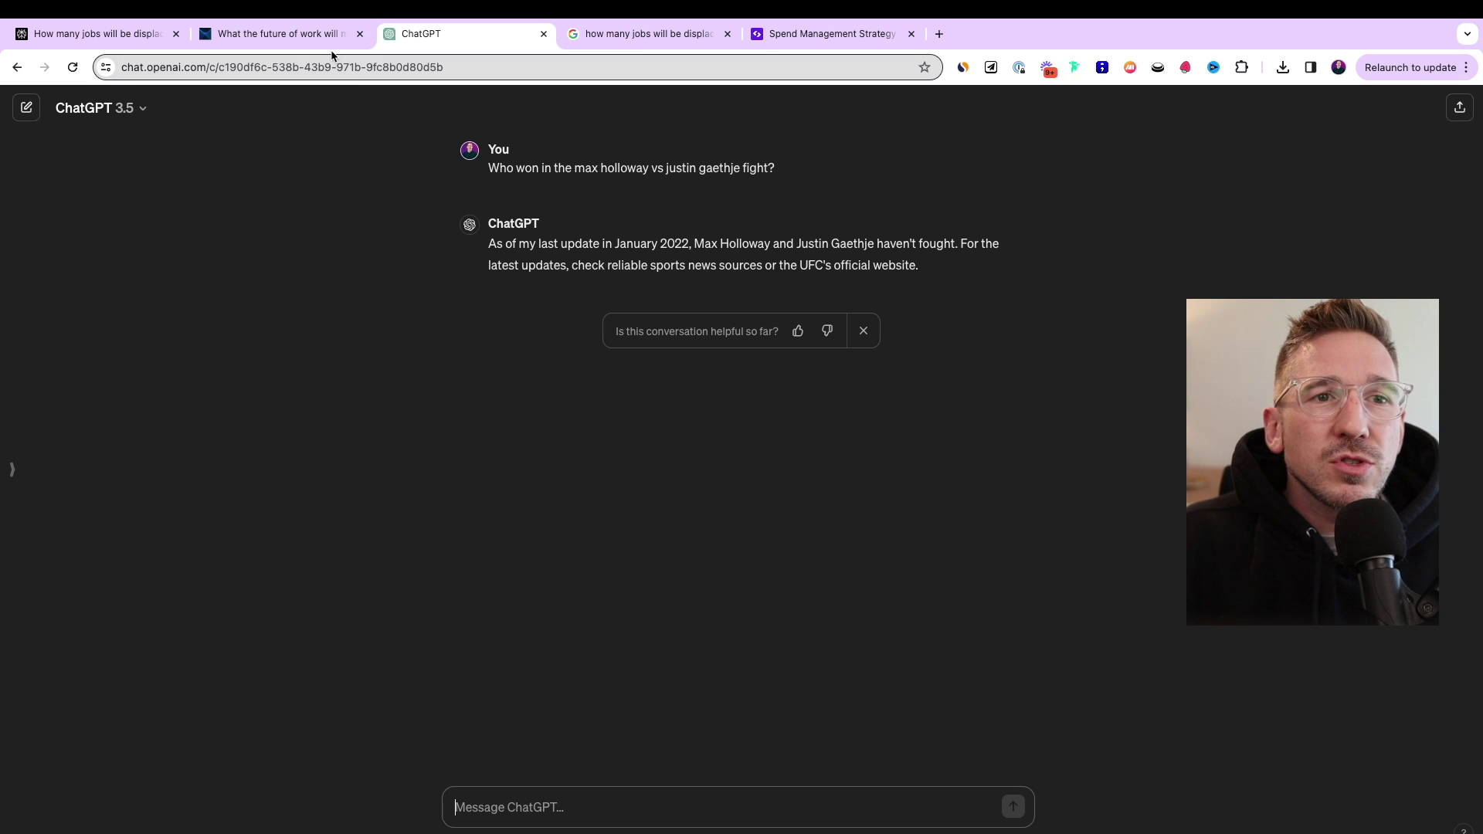
{"action": "left_click", "coordinate": [285, 36]}
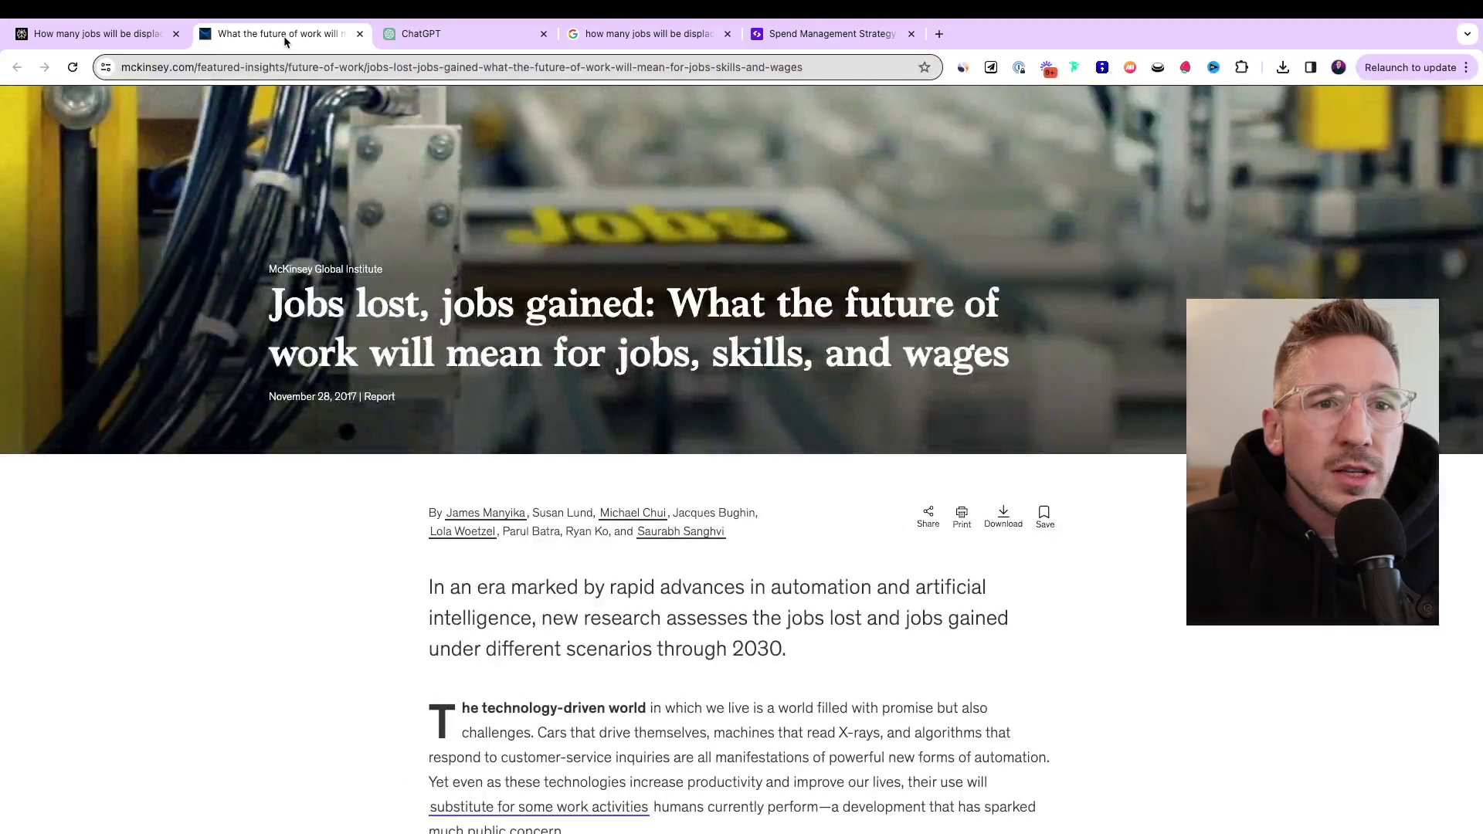
- Replace the Google query with 'who won the max holloway vs justin gaethje fight' and check the KO/TKO result
{"action": "left_click", "coordinate": [585, 37]}
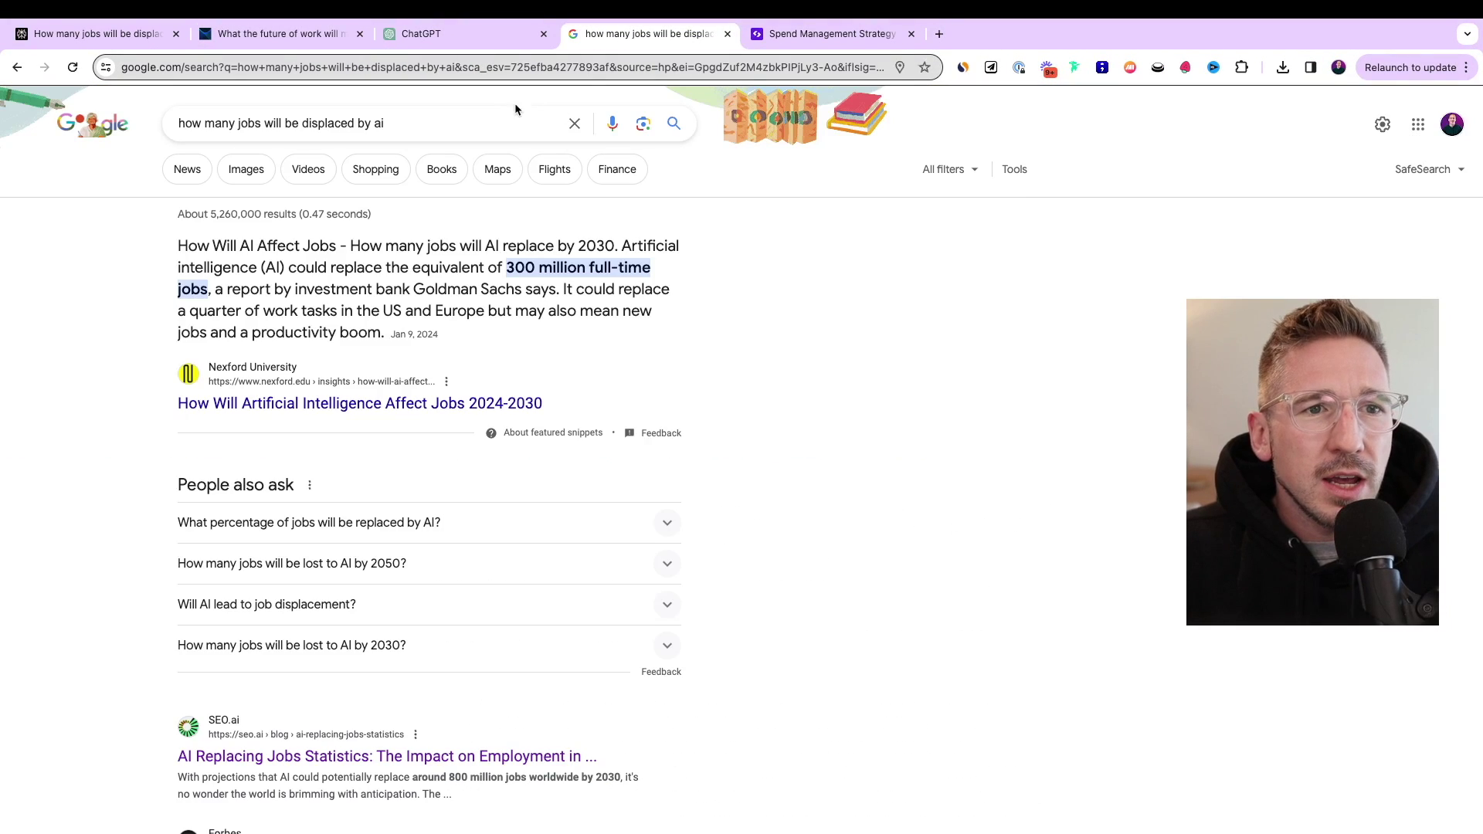
{"action": "left_click", "coordinate": [487, 119]}
{"action": "key", "text": "ctrl+a"}
{"action": "type", "text": "who won"}
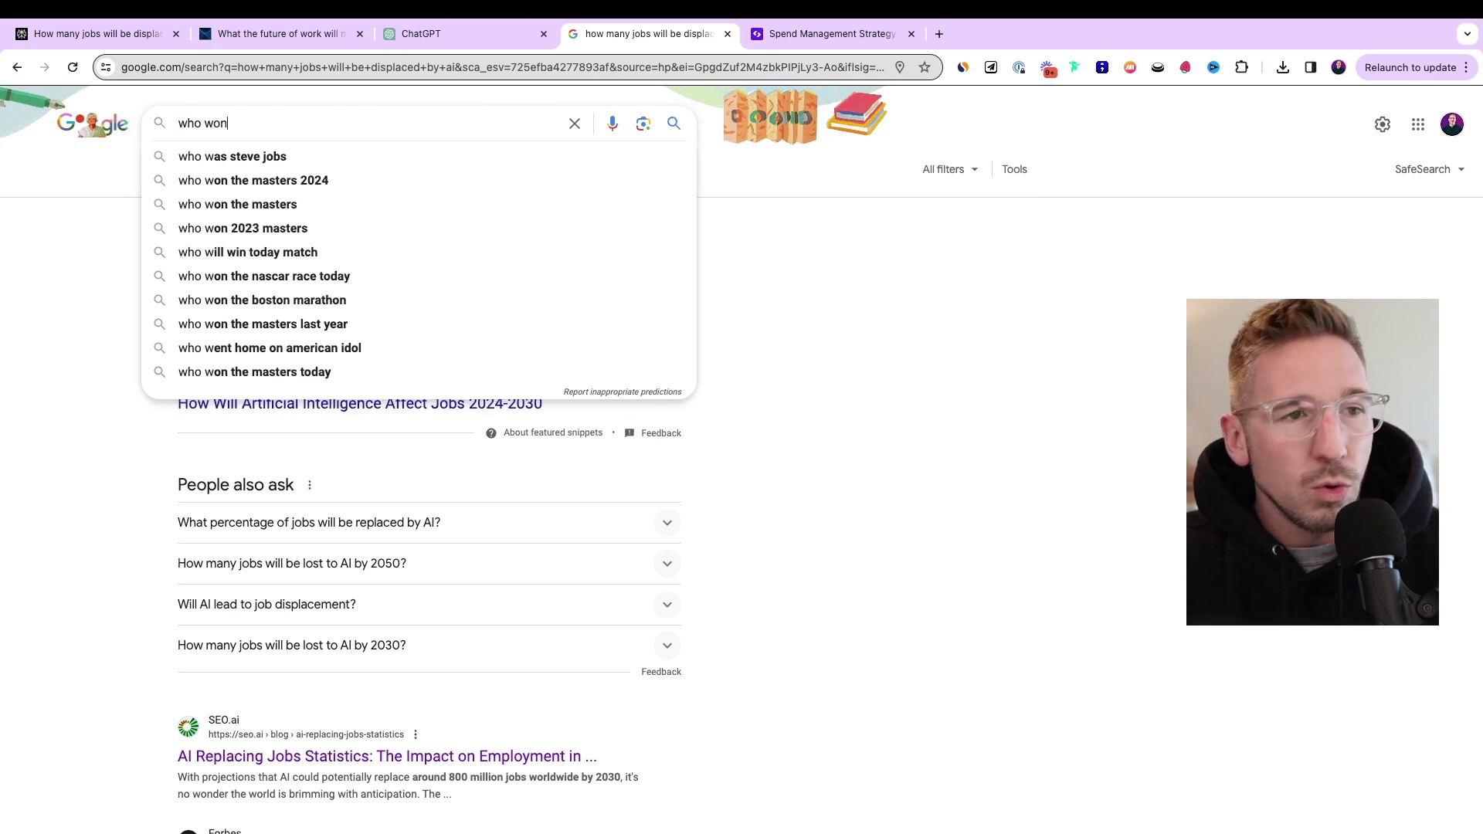
{"action": "type", "text": " the max holloway "}
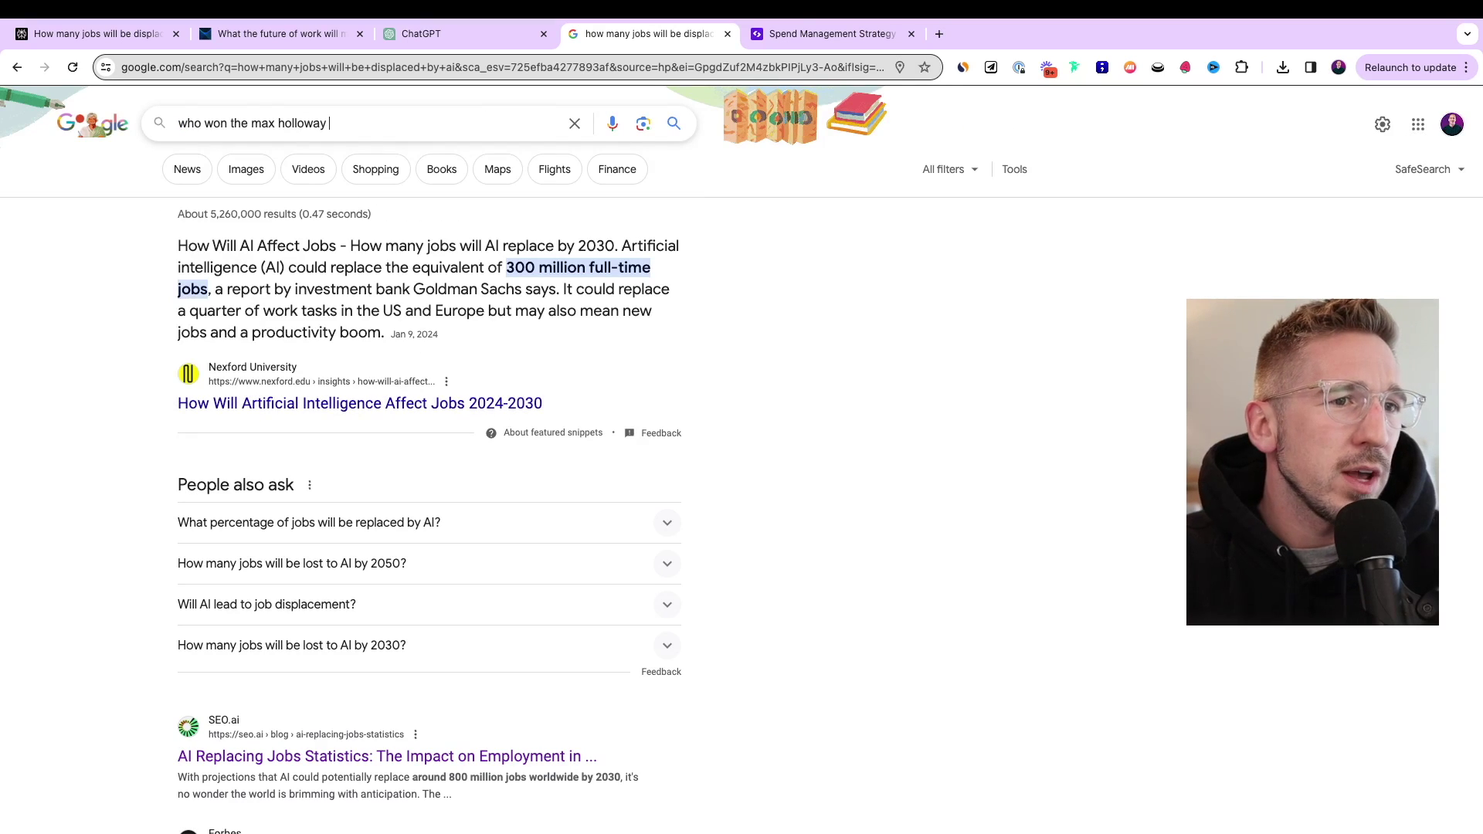
{"action": "type", "text": "vs justin ga"}
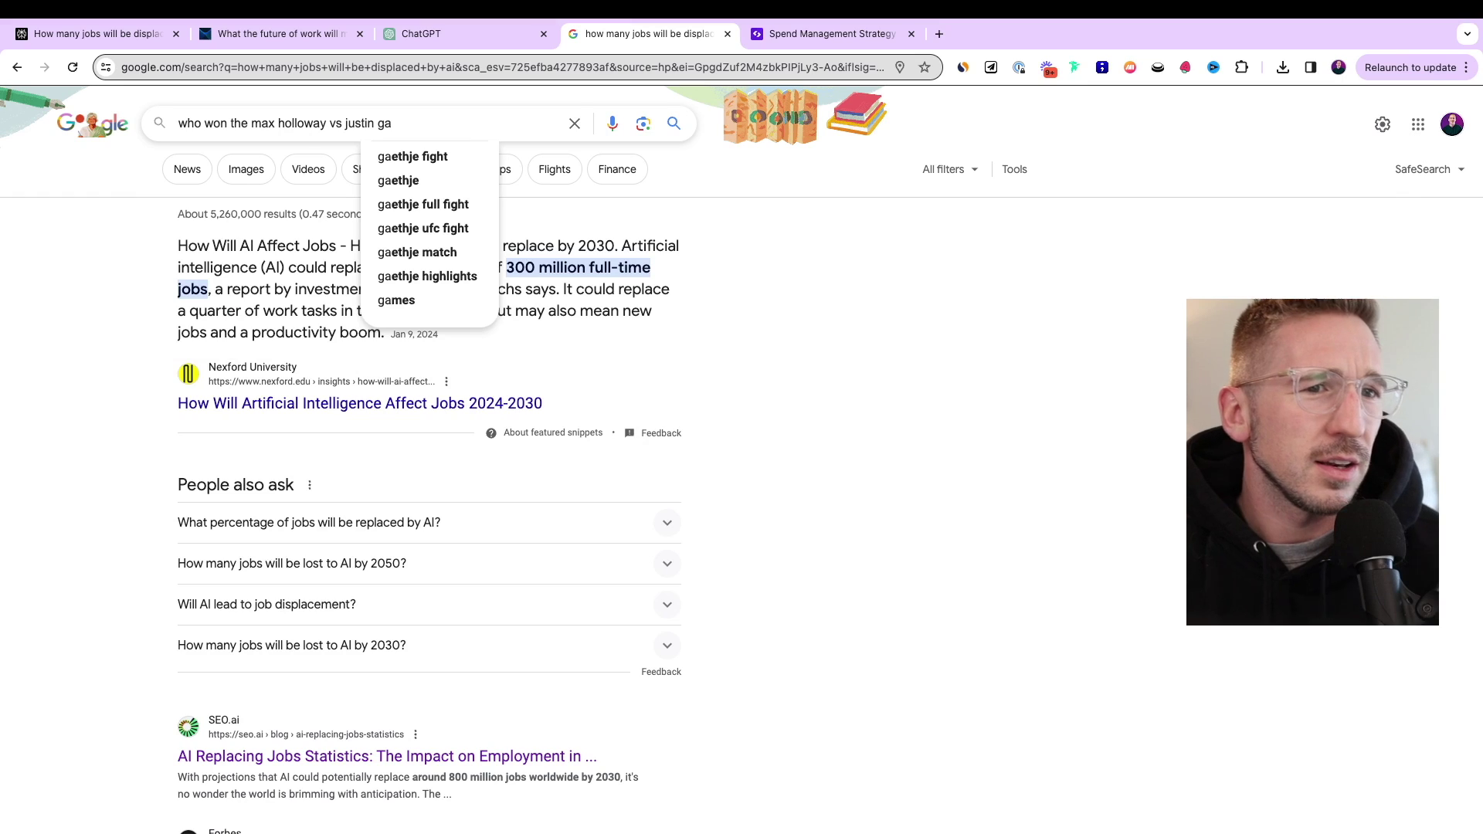
{"action": "type", "text": "ethje fight"}
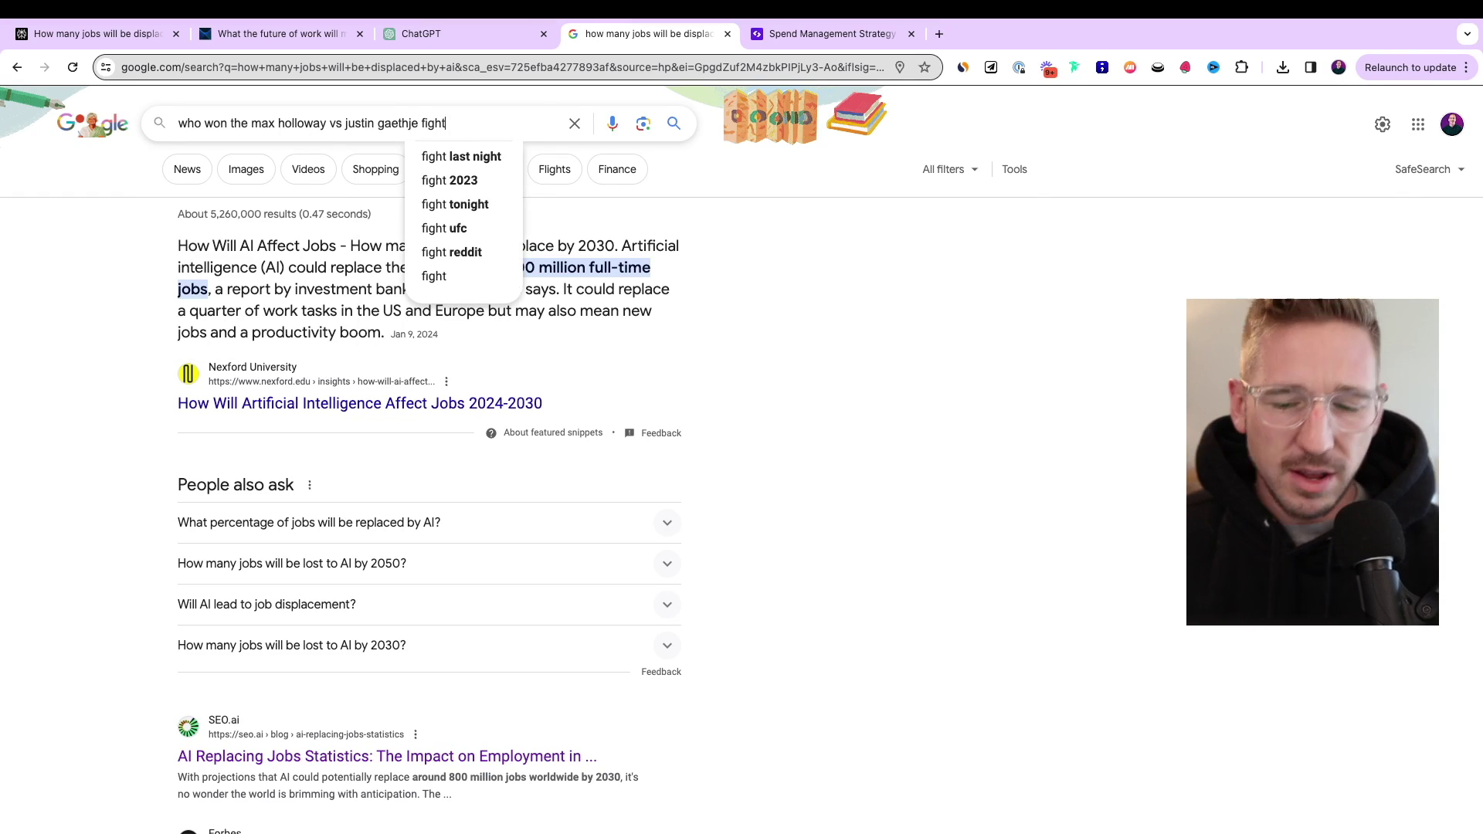
{"action": "key", "text": "Return"}
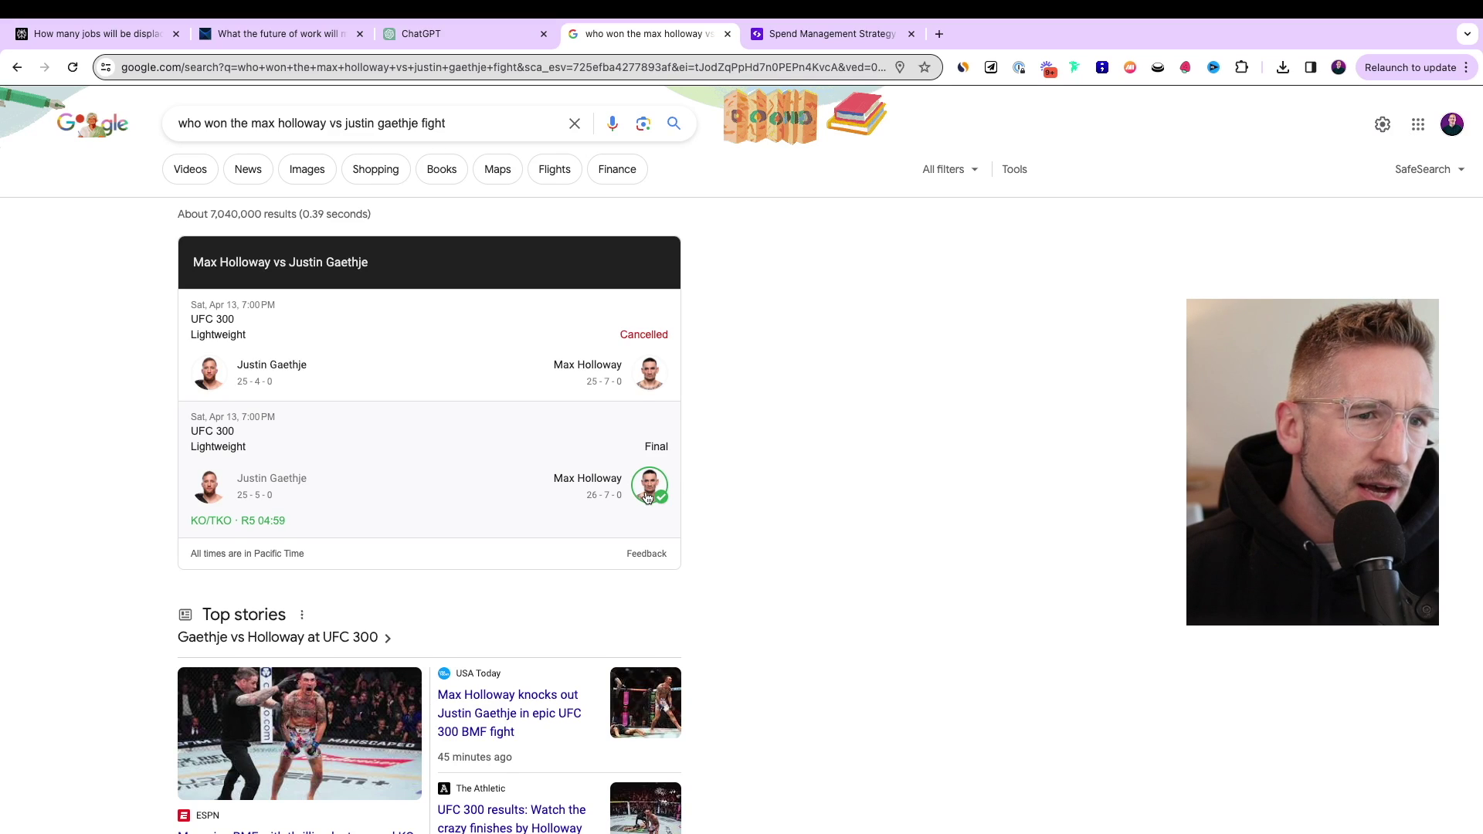
{"action": "scroll", "coordinate": [645, 492], "scroll_direction": "down", "scroll_amount": 2}
{"action": "scroll", "coordinate": [646, 497], "scroll_direction": "down", "scroll_amount": 4}
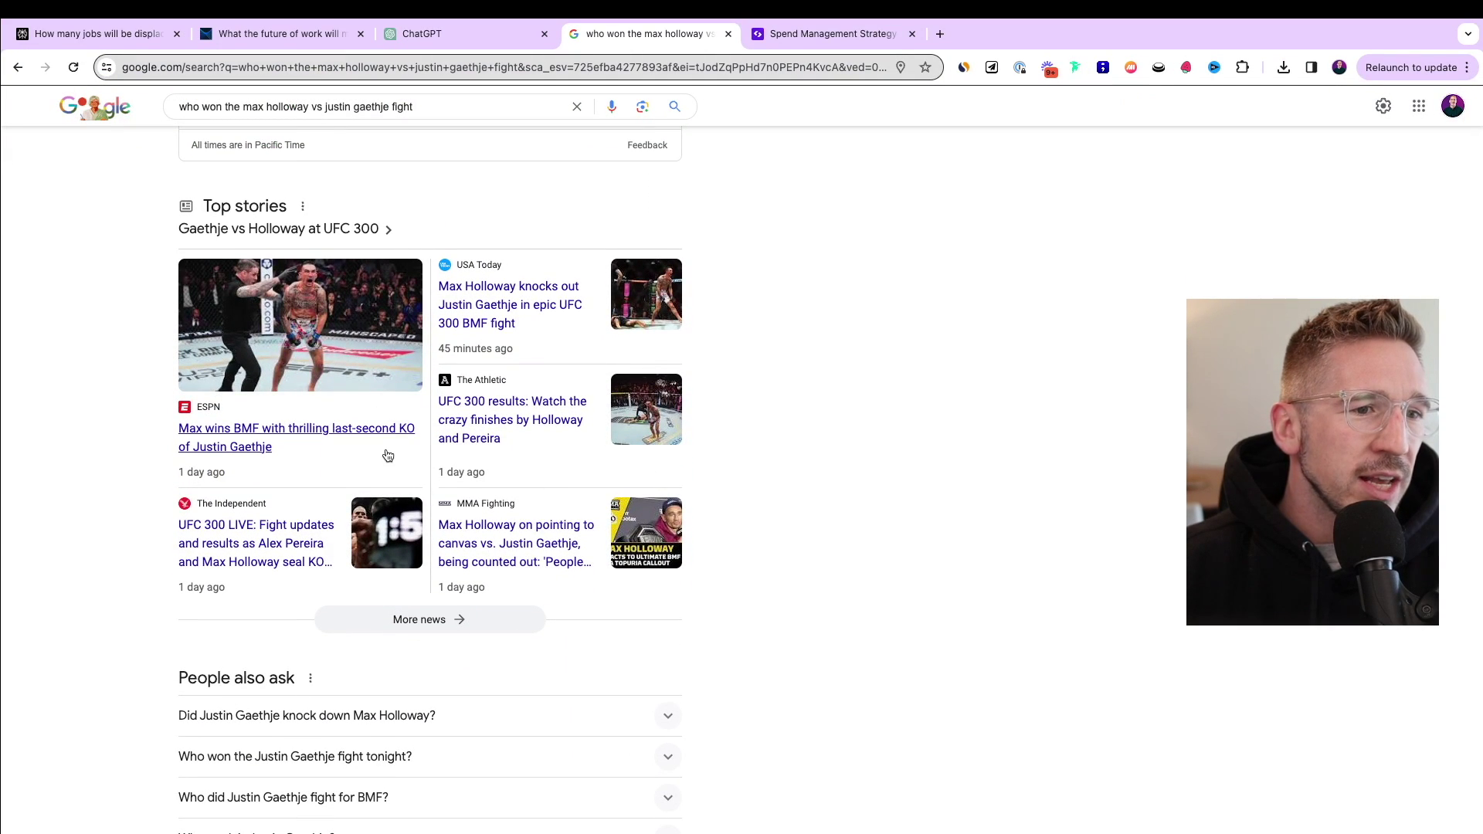
{"action": "scroll", "coordinate": [388, 455], "scroll_direction": "up", "scroll_amount": 5}
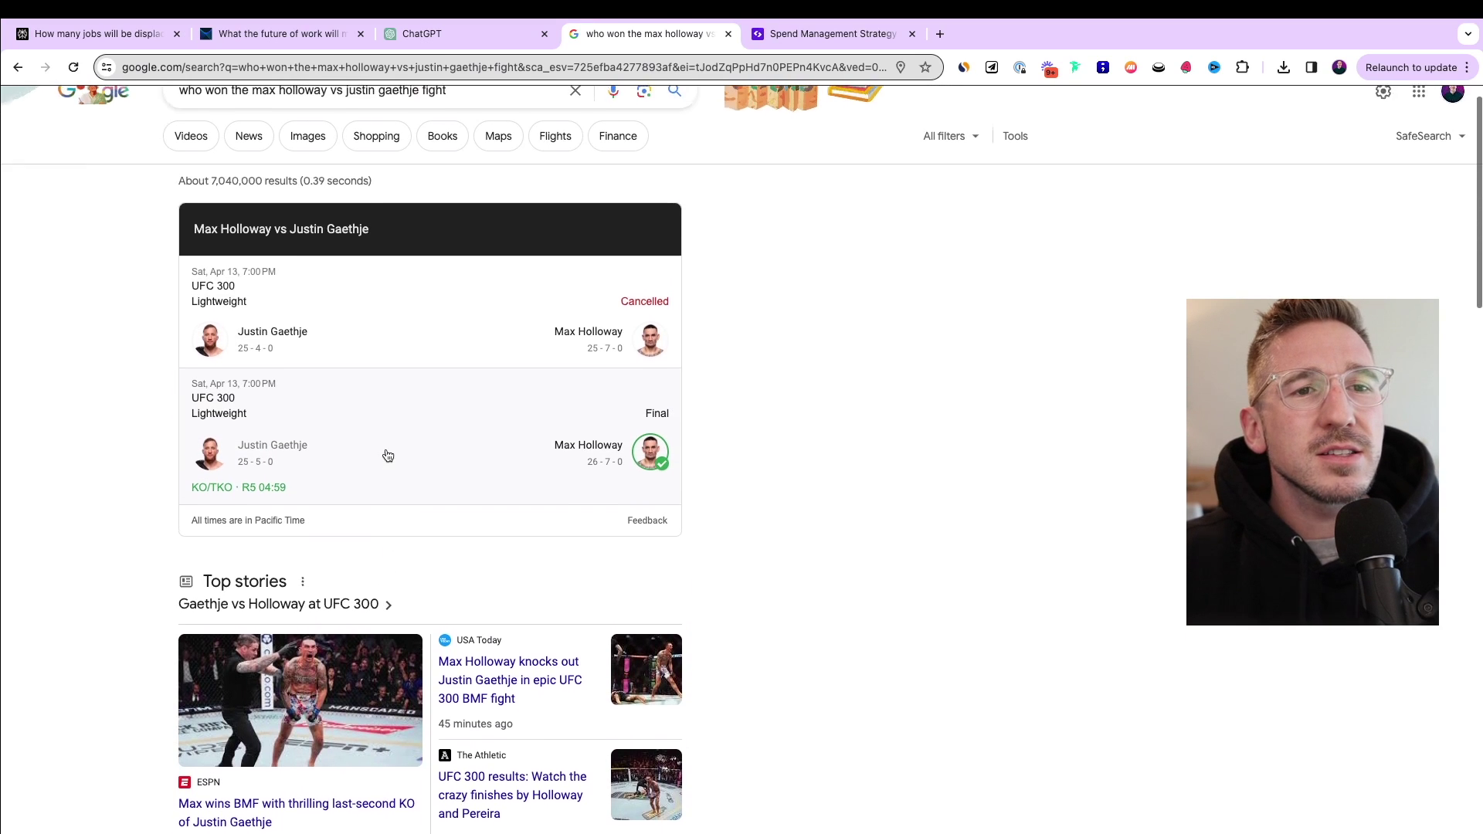
{"action": "scroll", "coordinate": [387, 455], "scroll_direction": "up", "scroll_amount": 1}
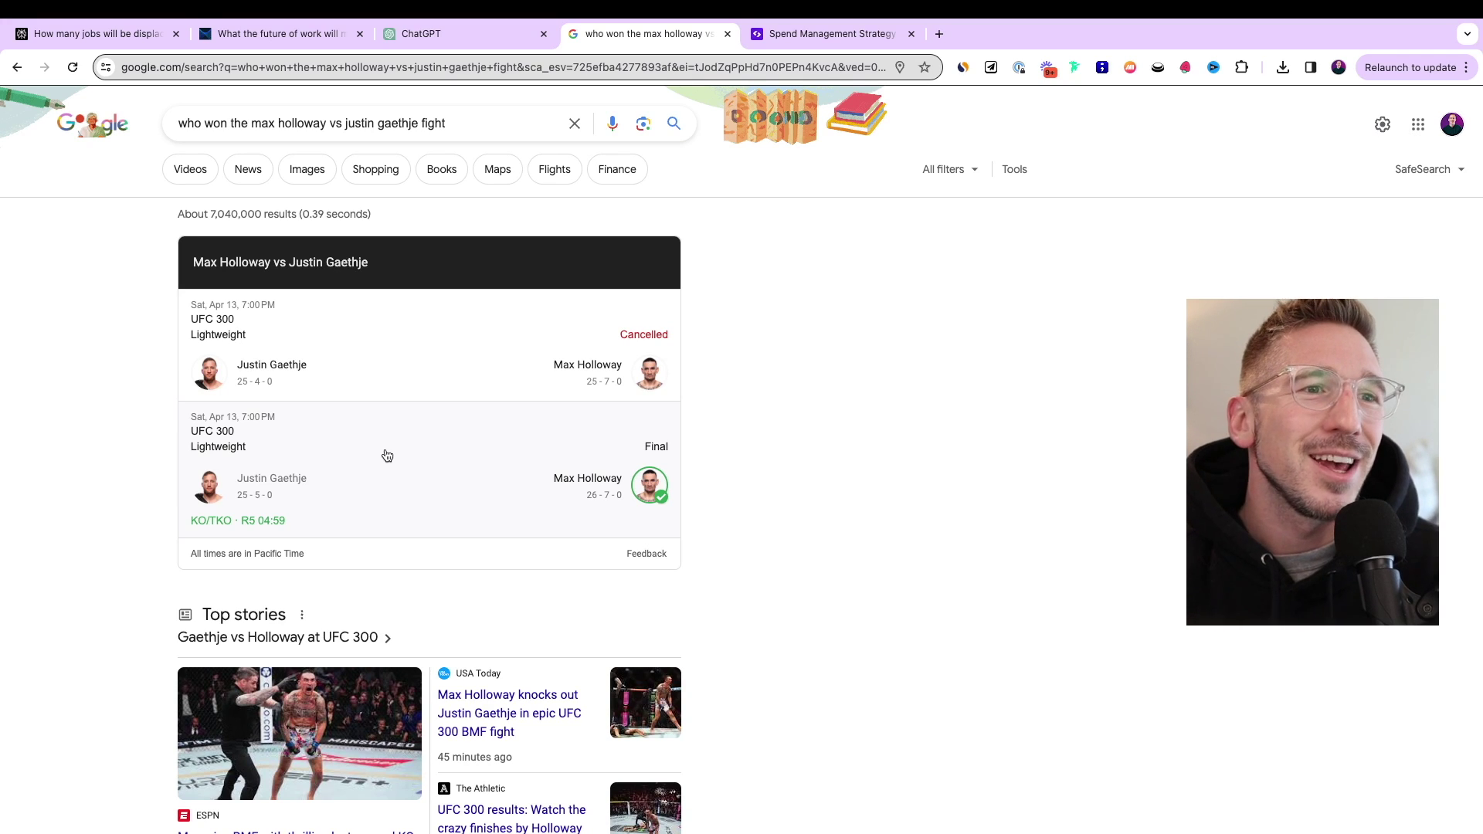
{"action": "left_click", "coordinate": [91, 34]}
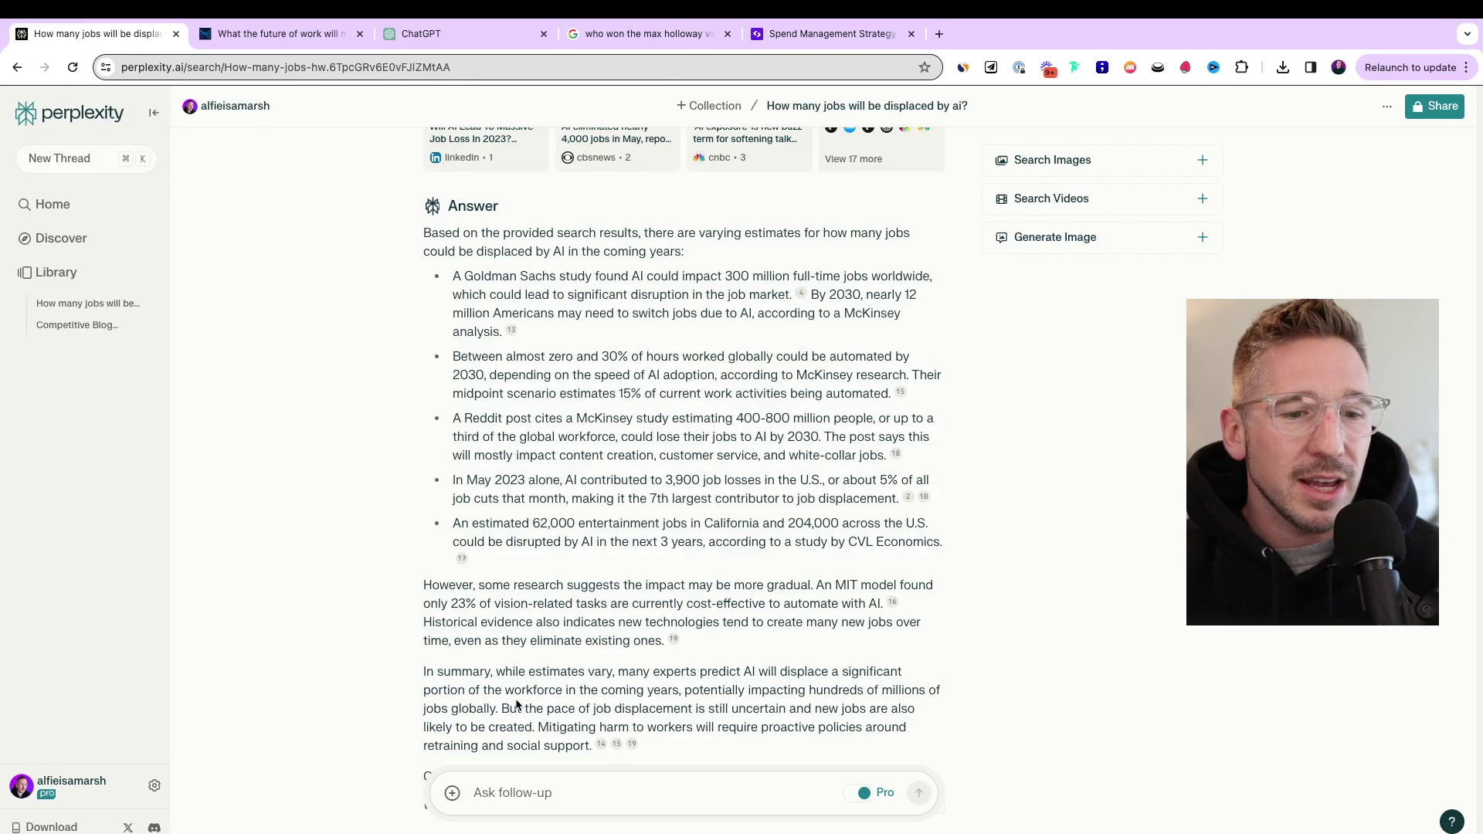
- In a new Perplexity thread, ask 'who won in the max holloway vs justin gaethje fight?'
{"action": "left_click", "coordinate": [123, 166]}
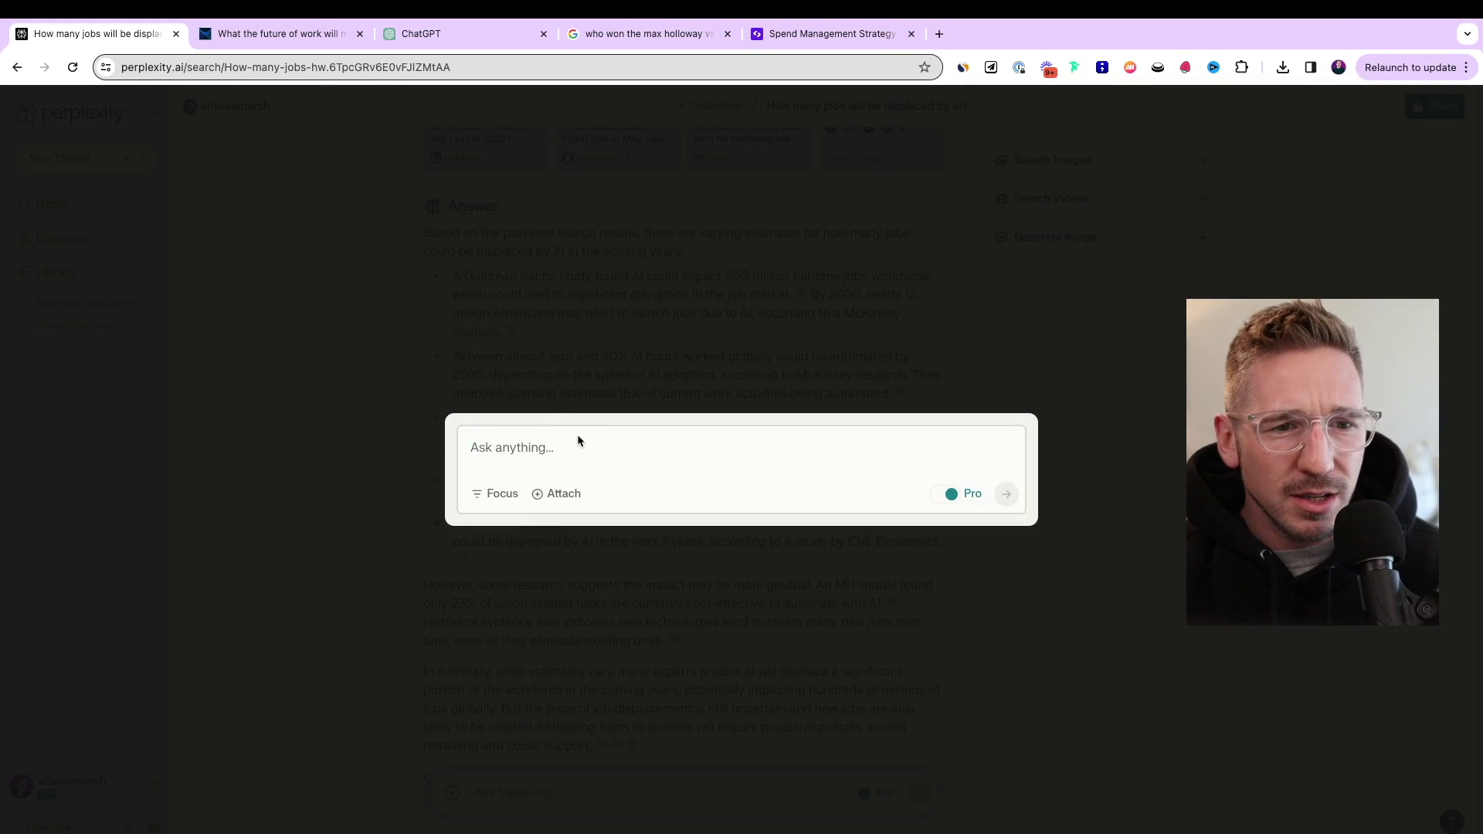
{"action": "type", "text": "who won"}
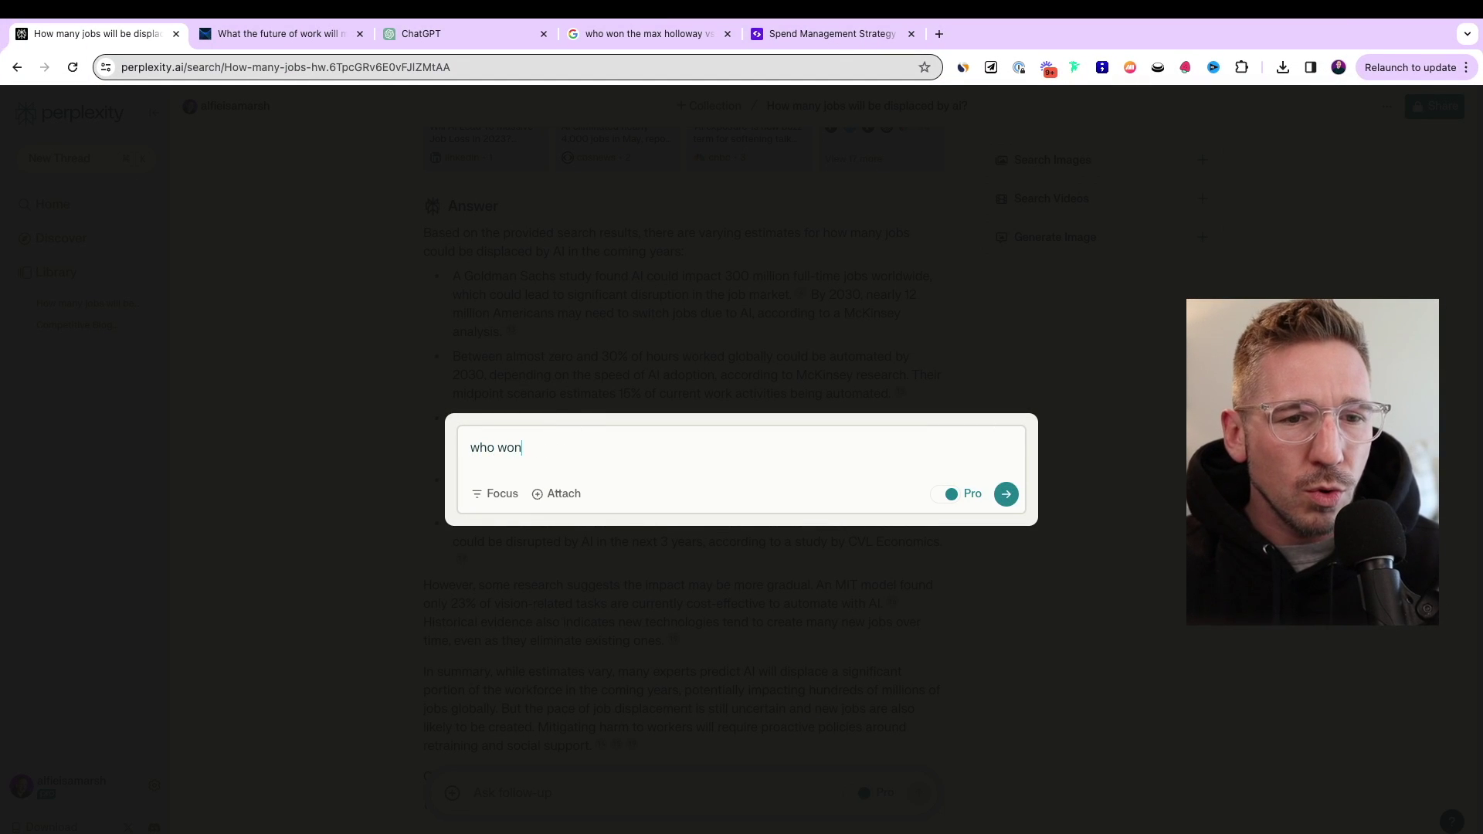
{"action": "type", "text": " in the max holl"}
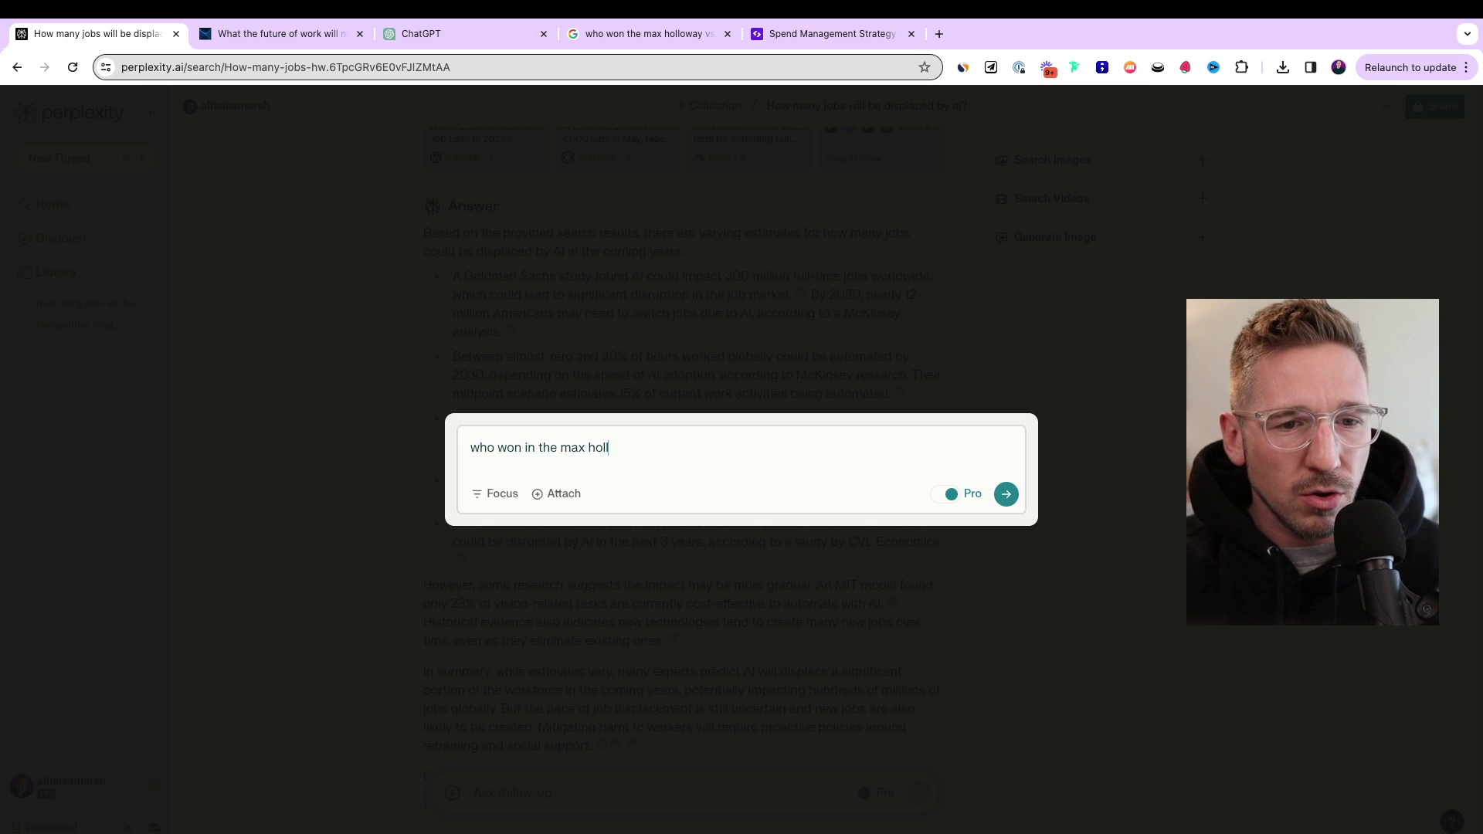
{"action": "type", "text": "oway vs justin gaeth"}
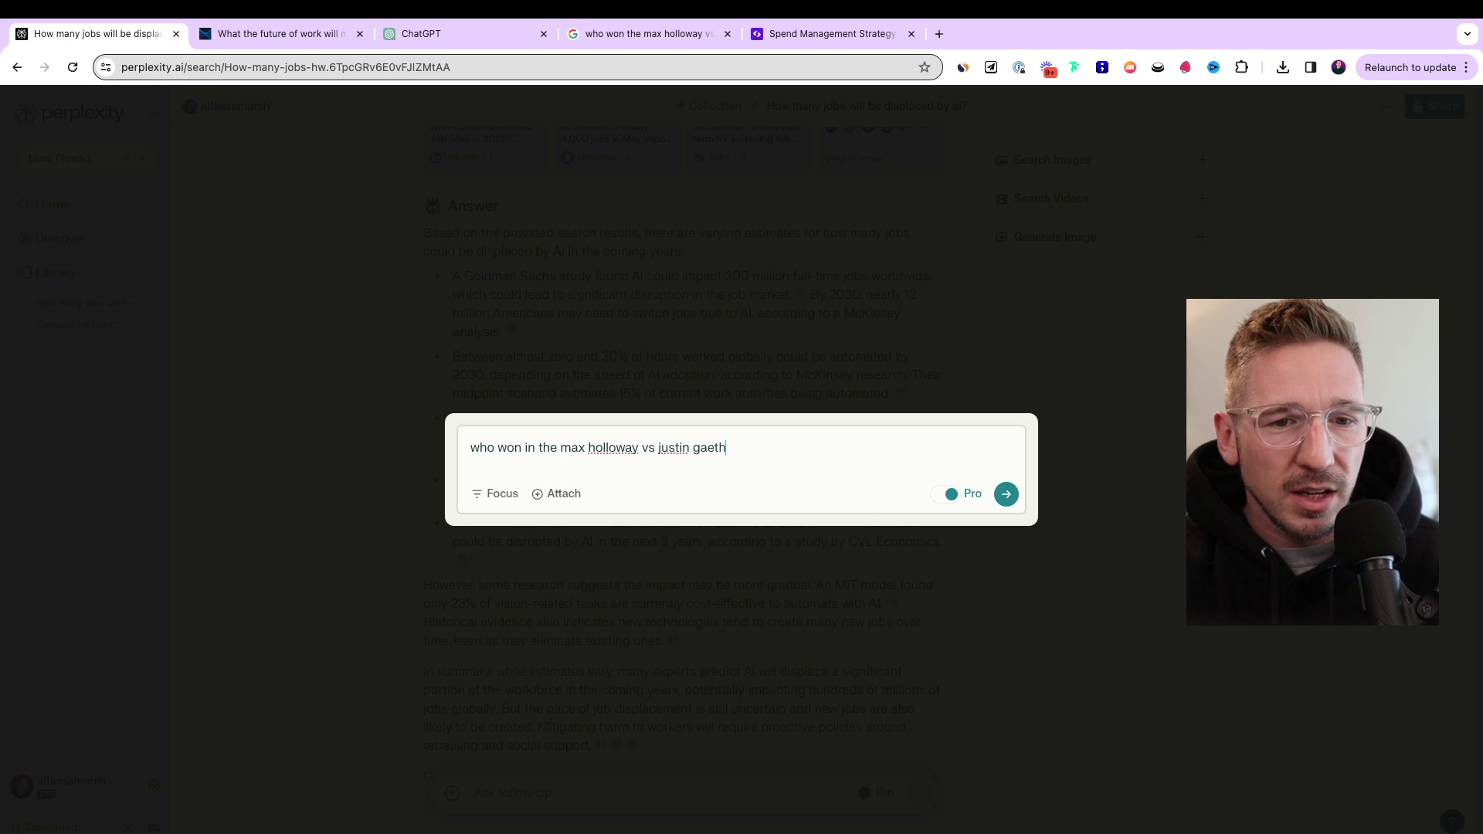
{"action": "type", "text": "je fight?"}
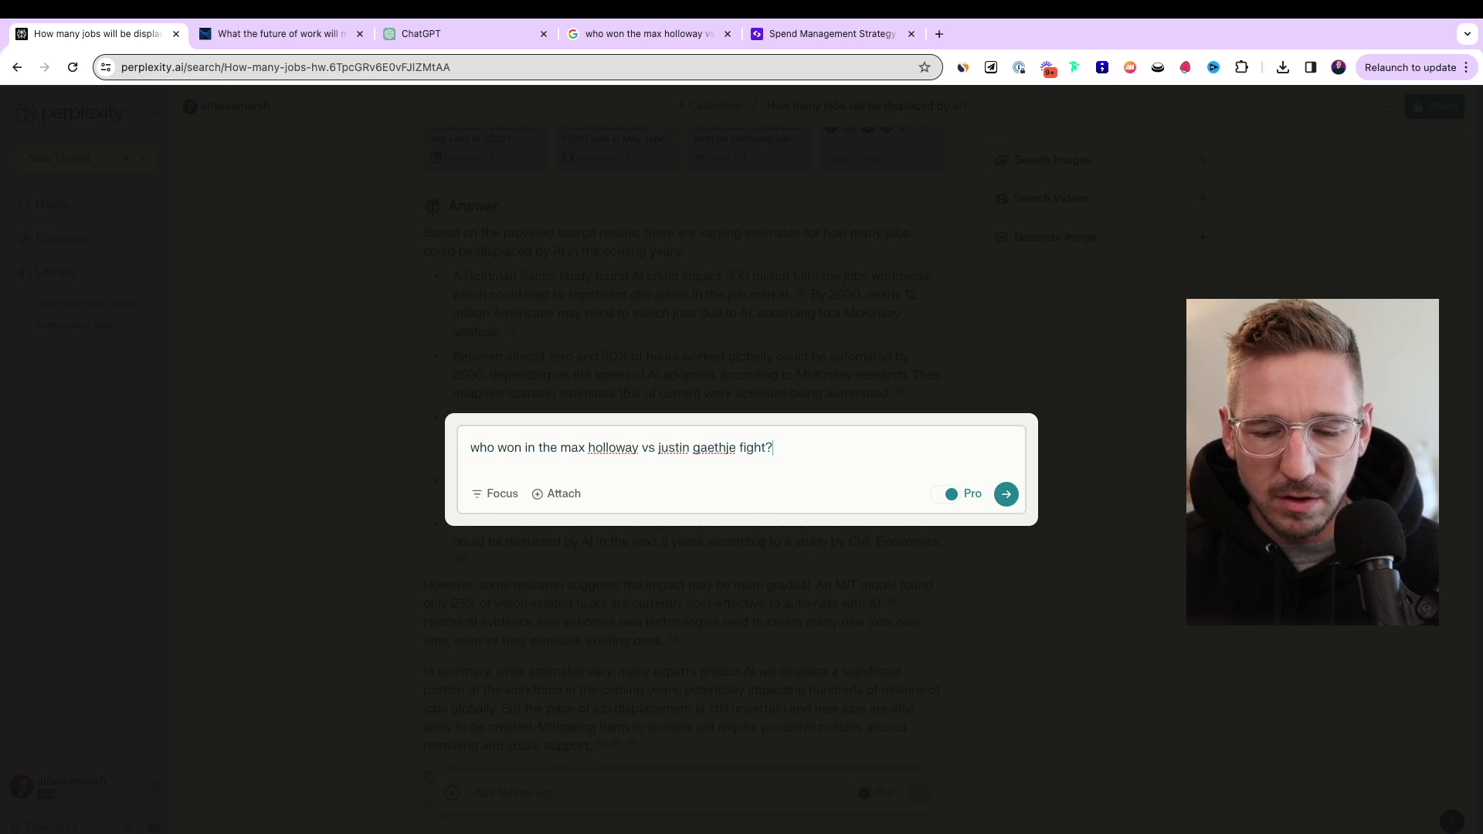
{"action": "key", "text": "Return"}
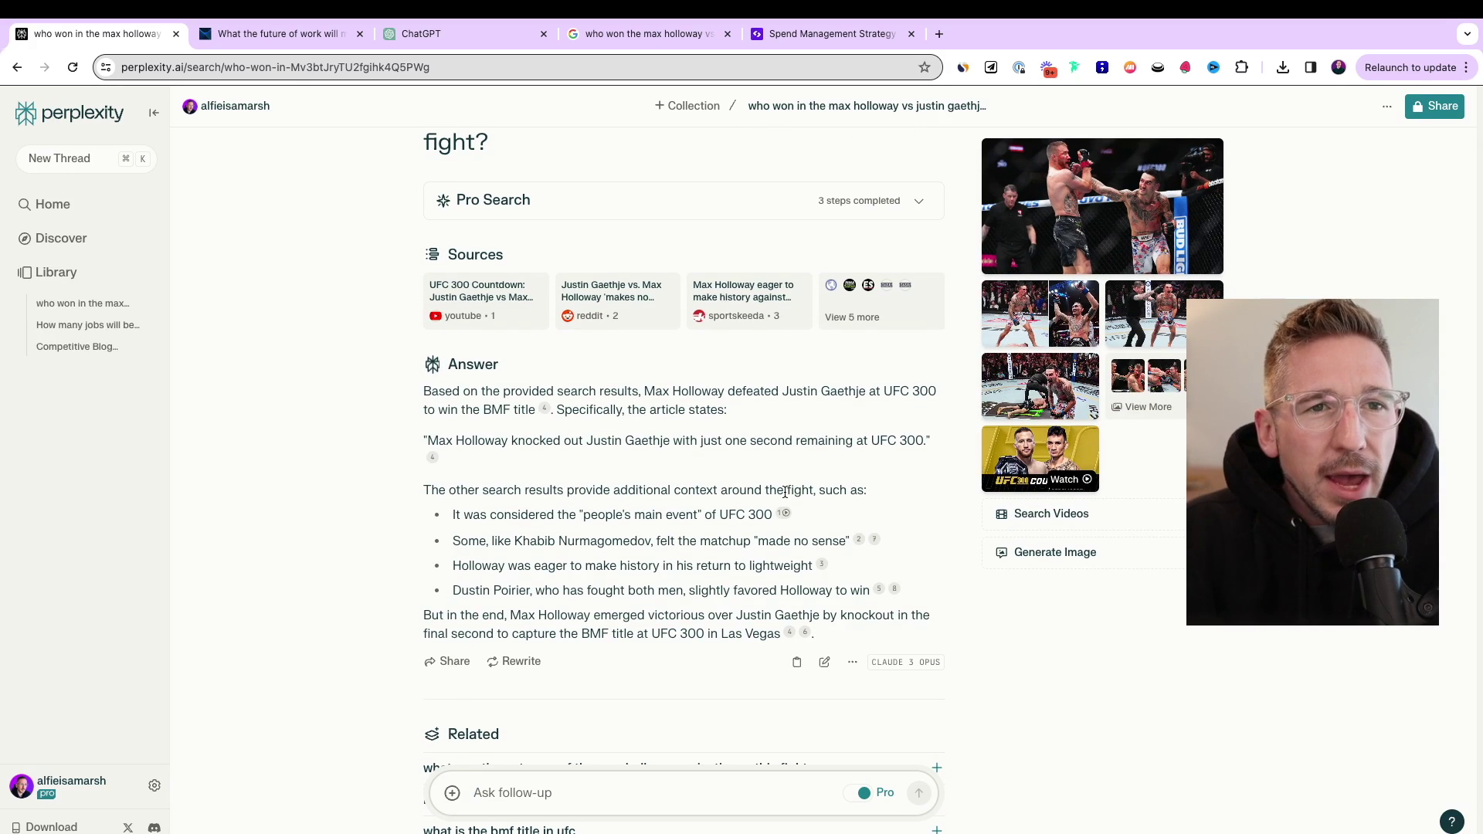
- Start a GPT-4 chat asking 'Who won the max holloway vs justin gaethje fight?' and begin a round follow-up
{"action": "left_click", "coordinate": [445, 35]}
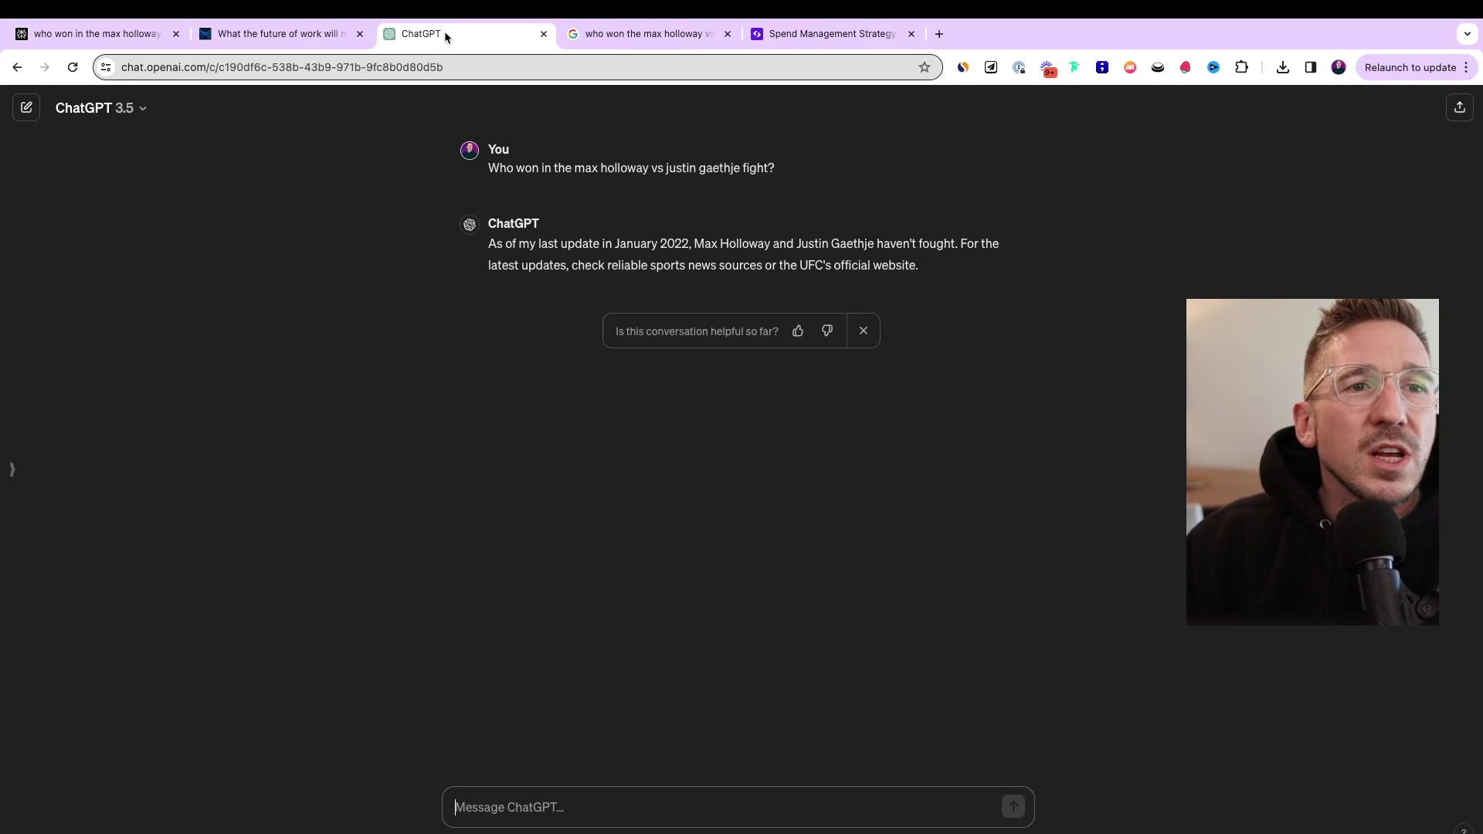
{"action": "left_click", "coordinate": [142, 109]}
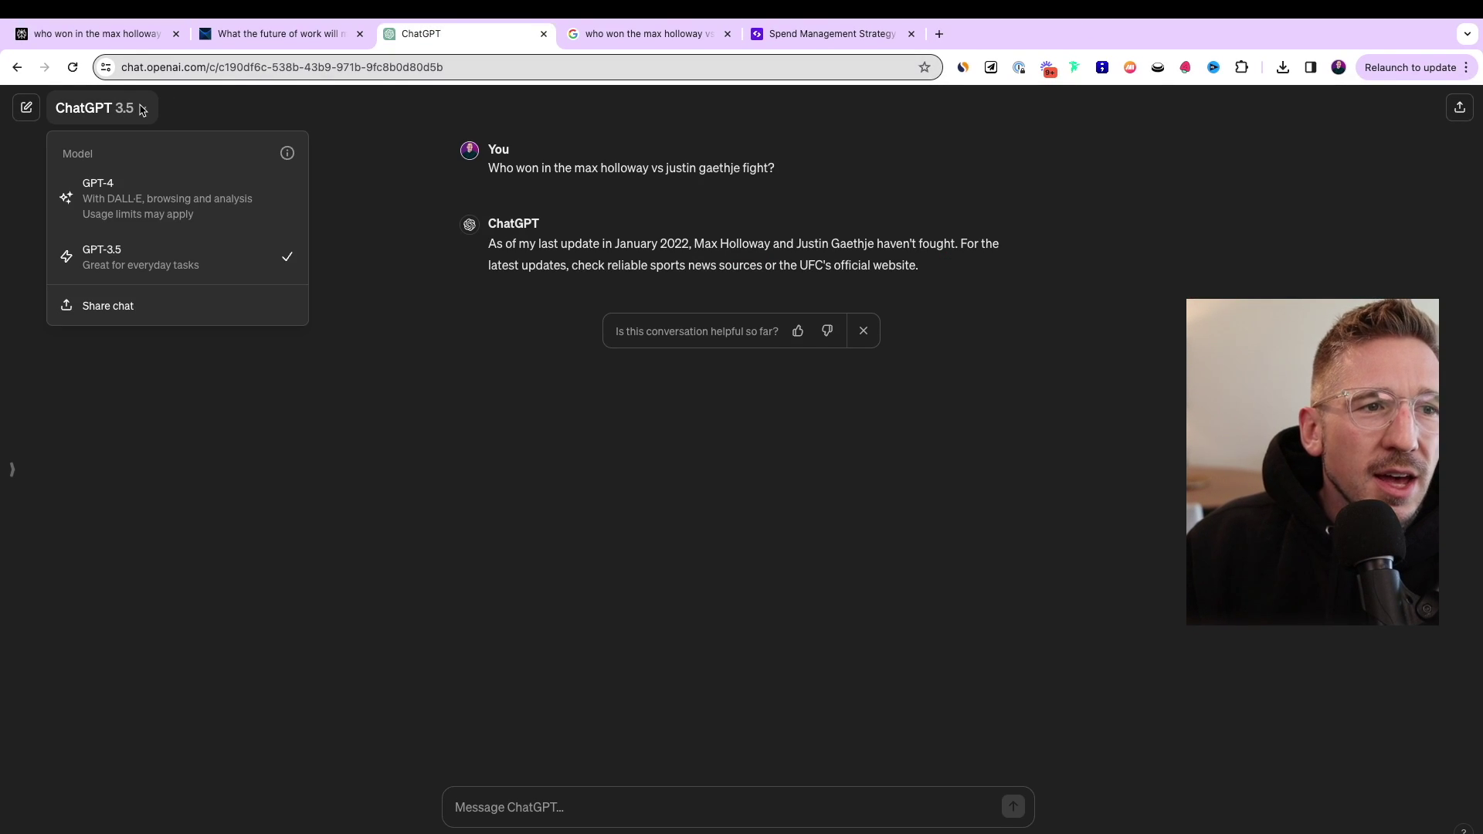
{"action": "left_click", "coordinate": [129, 195]}
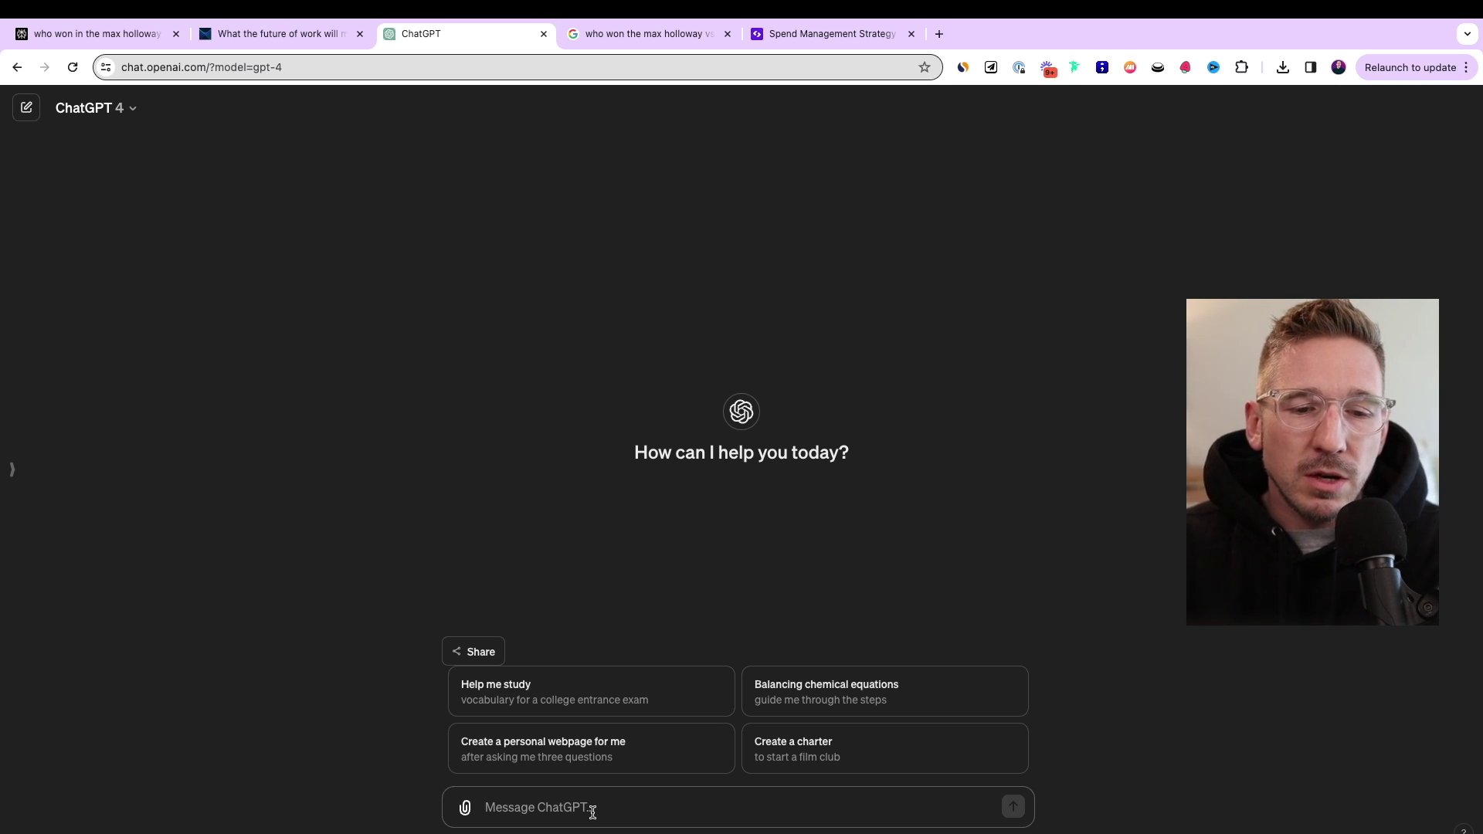
{"action": "key", "text": "Caps_Lock"}
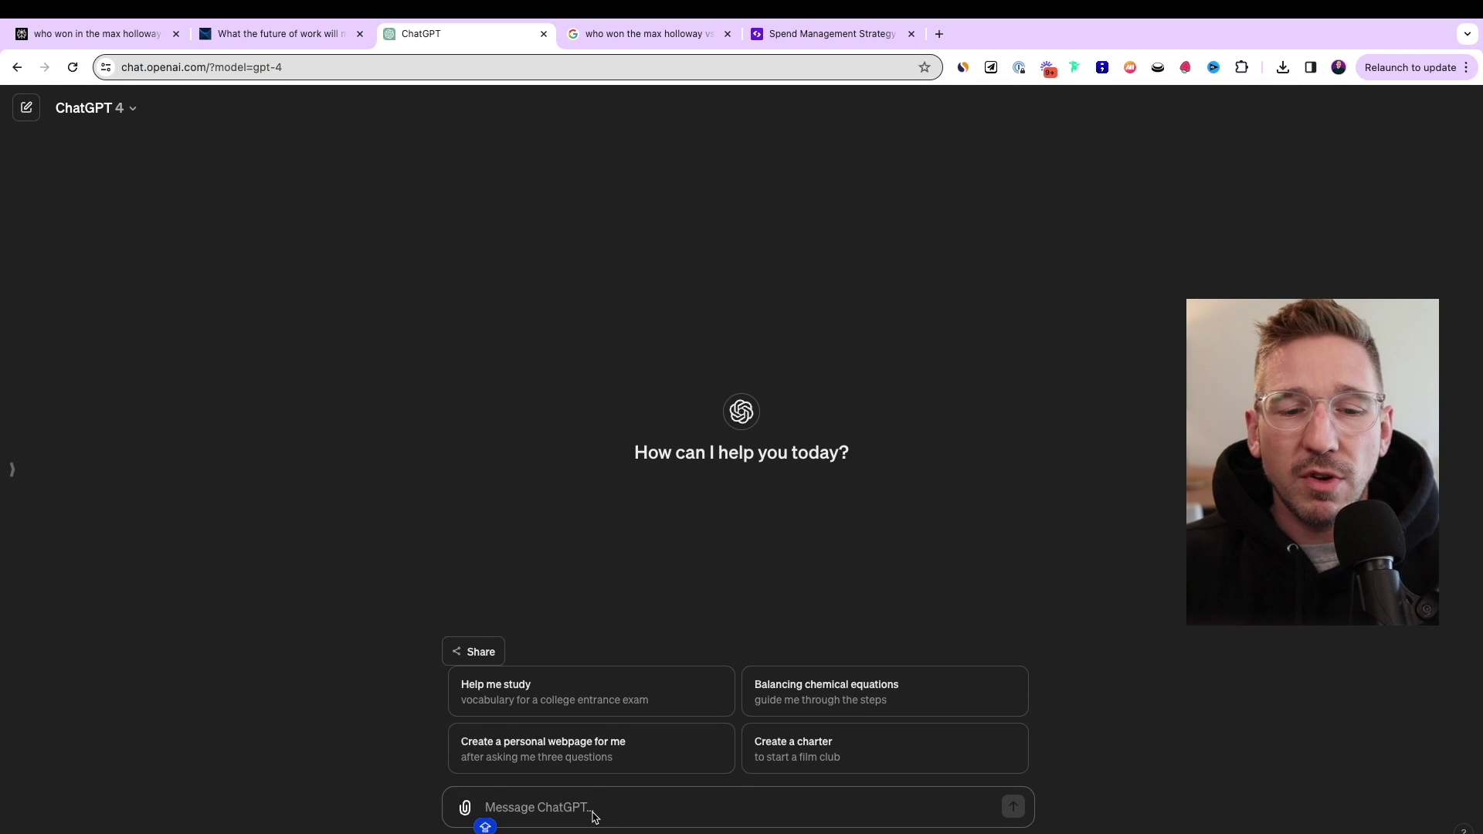
{"action": "type", "text": "Who won th"}
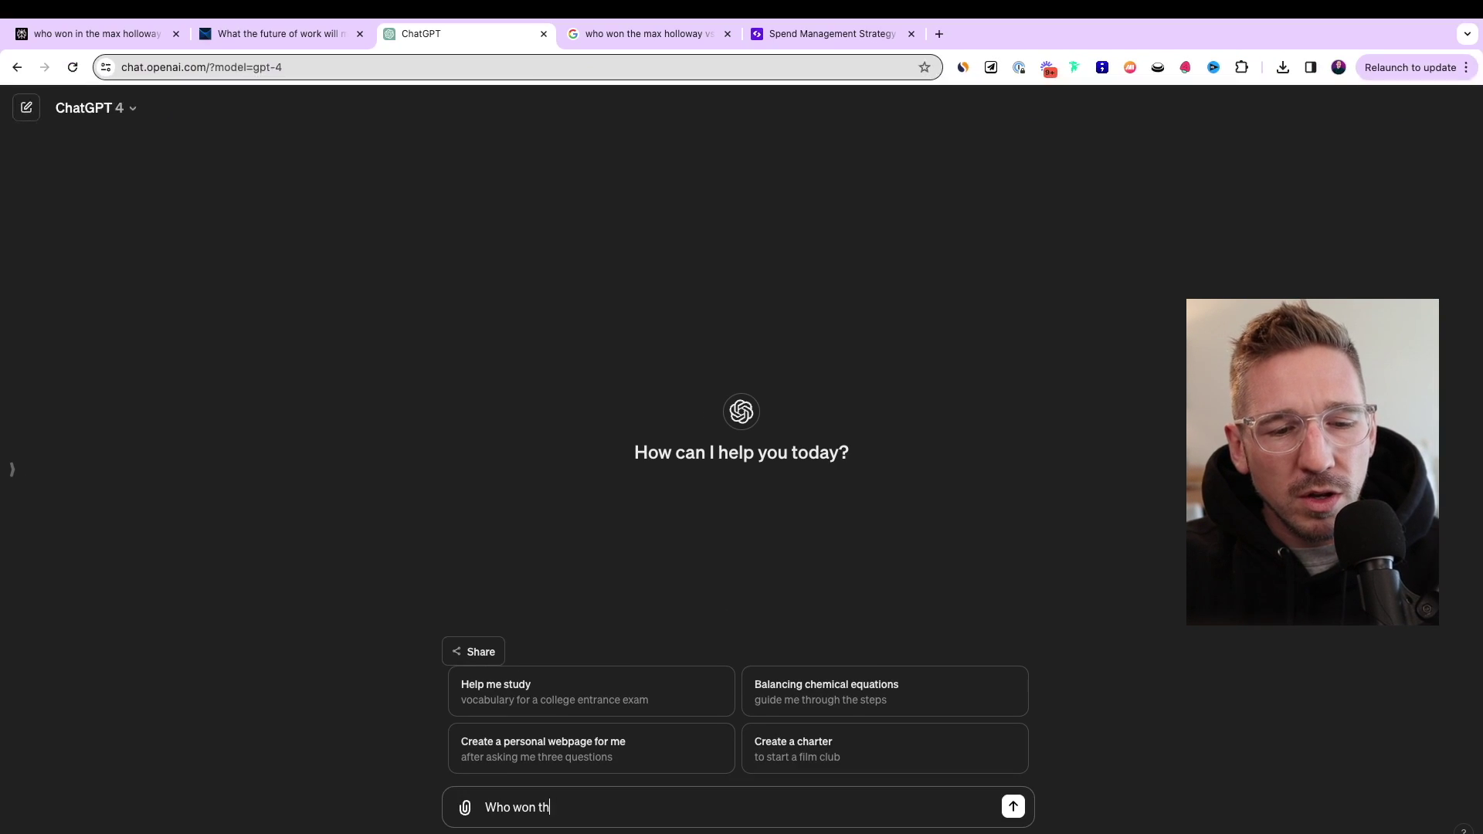
{"action": "type", "text": "e max holloway vs jus"}
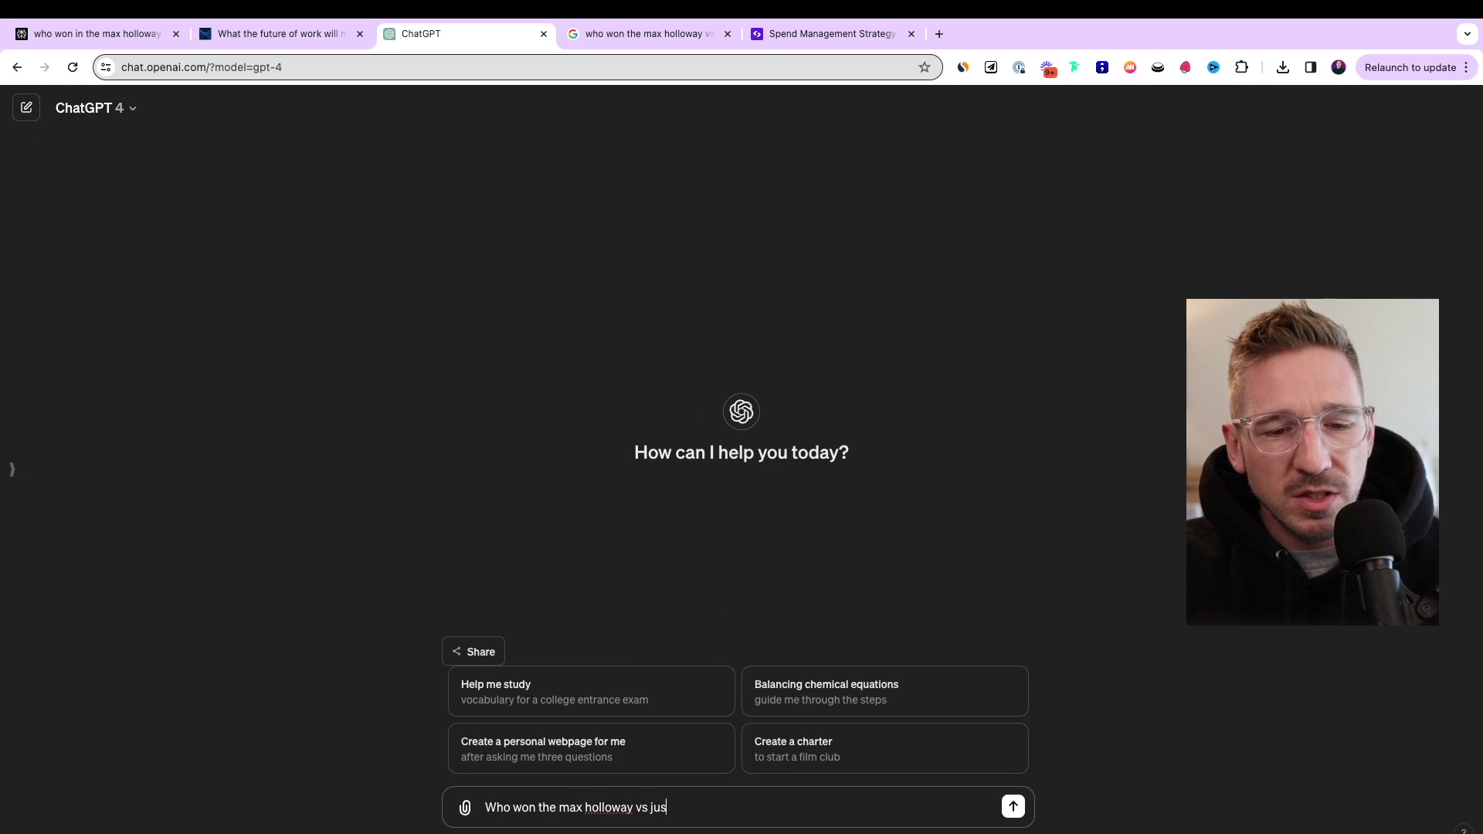
{"action": "type", "text": "tin gaethje "}
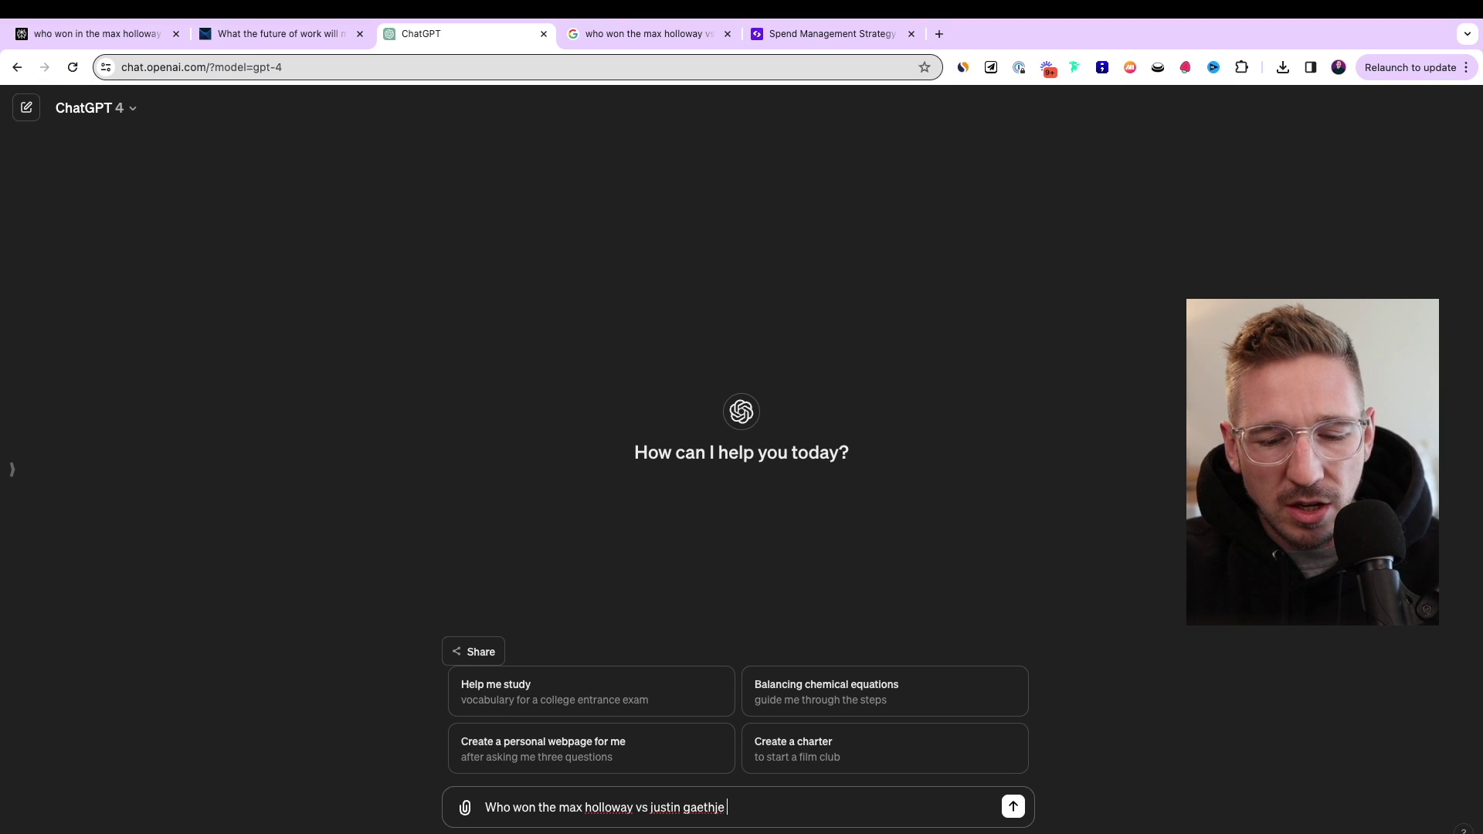
{"action": "type", "text": "fight?"}
{"action": "key", "text": "Return"}
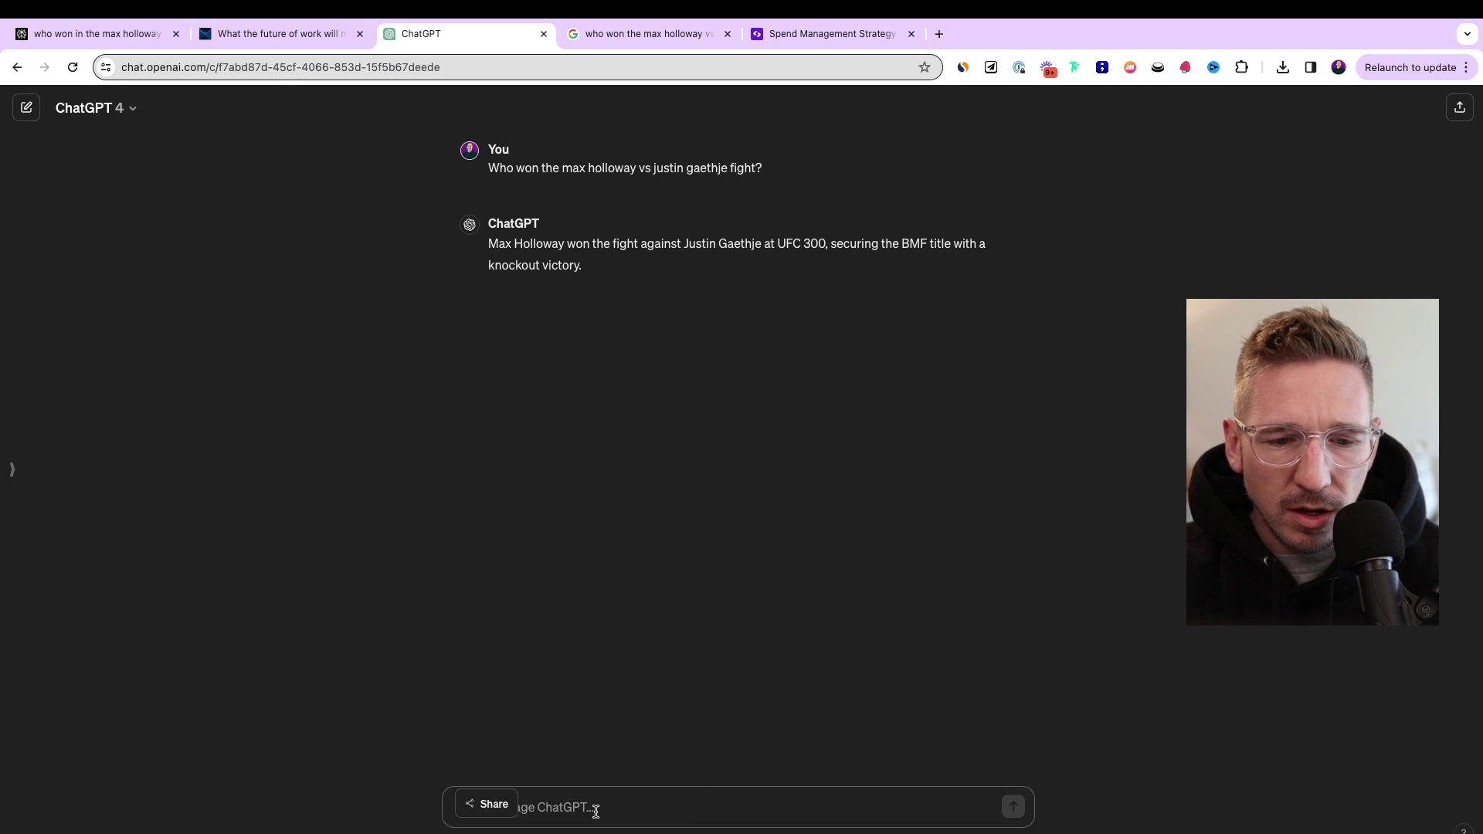
{"action": "type", "text": "What round "}
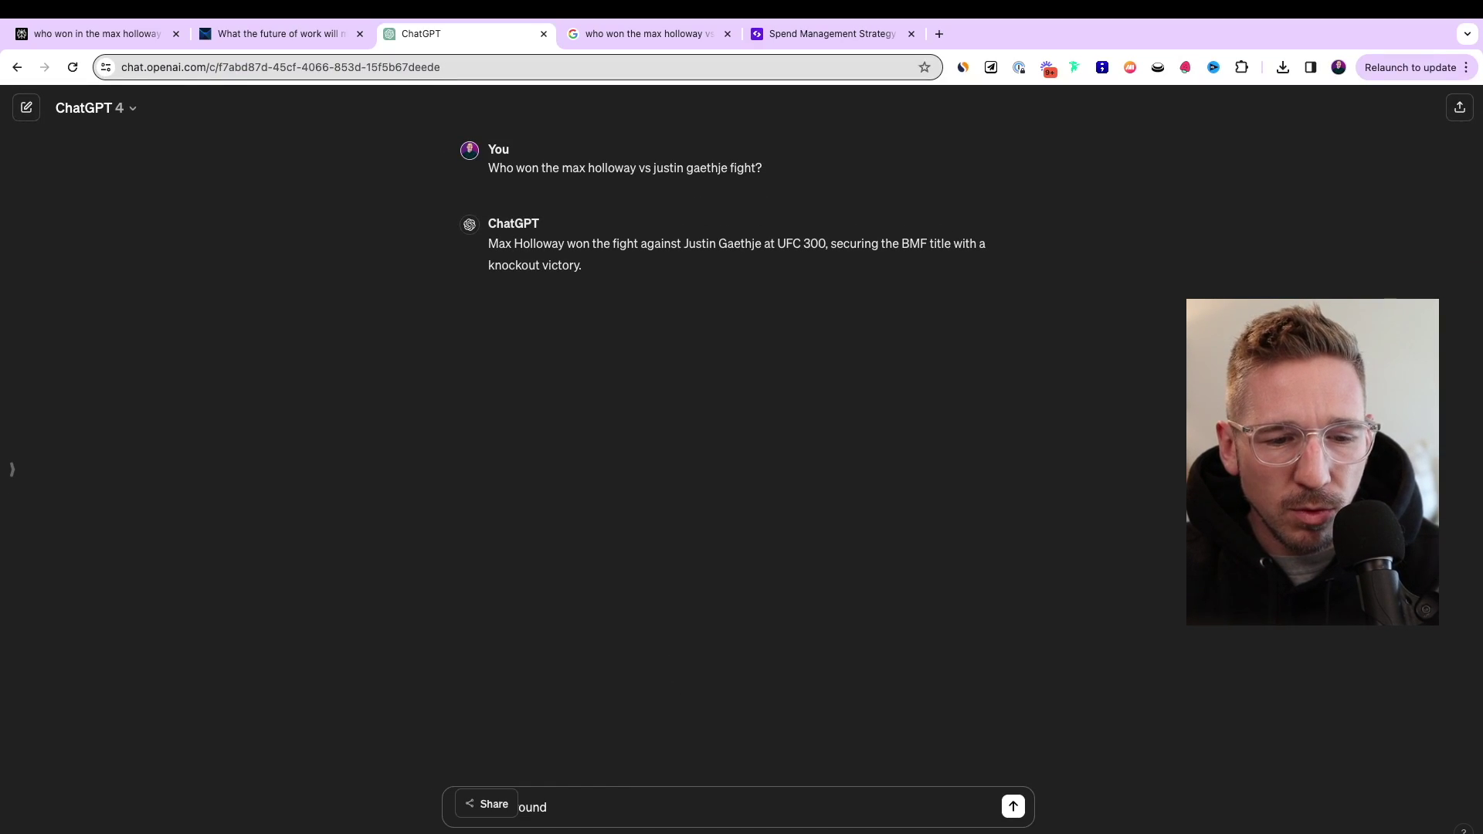
{"action": "type", "text": "did he win?"}
- Send follow-ups about the winning round and the judges' scorecards, then return to Perplexity
{"action": "key", "text": "Return"}
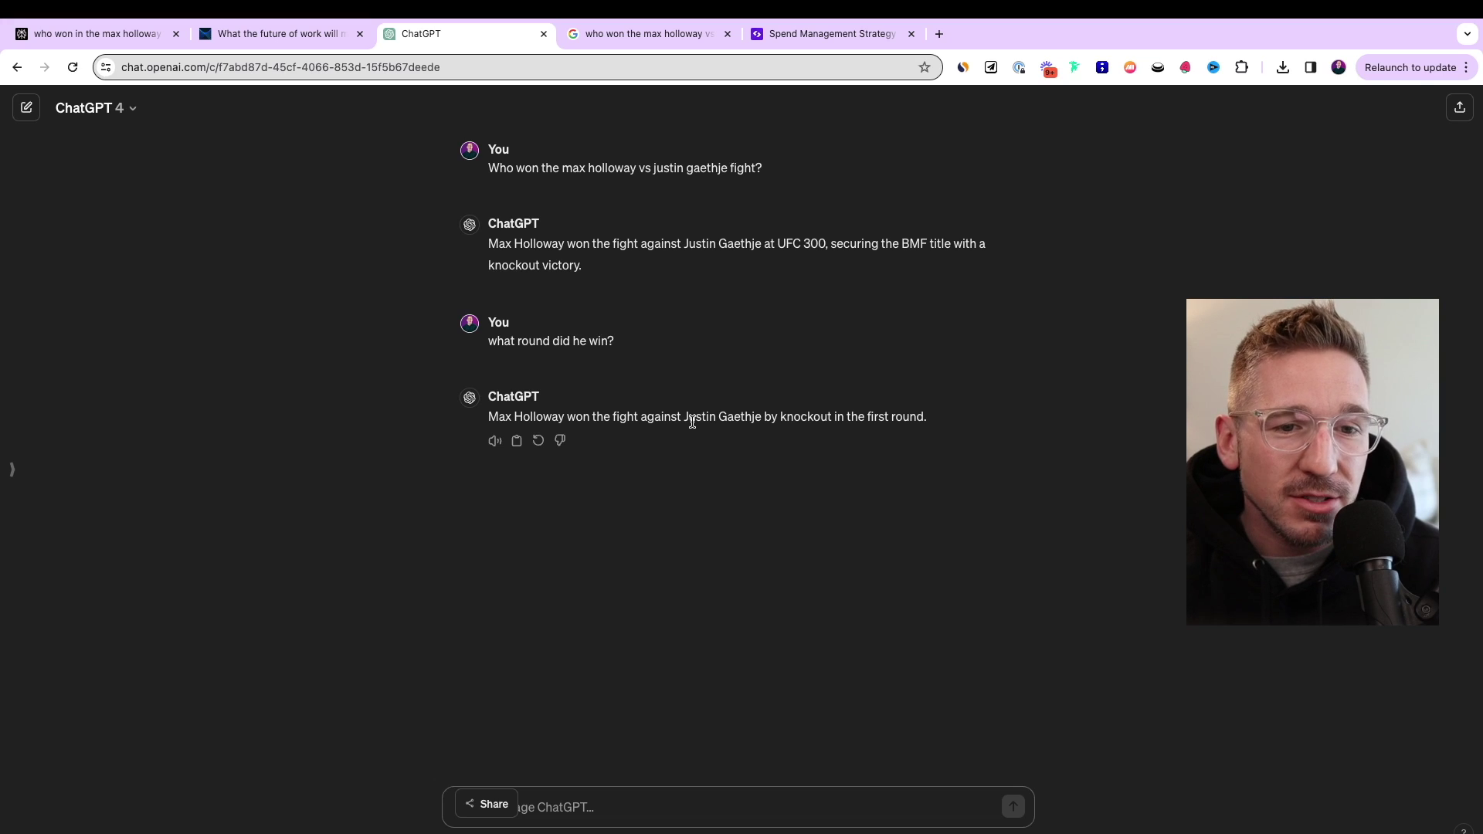
{"action": "type", "text": "va"}
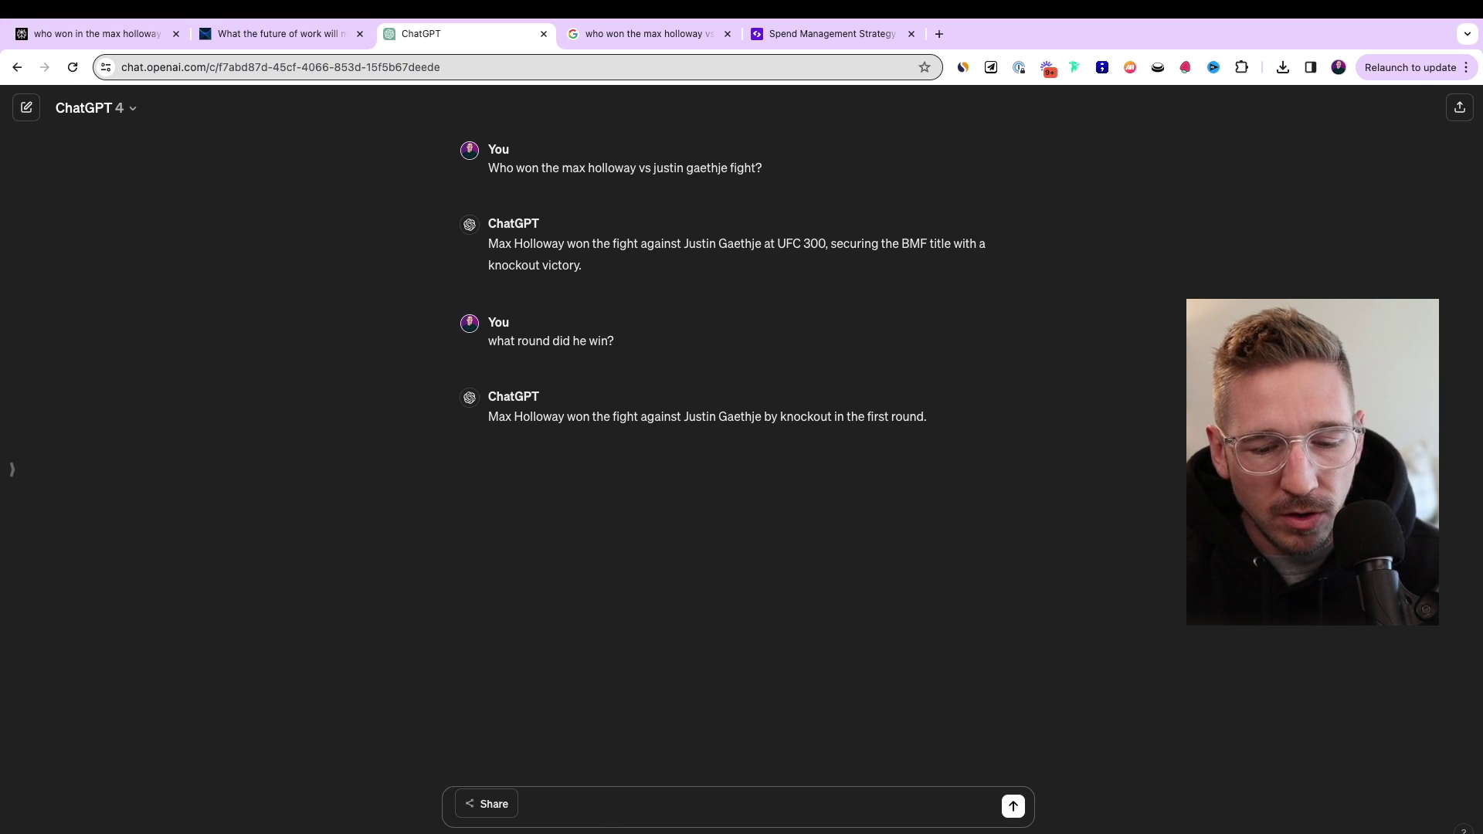
{"action": "type", "text": "s the "}
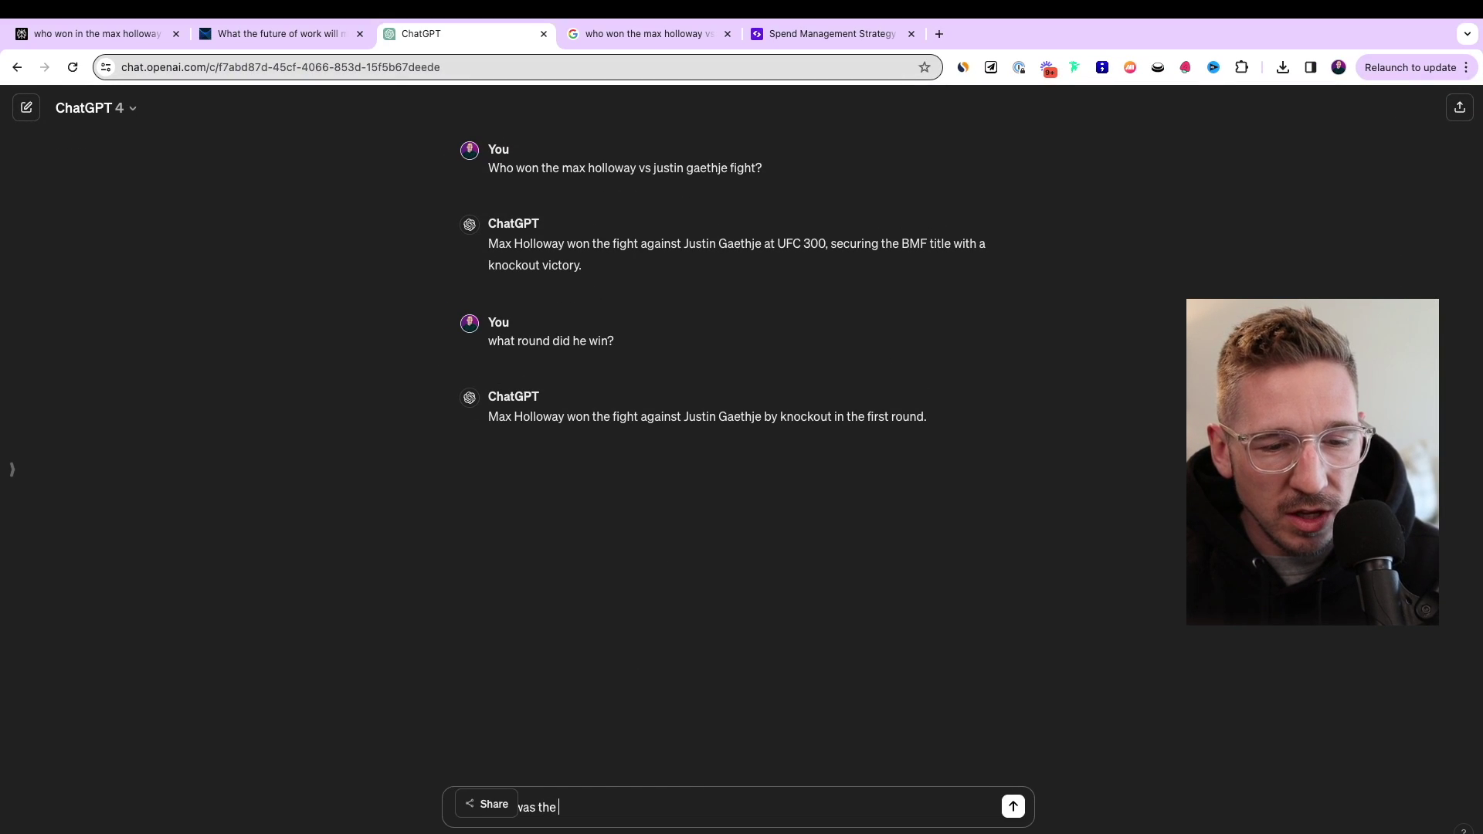
{"action": "type", "text": "jduge"}
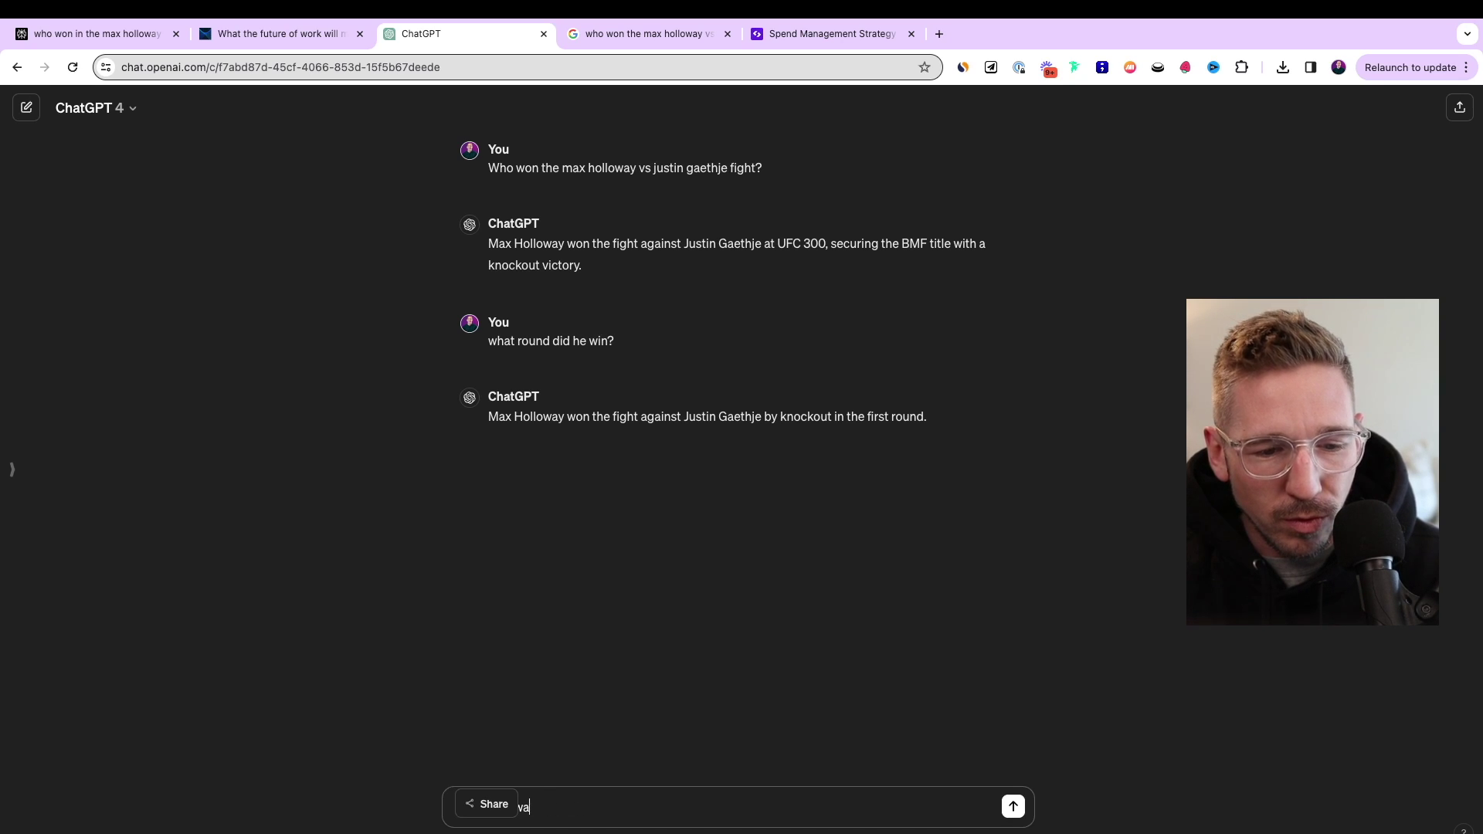
{"action": "type", "text": " the judges sc"}
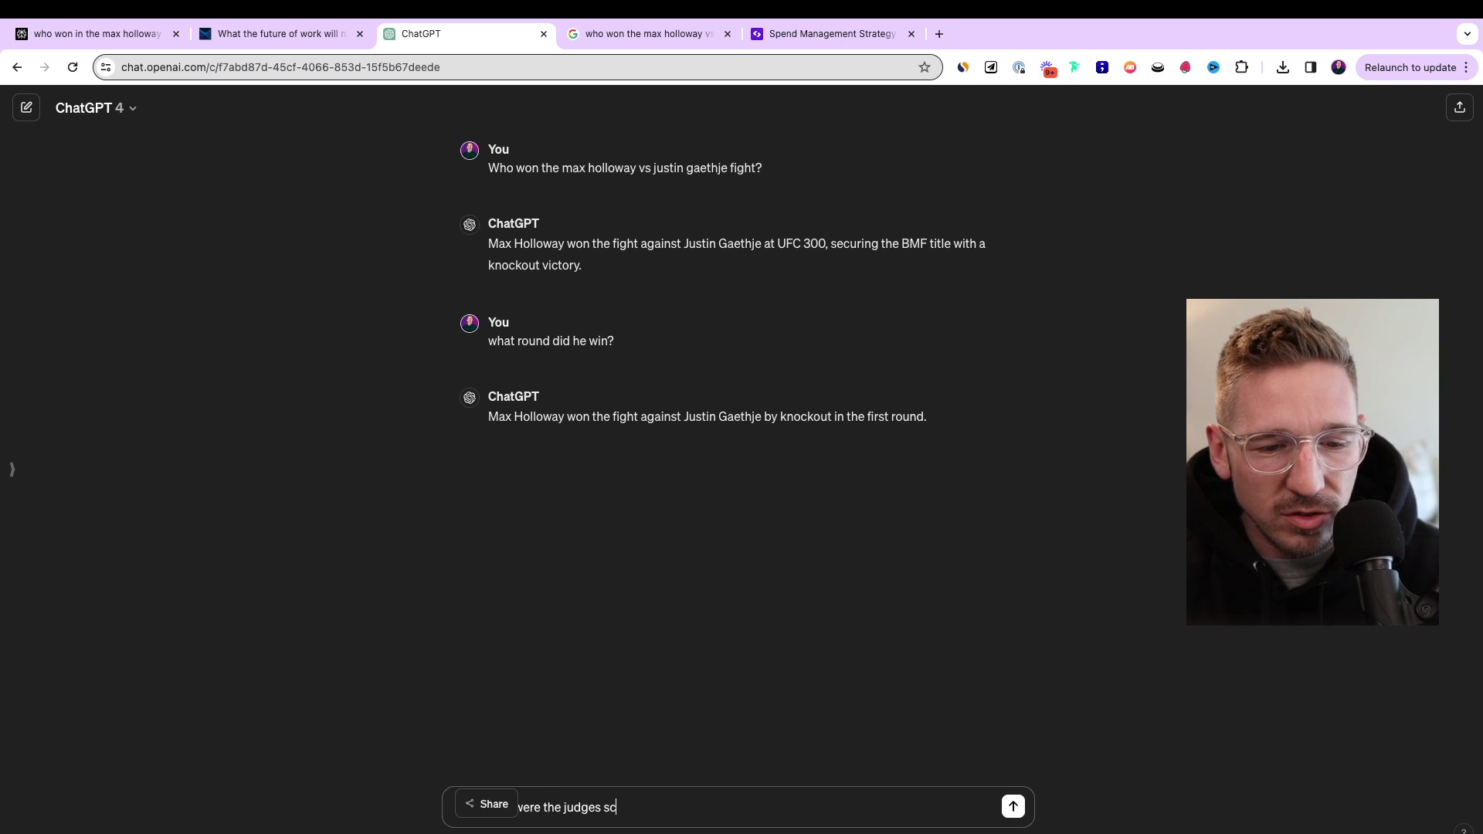
{"action": "type", "text": "orecards?"}
{"action": "key", "text": "Return"}
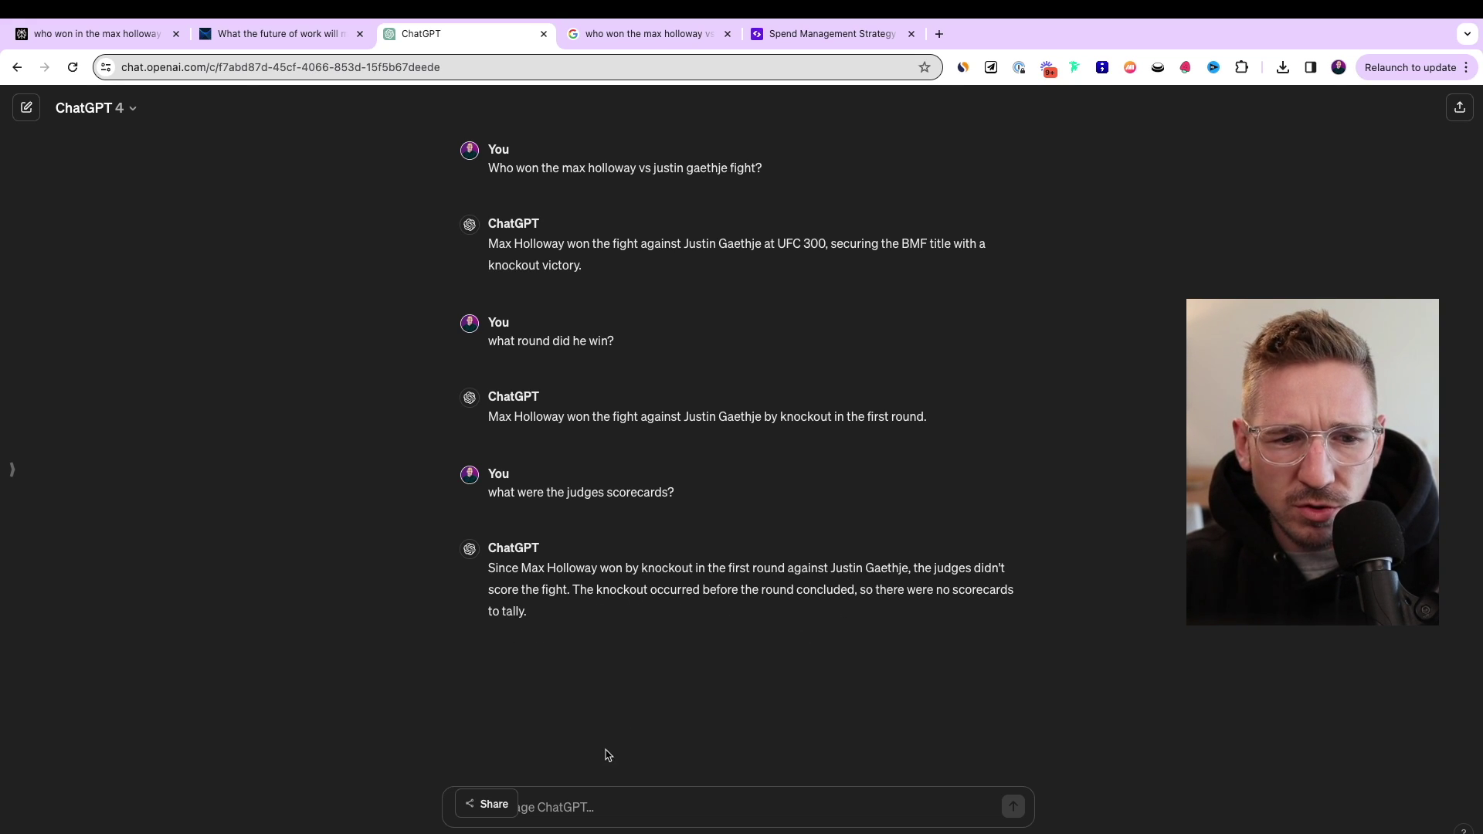
{"action": "left_click", "coordinate": [106, 44]}
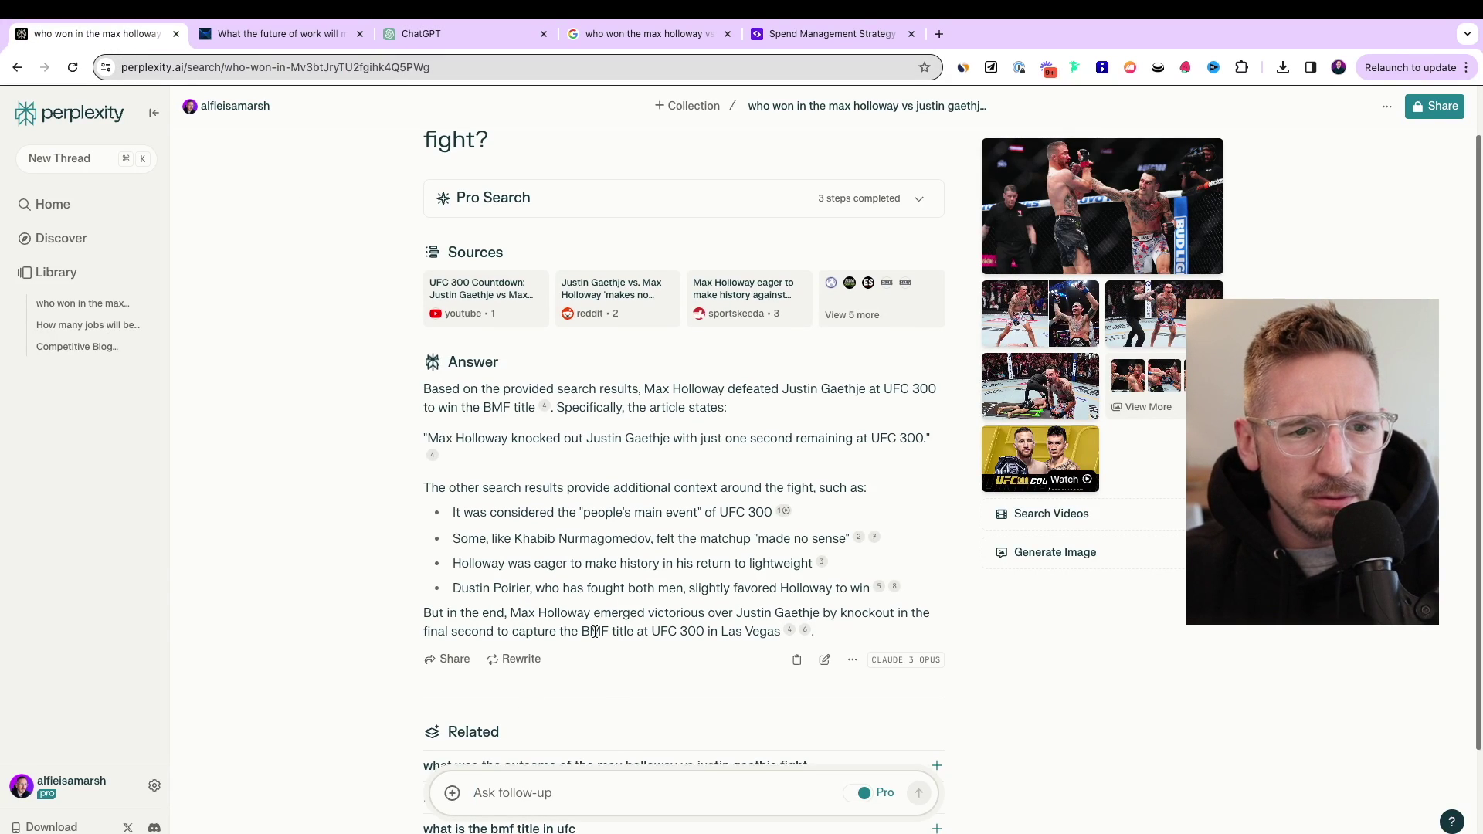
- Scroll through Perplexity's answer crediting Holloway's final-second knockout for the BMF title at UFC 300
{"action": "scroll", "coordinate": [594, 627], "scroll_direction": "down", "scroll_amount": 1}
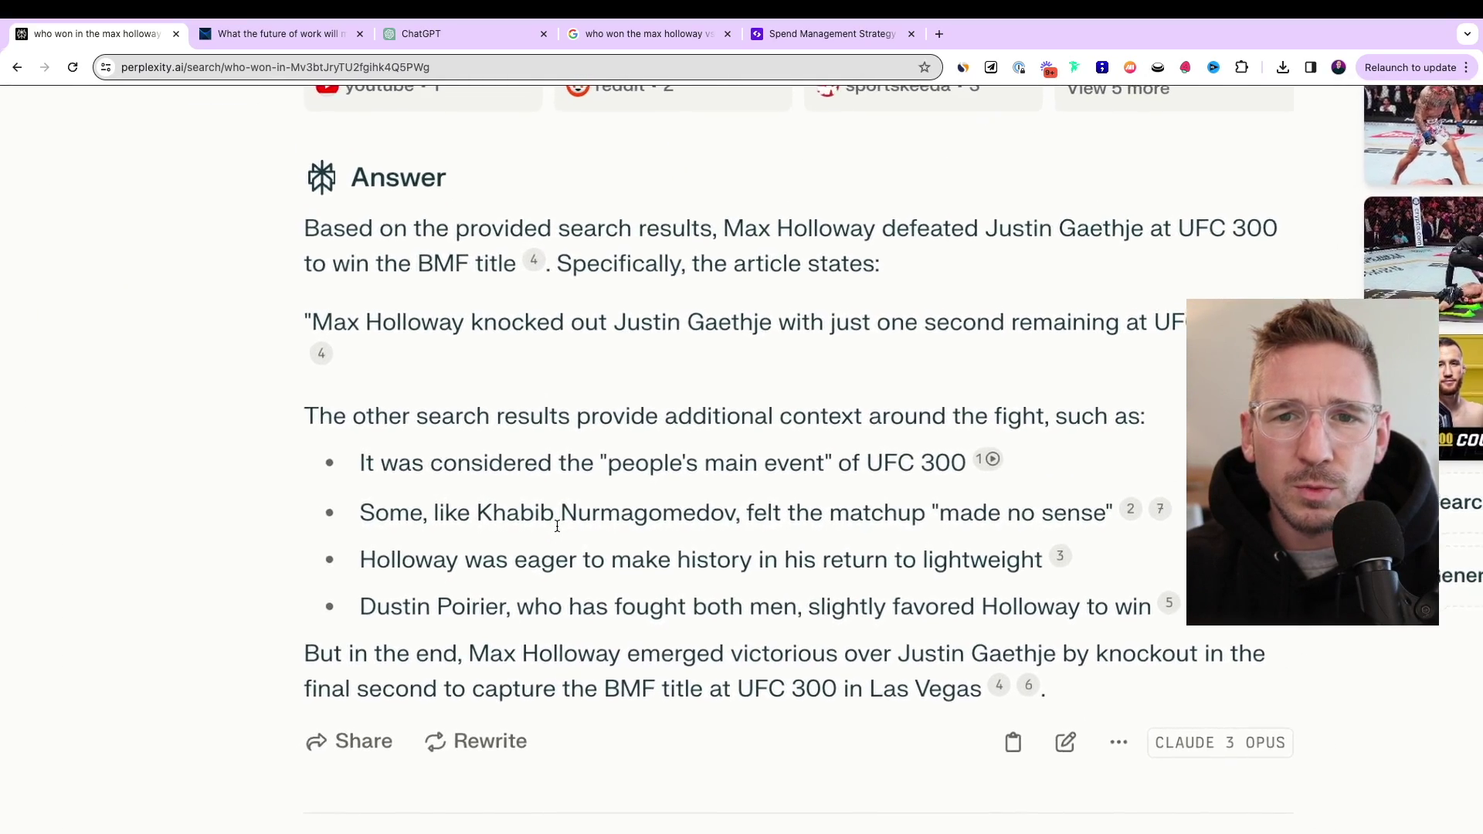
{"action": "scroll", "coordinate": [563, 514], "scroll_direction": "down", "scroll_amount": 3}
- Ask the follow-up 'what round did max holloway win in?' and compare the answer with ChatGPT's
{"action": "scroll", "coordinate": [746, 450], "scroll_direction": "down", "scroll_amount": 5}
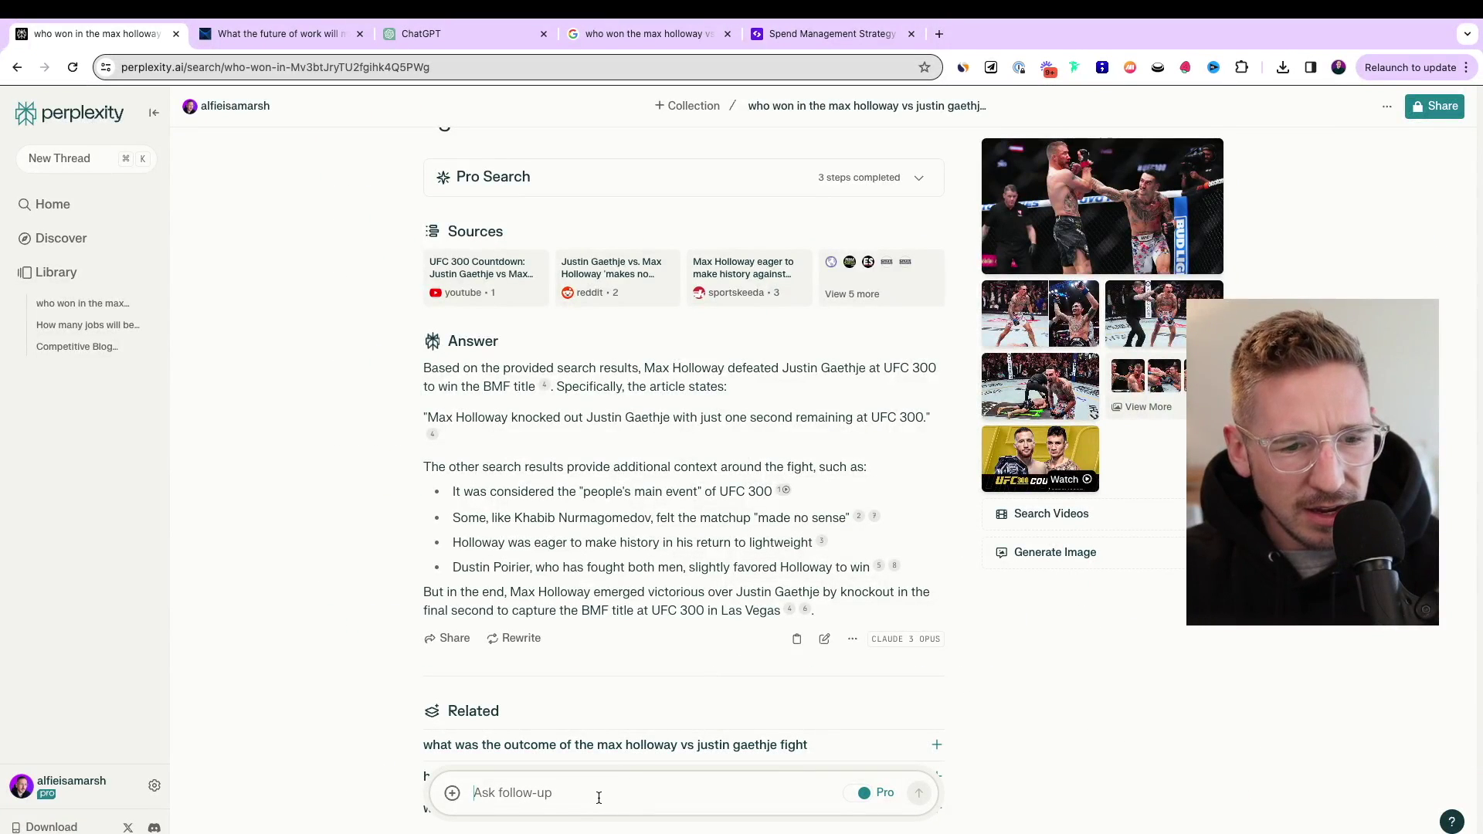
{"action": "type", "text": "what round d"}
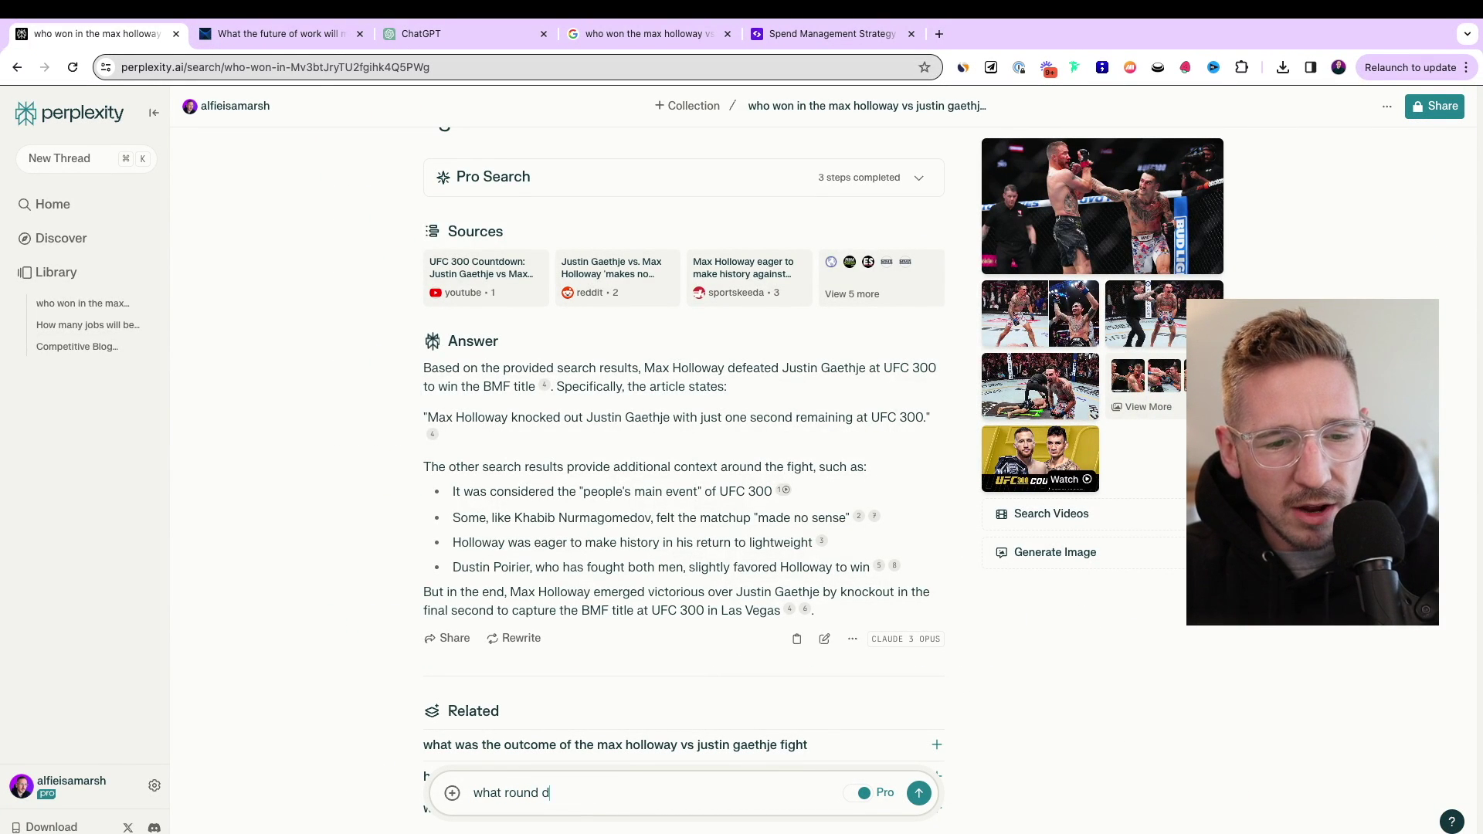
{"action": "type", "text": "id max holloway win"}
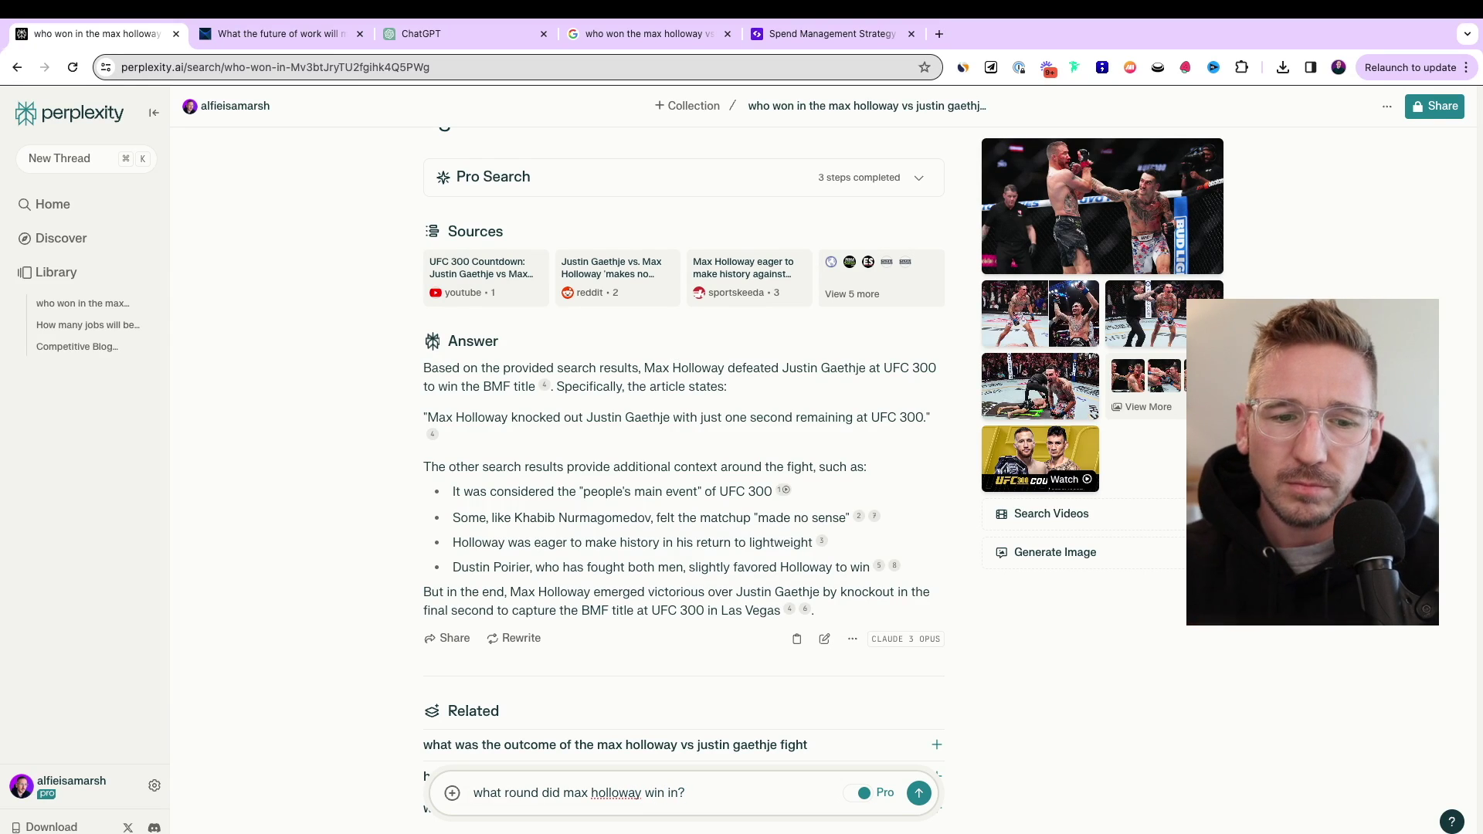
{"action": "type", "text": " in?"}
{"action": "left_click", "coordinate": [918, 792]}
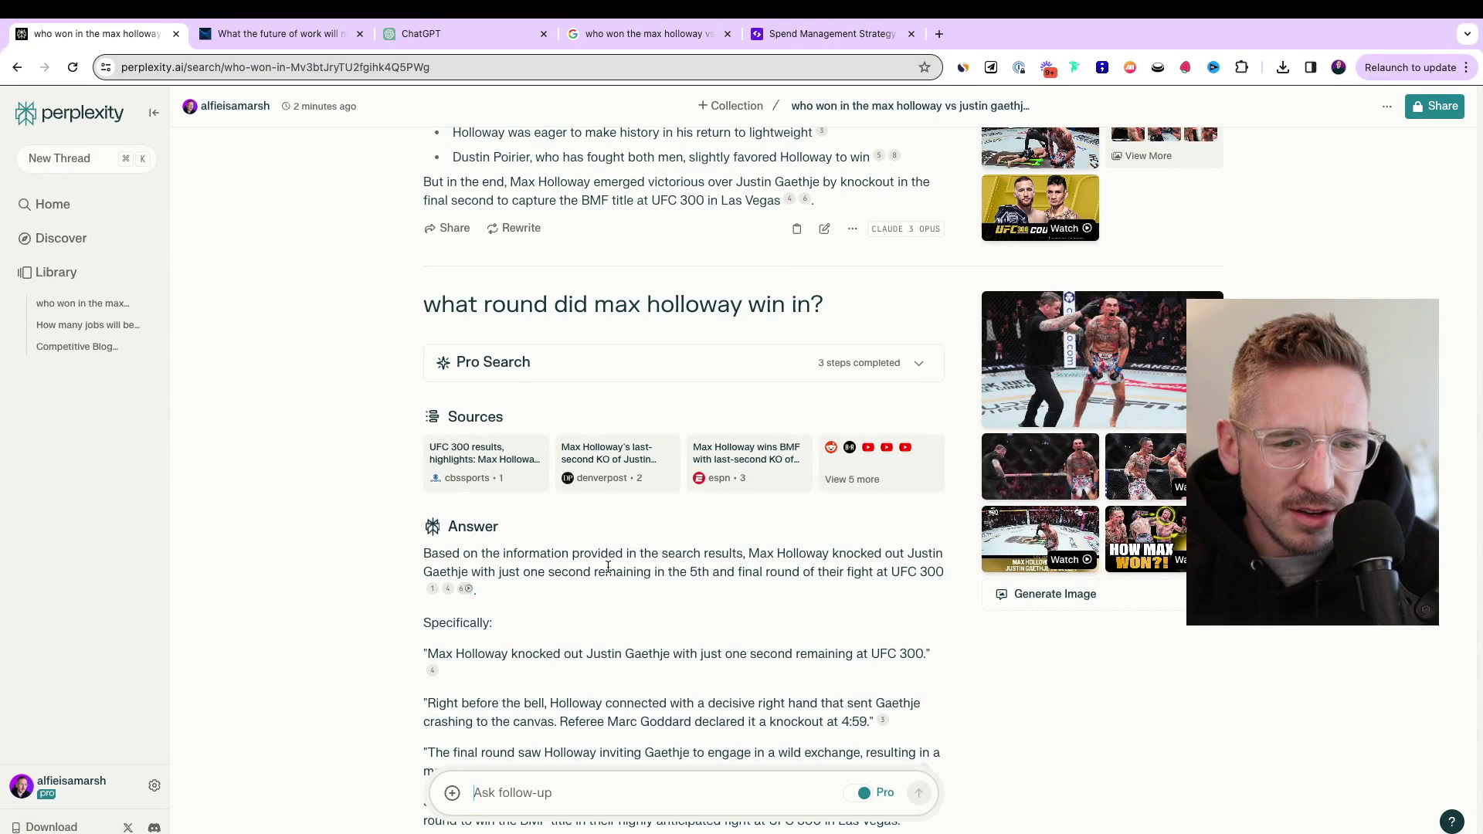
{"action": "scroll", "coordinate": [608, 567], "scroll_direction": "down", "scroll_amount": 3}
{"action": "scroll", "coordinate": [608, 566], "scroll_direction": "up", "scroll_amount": 5}
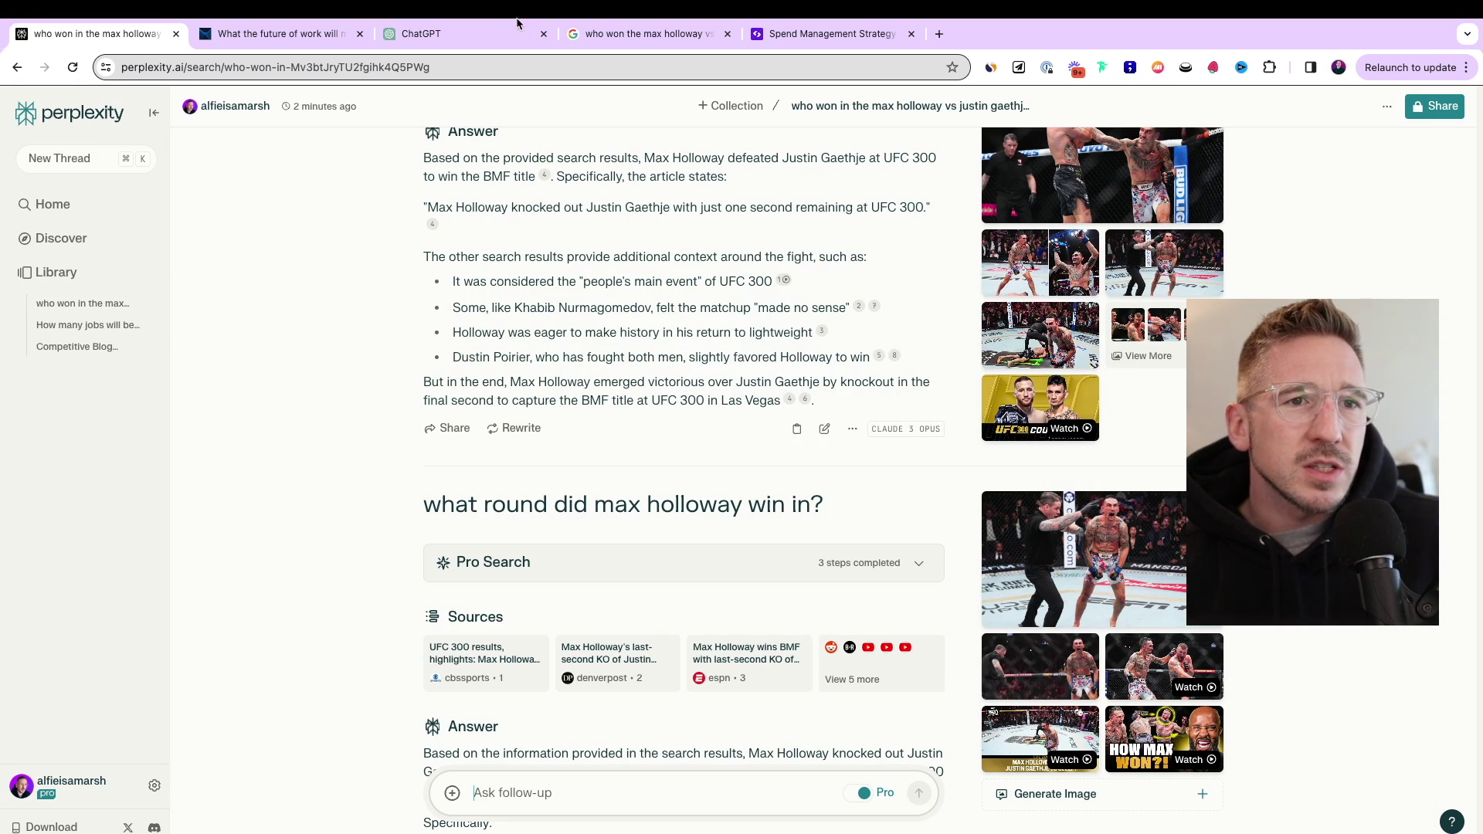
{"action": "left_click", "coordinate": [482, 30]}
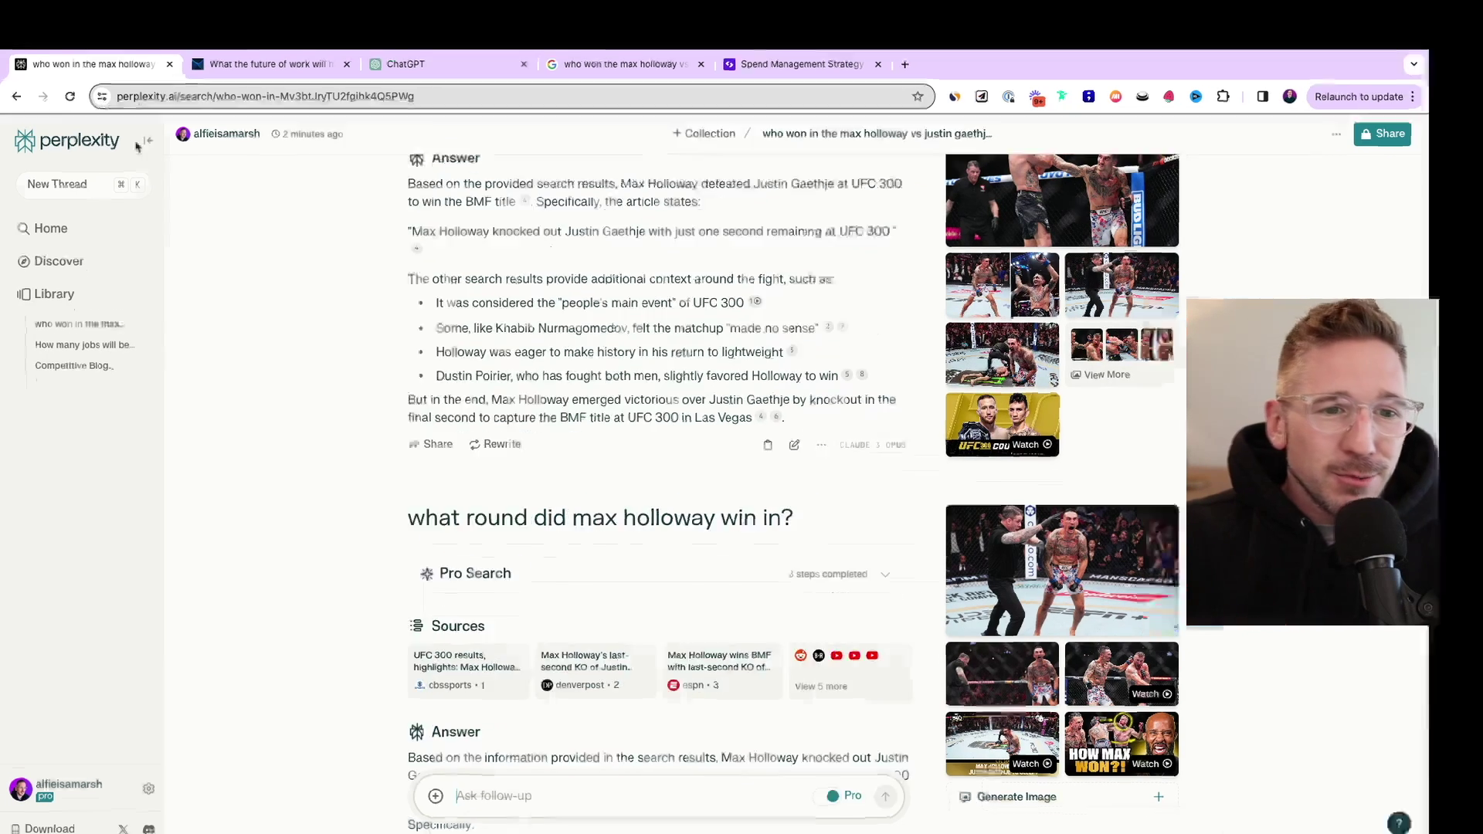
{"action": "left_click", "coordinate": [499, 442]}
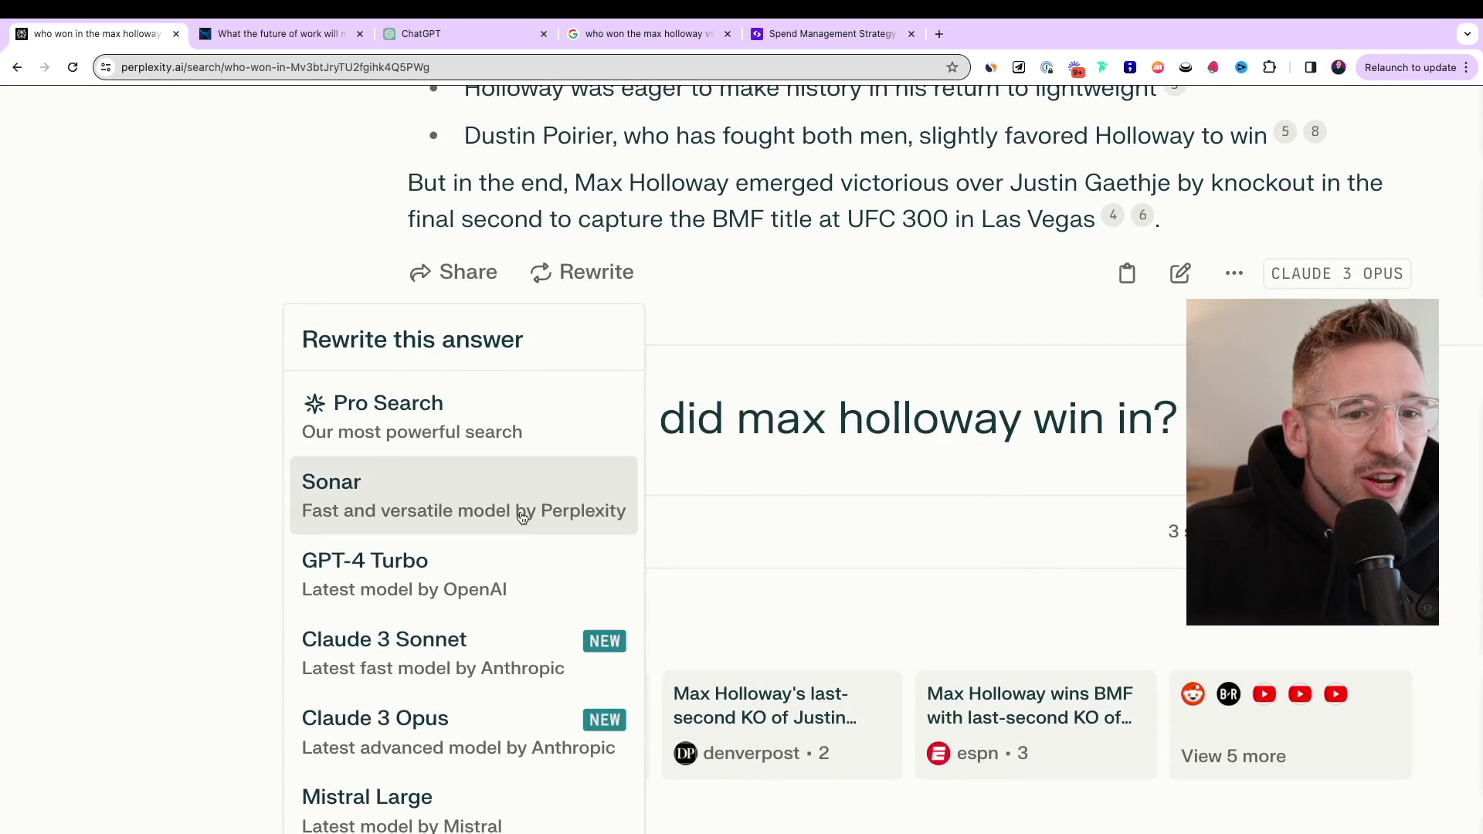
- Close the Rewrite model list without changing the answer and return to the ChatGPT conversation
{"action": "scroll", "coordinate": [522, 516], "scroll_direction": "down", "scroll_amount": 2}
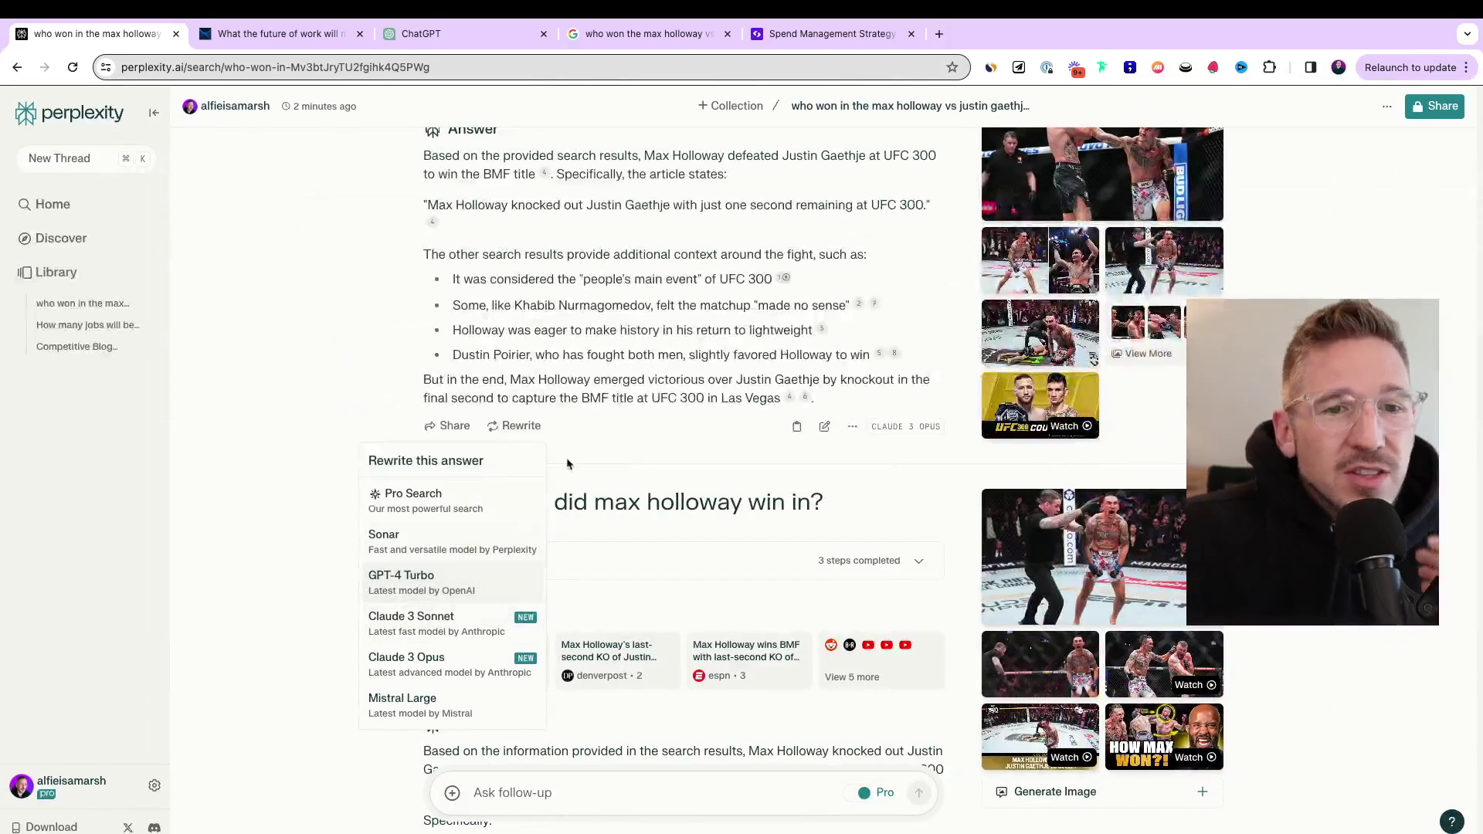
{"action": "left_click", "coordinate": [642, 432]}
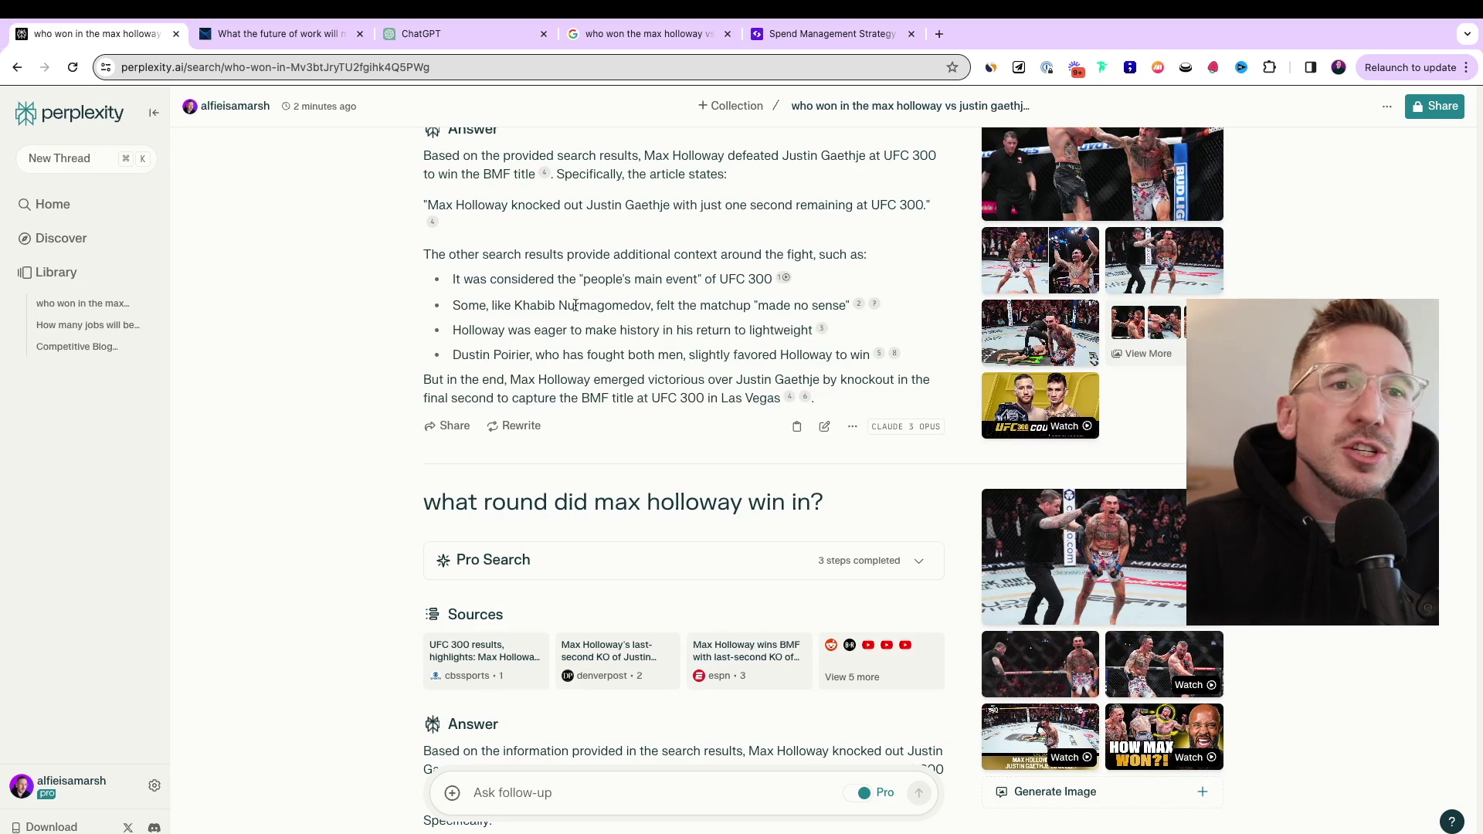
{"action": "left_click", "coordinate": [468, 39]}
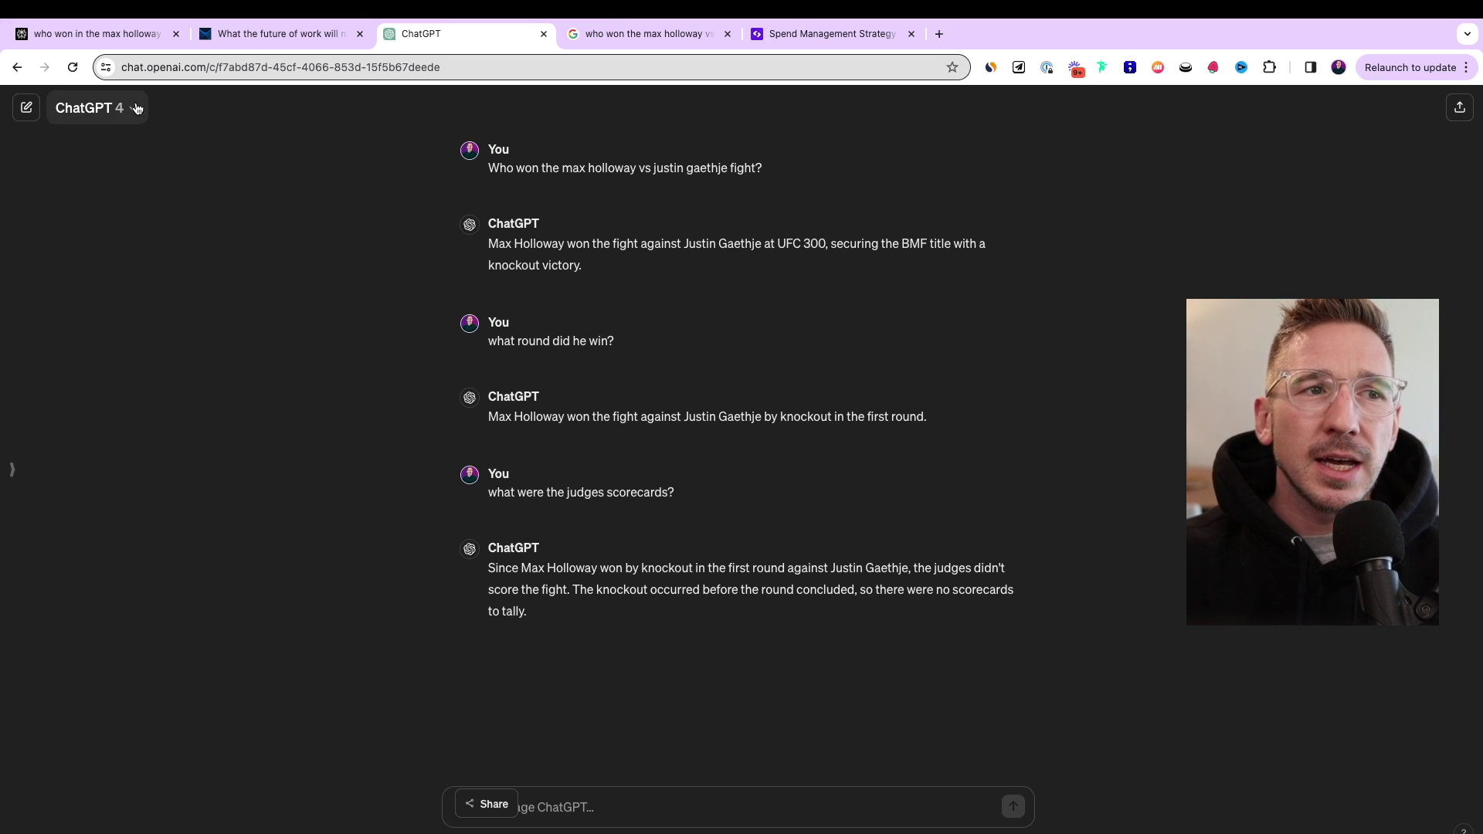
- Go back to the Perplexity Holloway fight thread, then return to the empty home page
{"action": "left_click", "coordinate": [91, 39]}
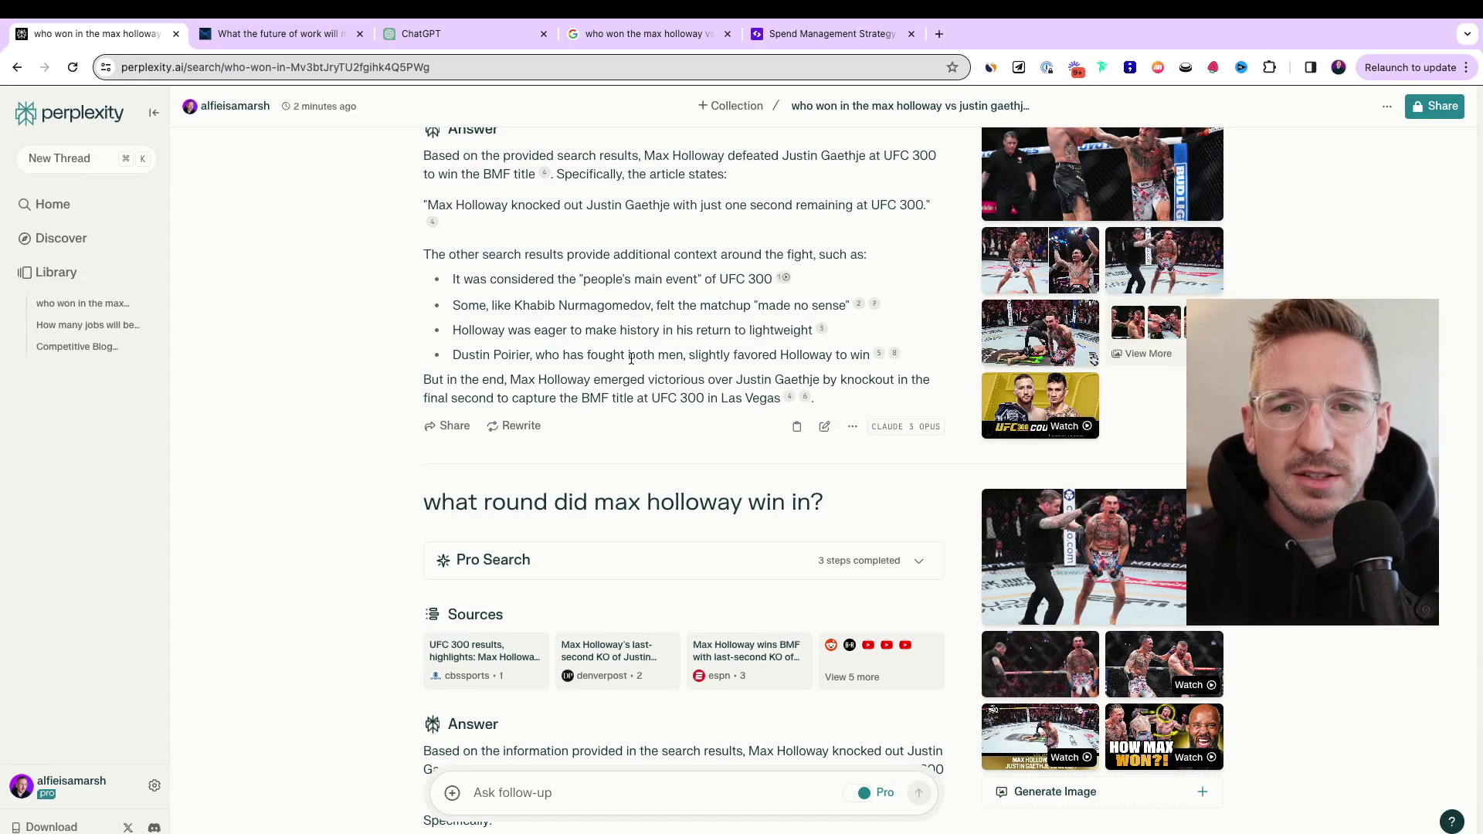
{"action": "scroll", "coordinate": [632, 359], "scroll_direction": "up", "scroll_amount": 4}
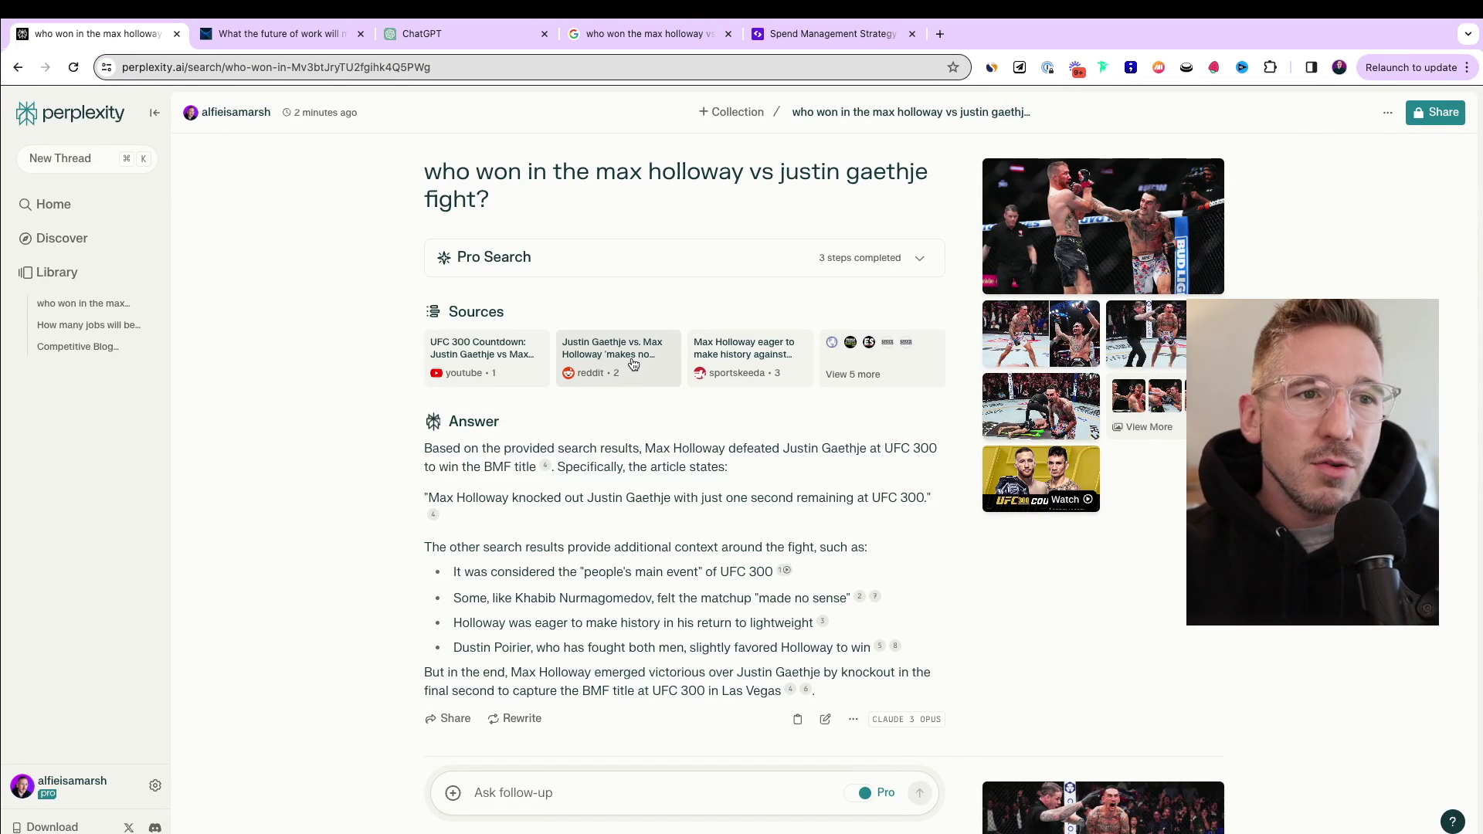
{"action": "scroll", "coordinate": [634, 363], "scroll_direction": "down", "scroll_amount": 1}
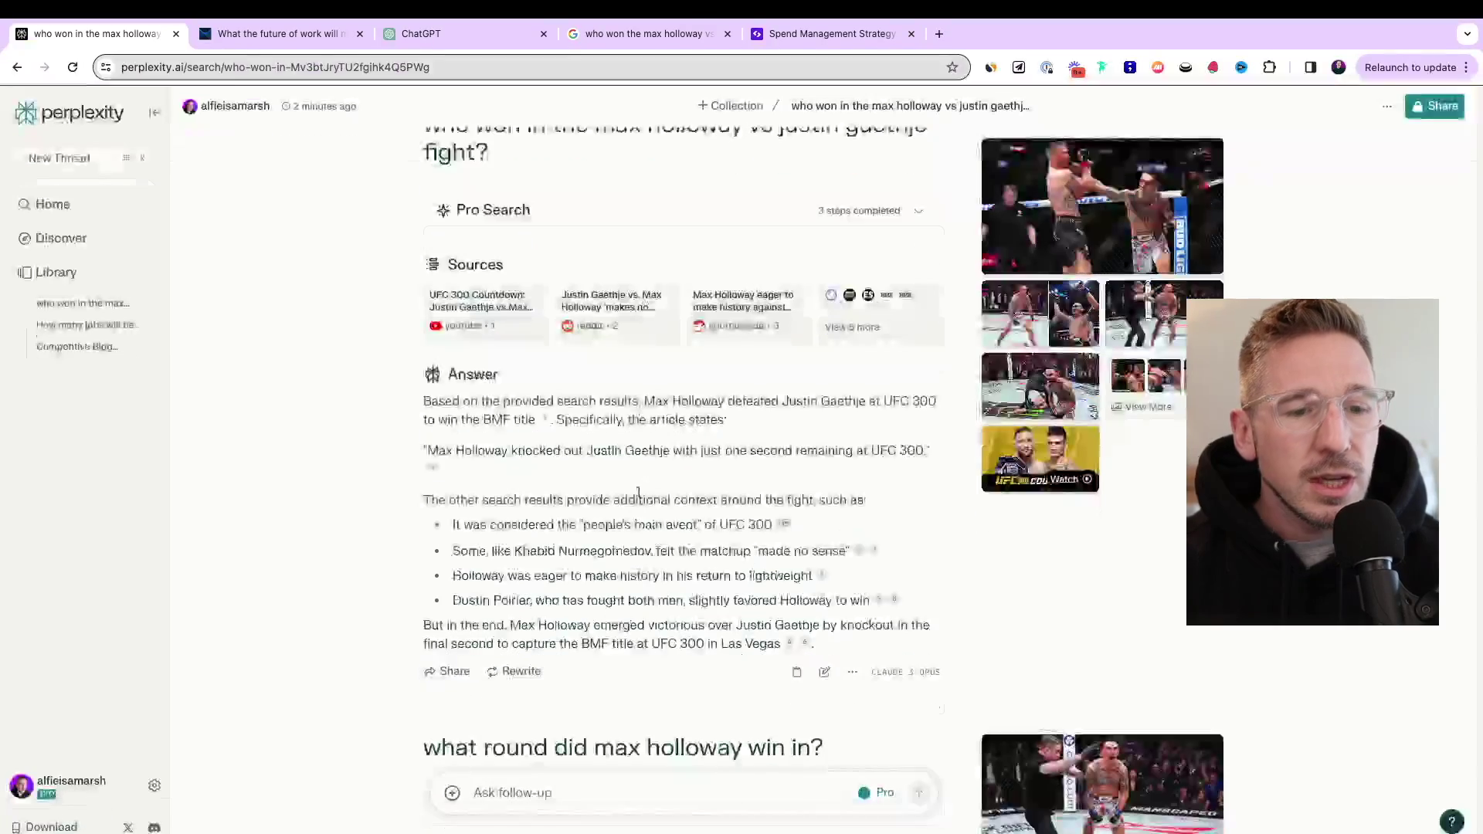
{"action": "left_click", "coordinate": [108, 157]}
{"action": "left_click", "coordinate": [180, 193]}
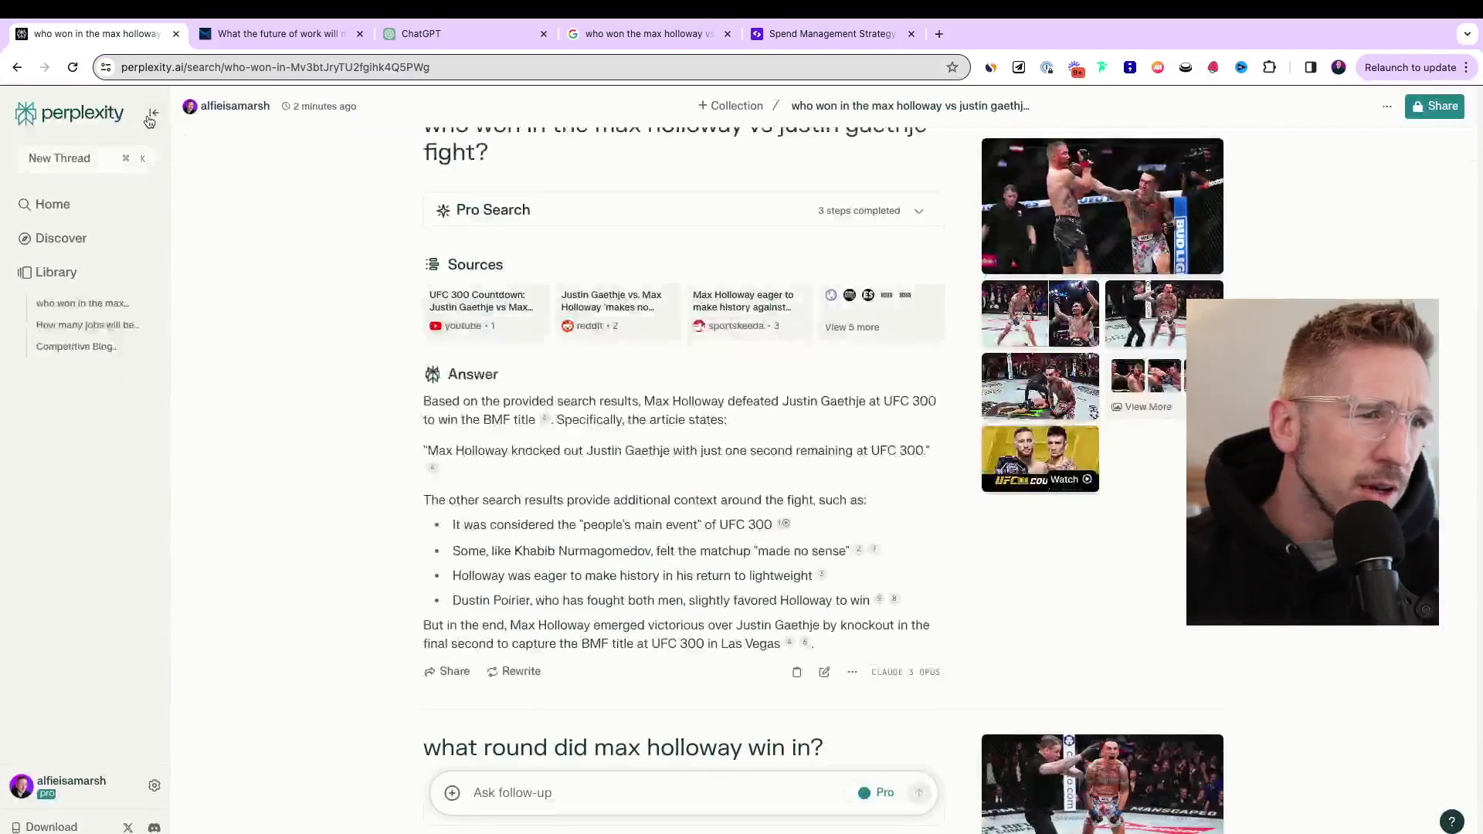
{"action": "left_click", "coordinate": [56, 204]}
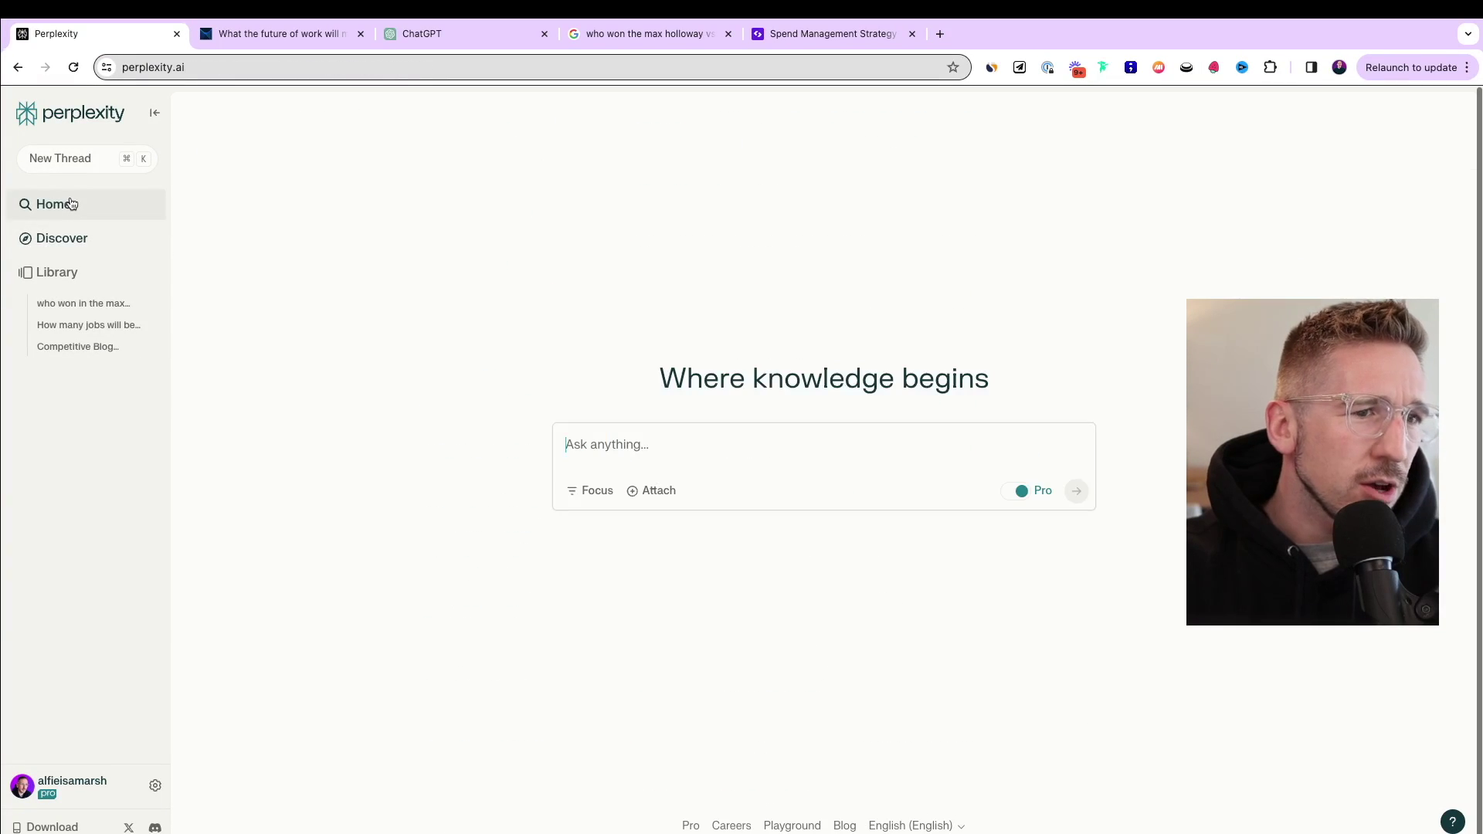
- Limit the search focus to Reddit discussions
{"action": "left_click", "coordinate": [588, 493]}
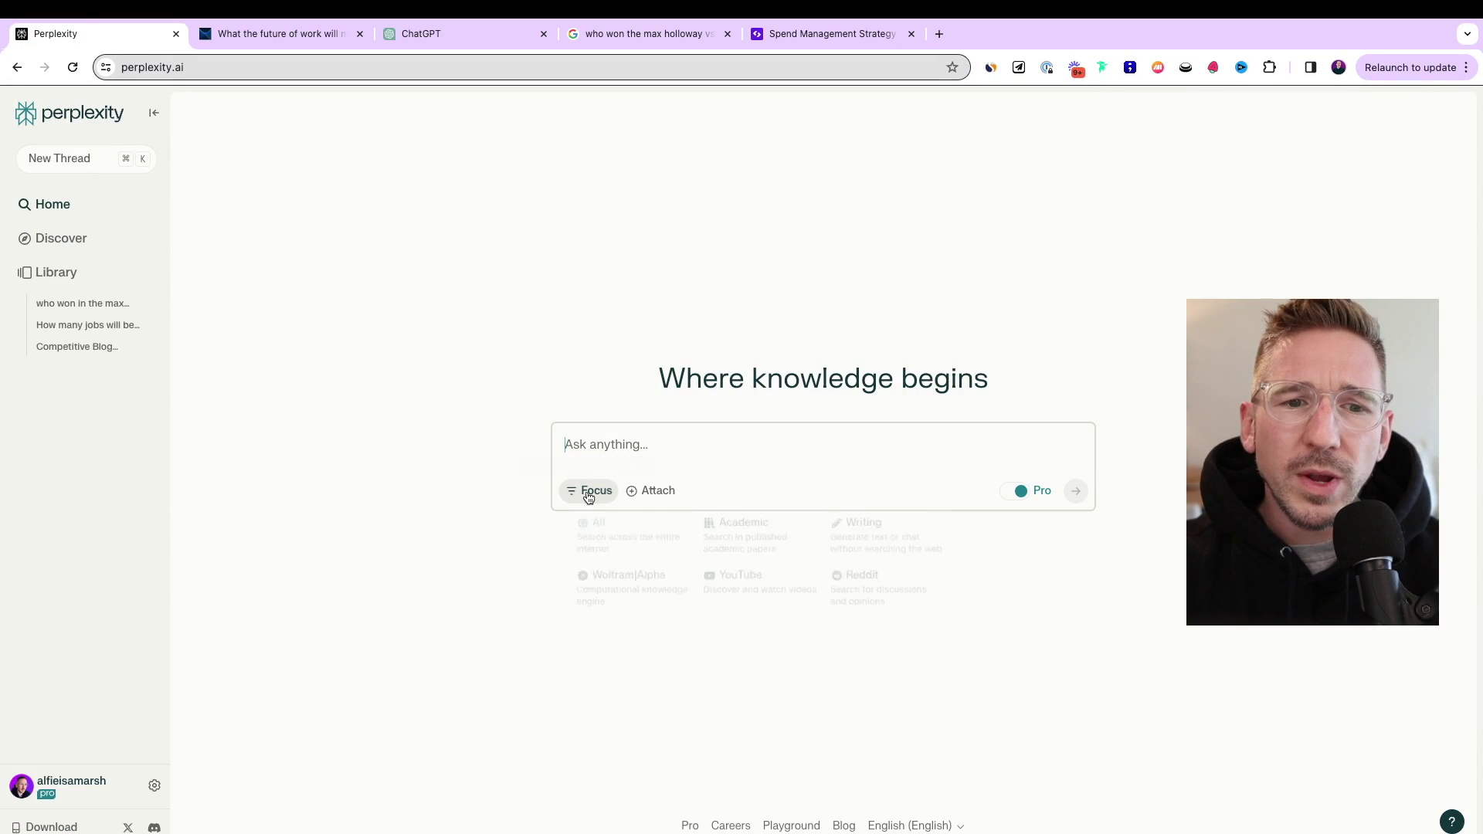
{"action": "left_click", "coordinate": [641, 496]}
{"action": "left_click", "coordinate": [1140, 694]}
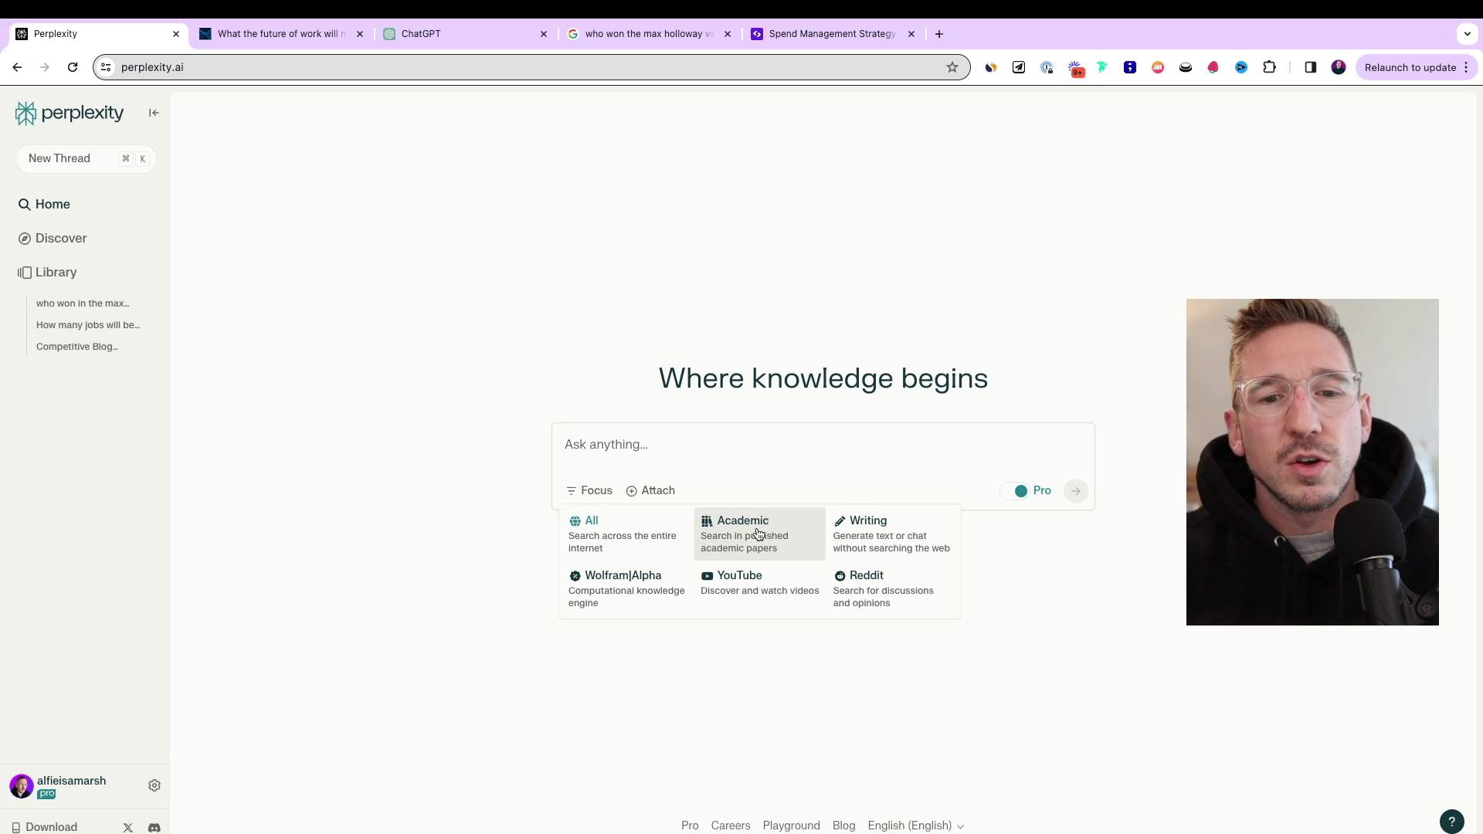
{"action": "left_click", "coordinate": [882, 592]}
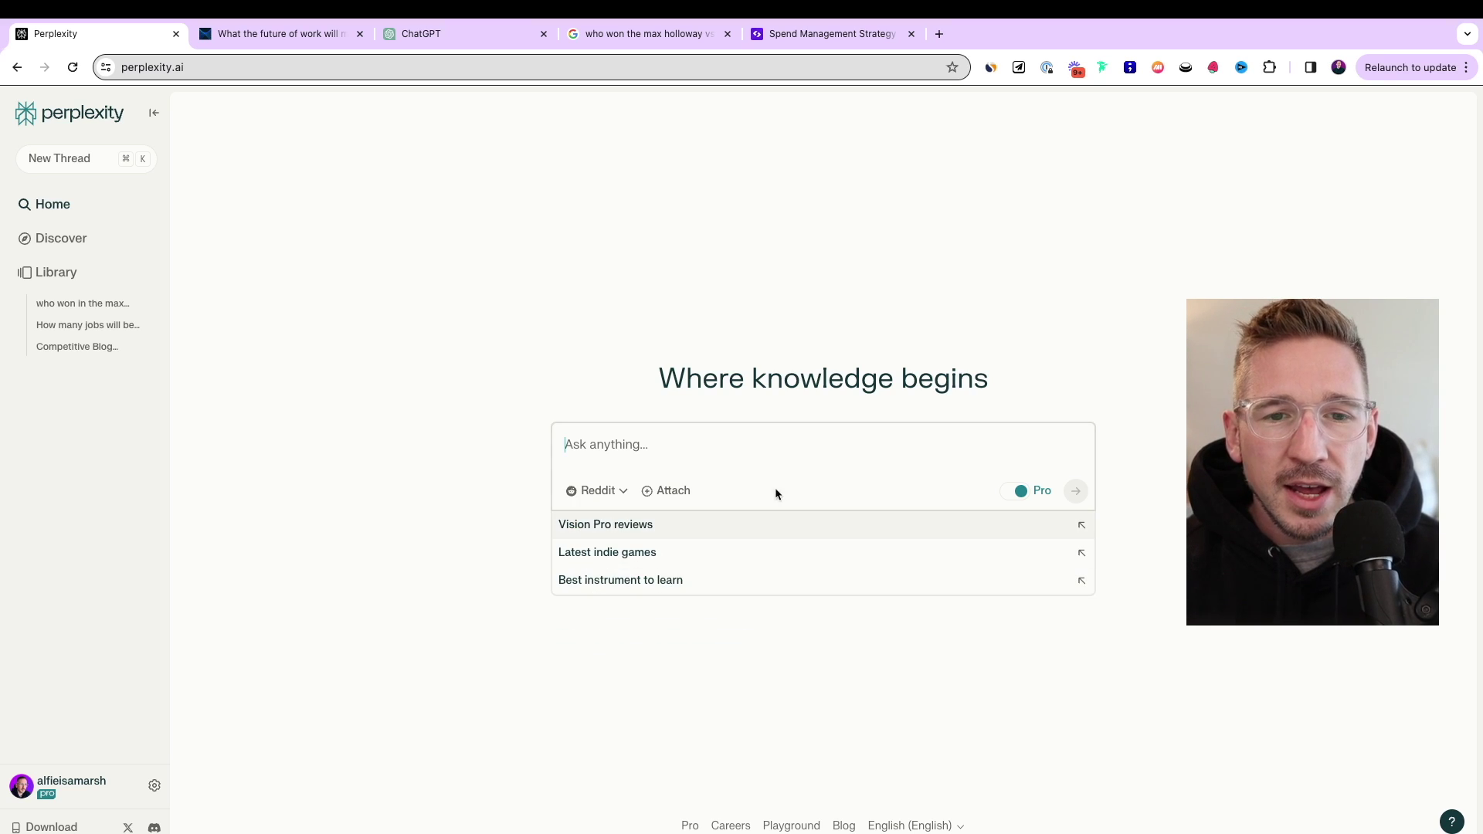
- Ask 'What are the top AI tools for marketers in 2024?' as a Pro Search
{"action": "left_click", "coordinate": [749, 434]}
{"action": "type", "text": "What"}
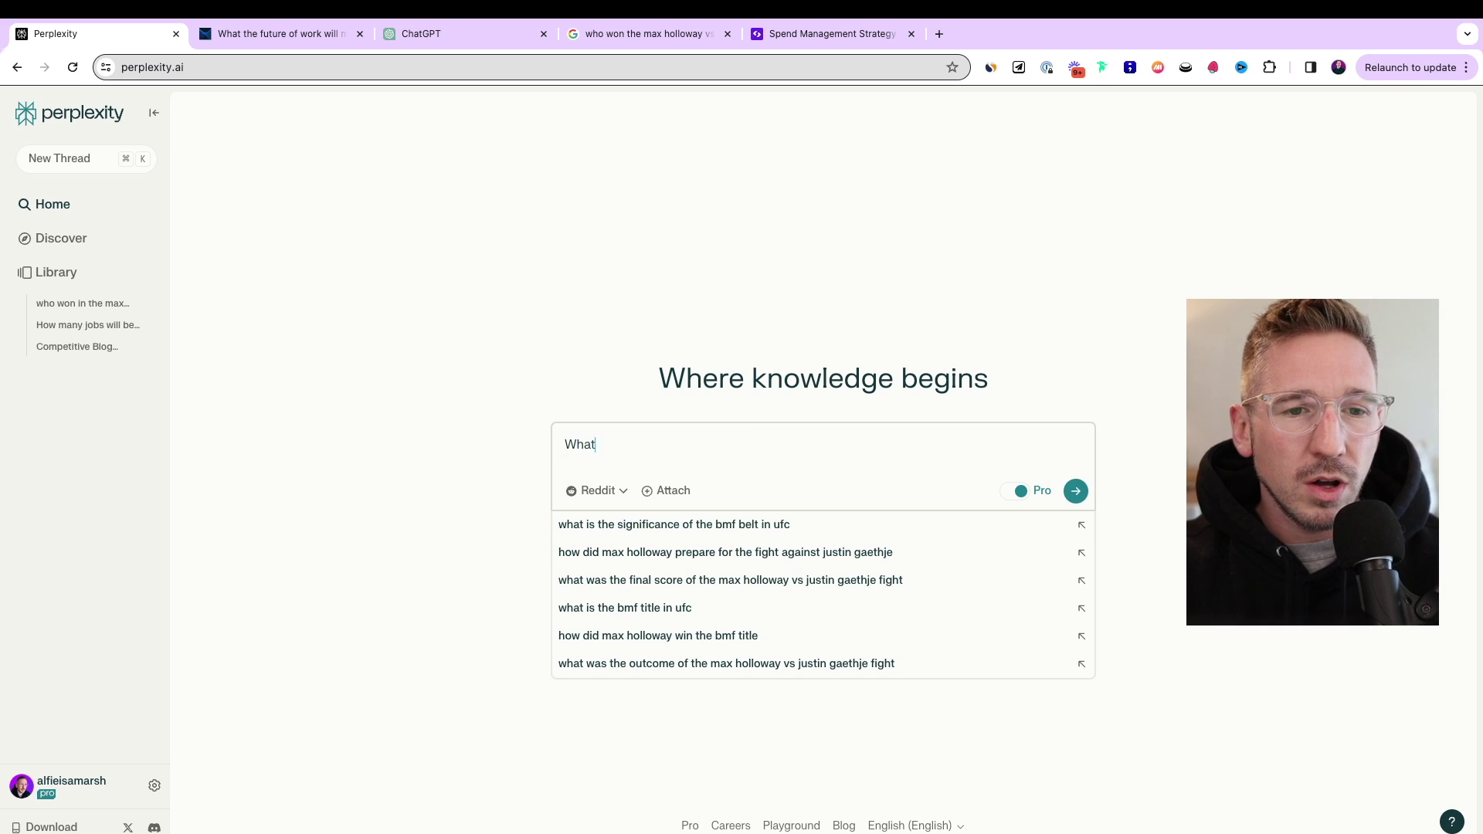
{"action": "type", "text": " are the top tools for marketers"}
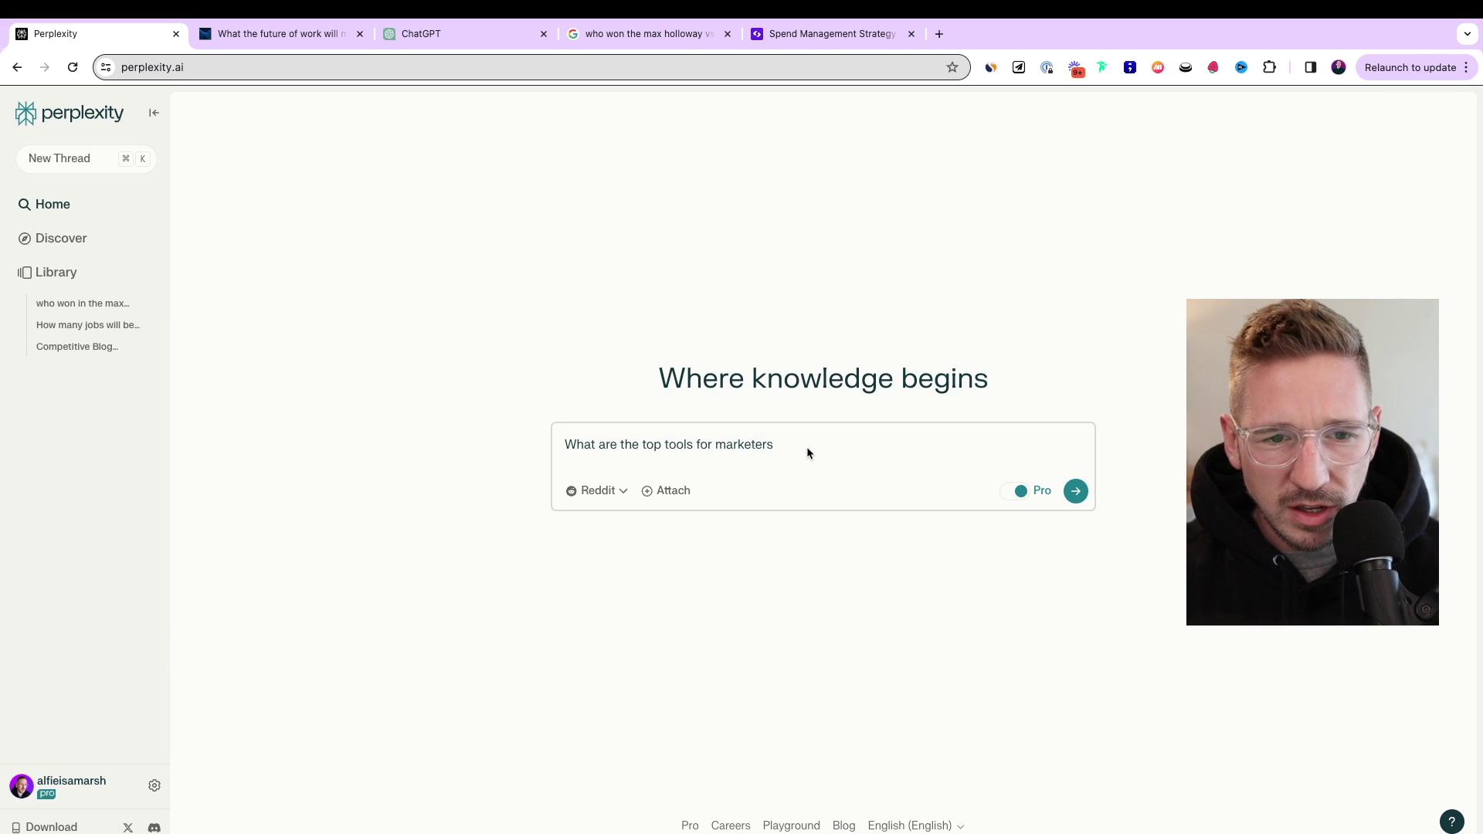
{"action": "left_click", "coordinate": [662, 447]}
{"action": "type", "text": "AI"}
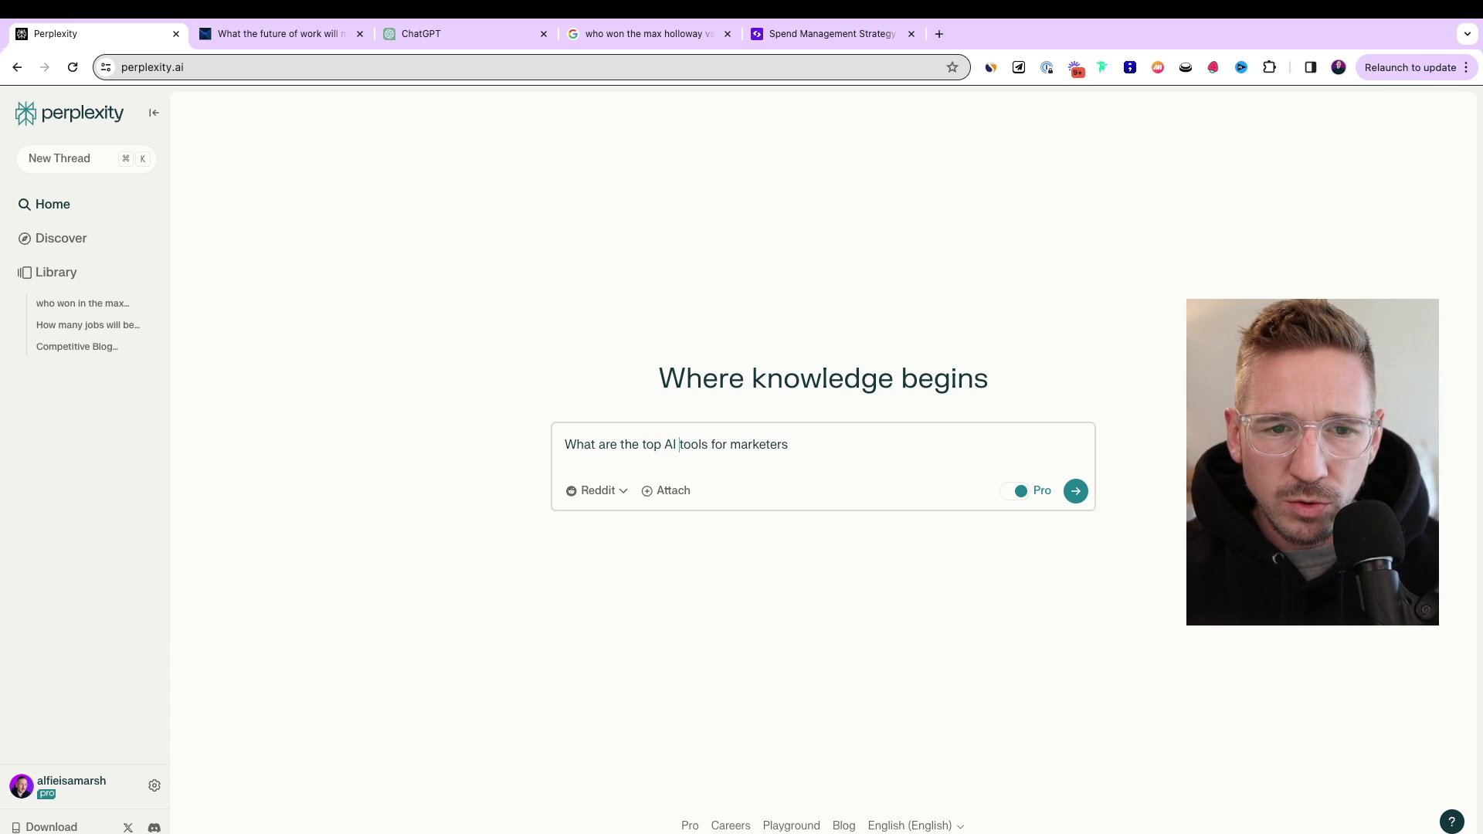
{"action": "left_click", "coordinate": [822, 439]}
{"action": "type", "text": "in 2024?"}
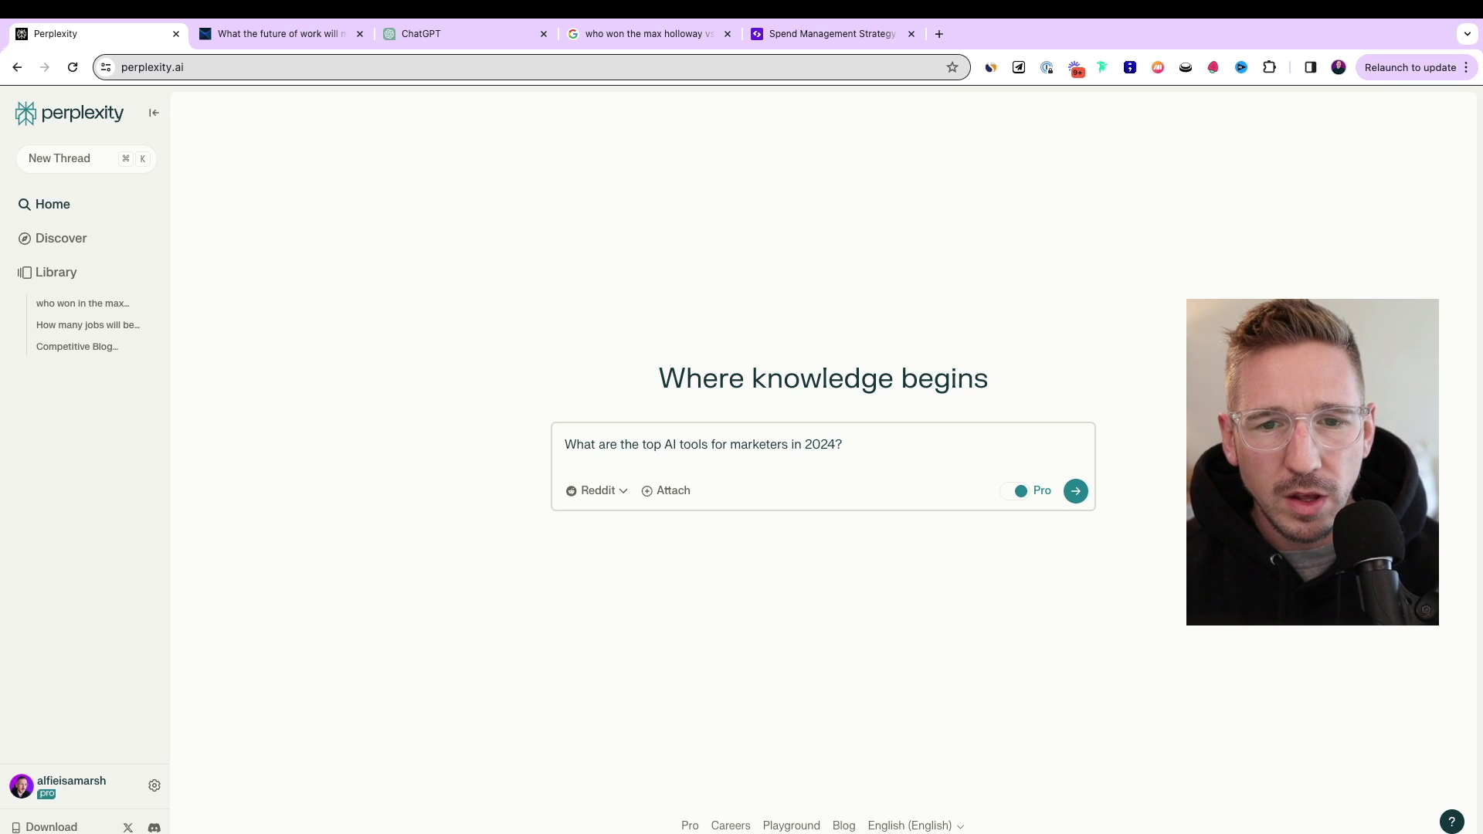
{"action": "key", "text": "Return"}
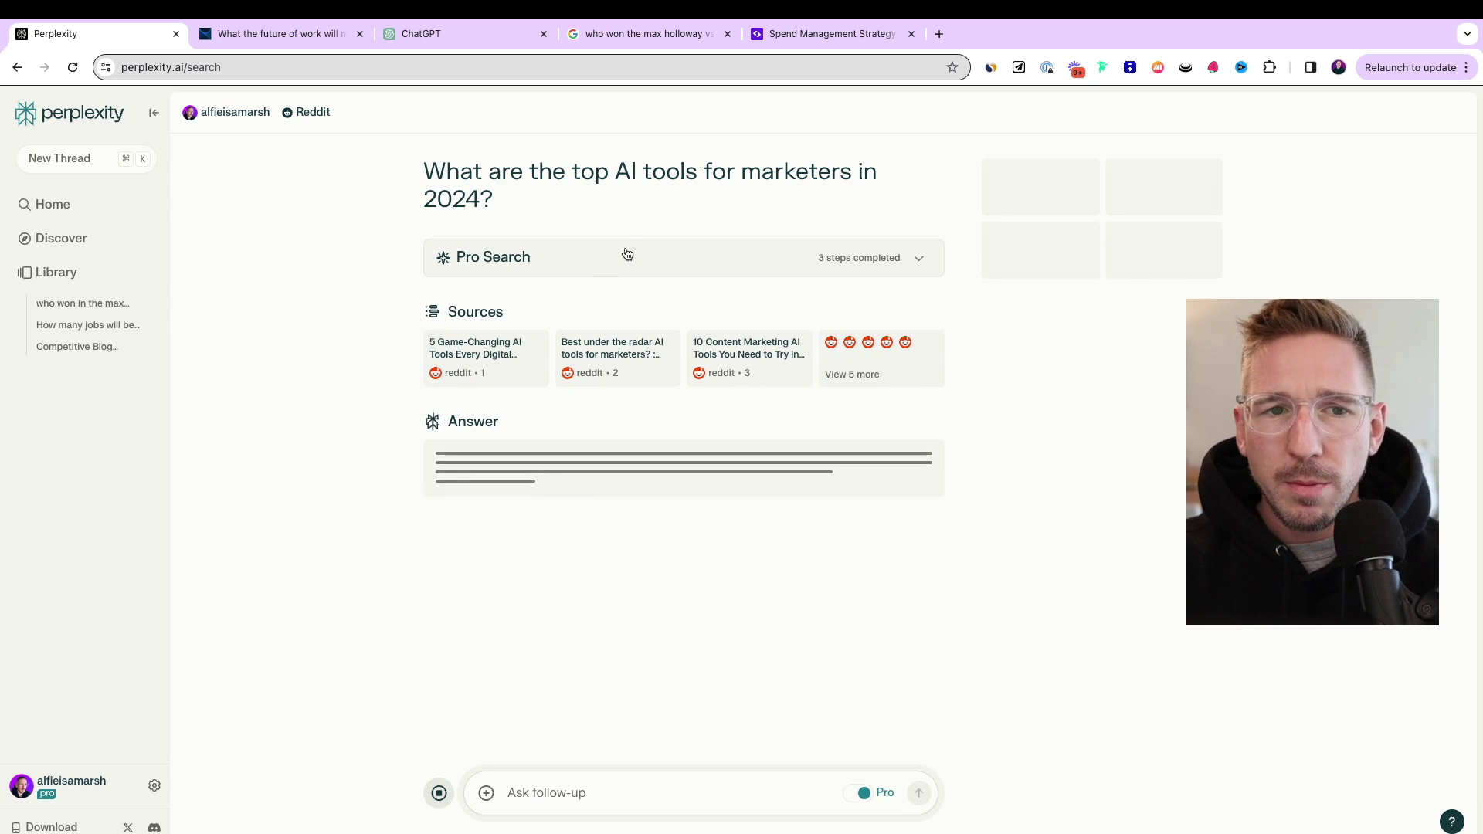
- Expand the Pro Search steps and inspect the full list of 8 Reddit sources
{"action": "left_click", "coordinate": [628, 251]}
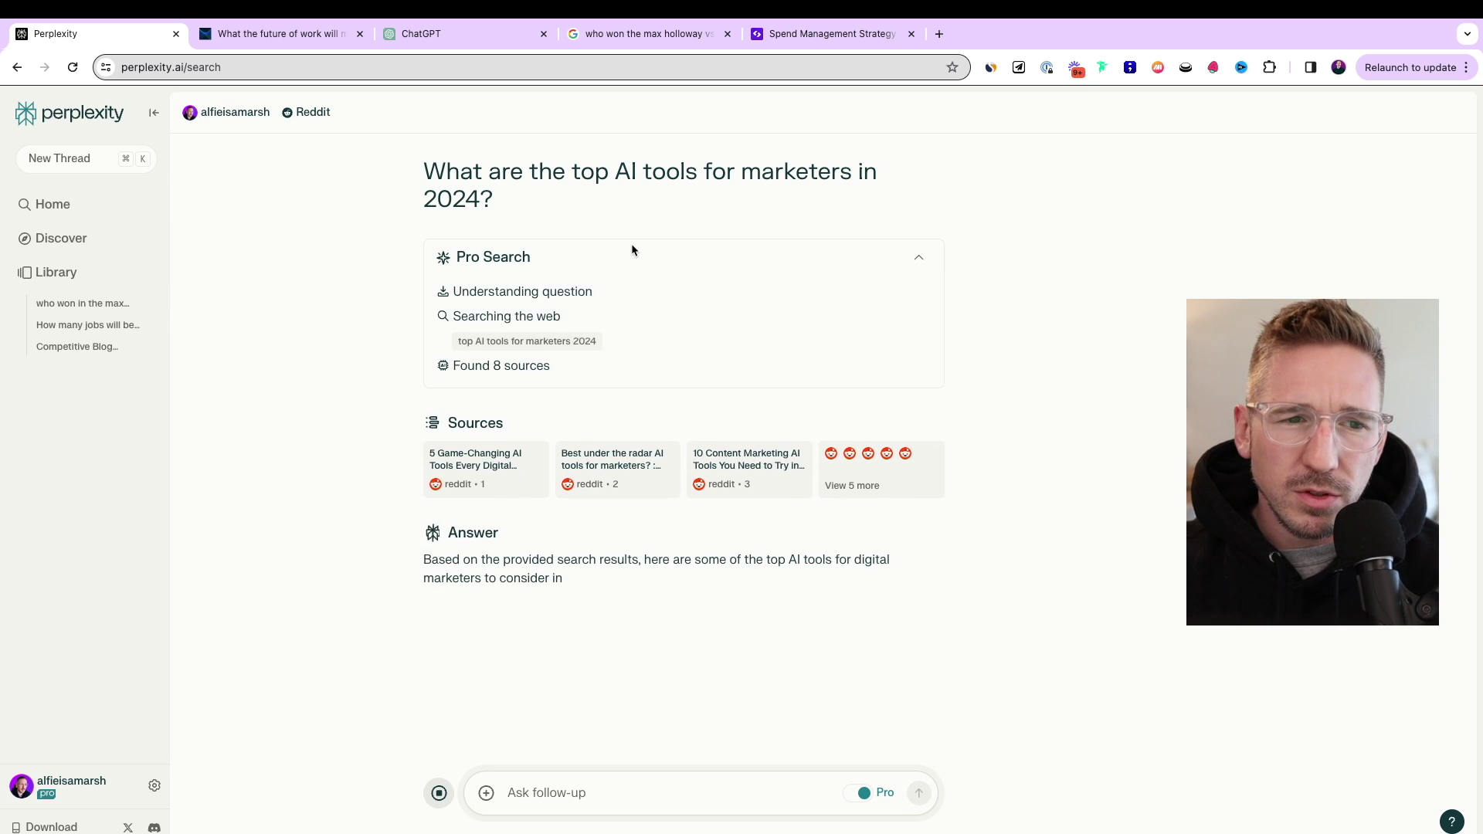
{"action": "scroll", "coordinate": [509, 345], "scroll_direction": "up", "scroll_amount": 5}
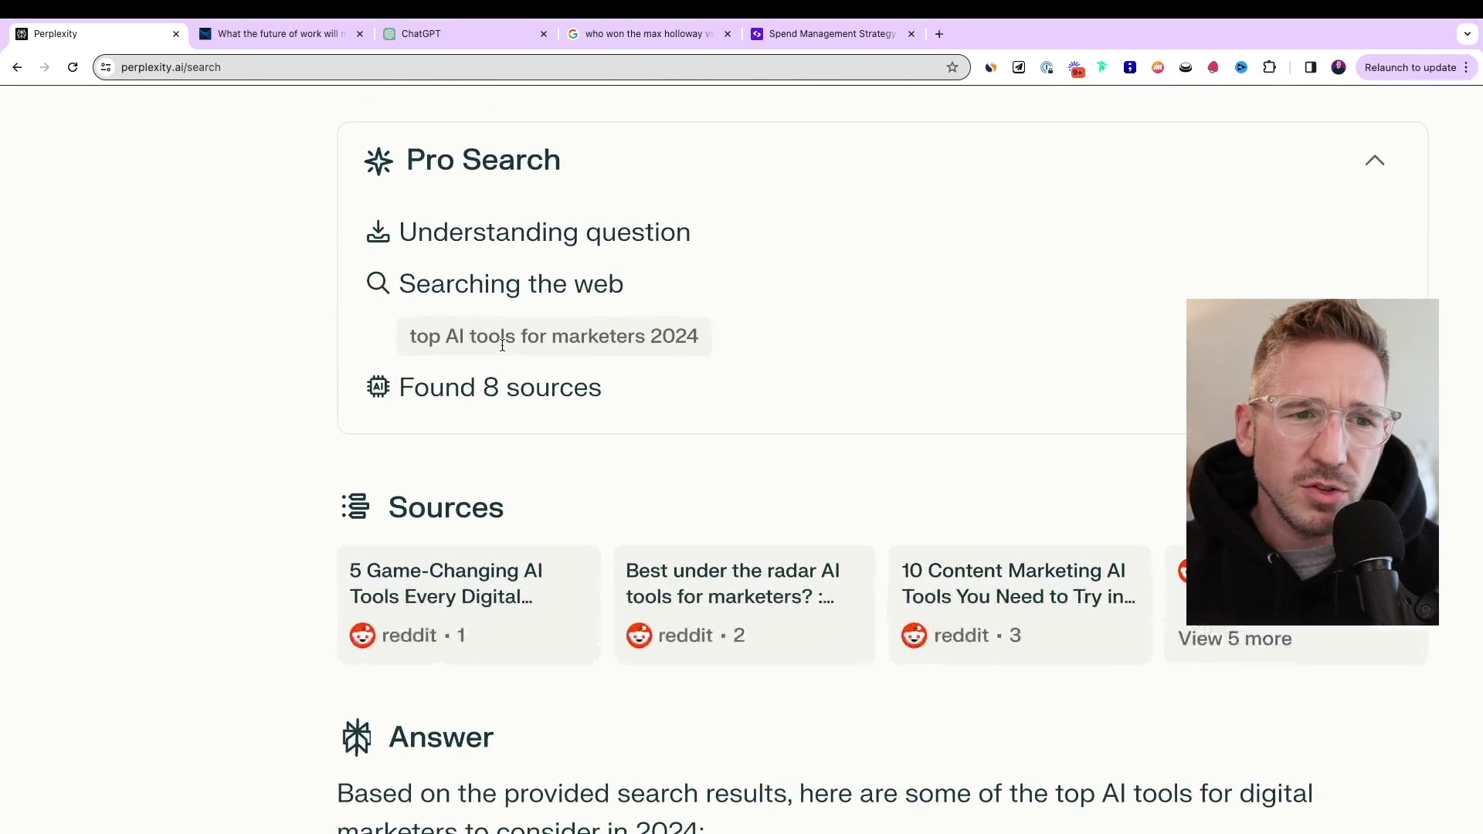
{"action": "scroll", "coordinate": [501, 346], "scroll_direction": "down", "scroll_amount": 5}
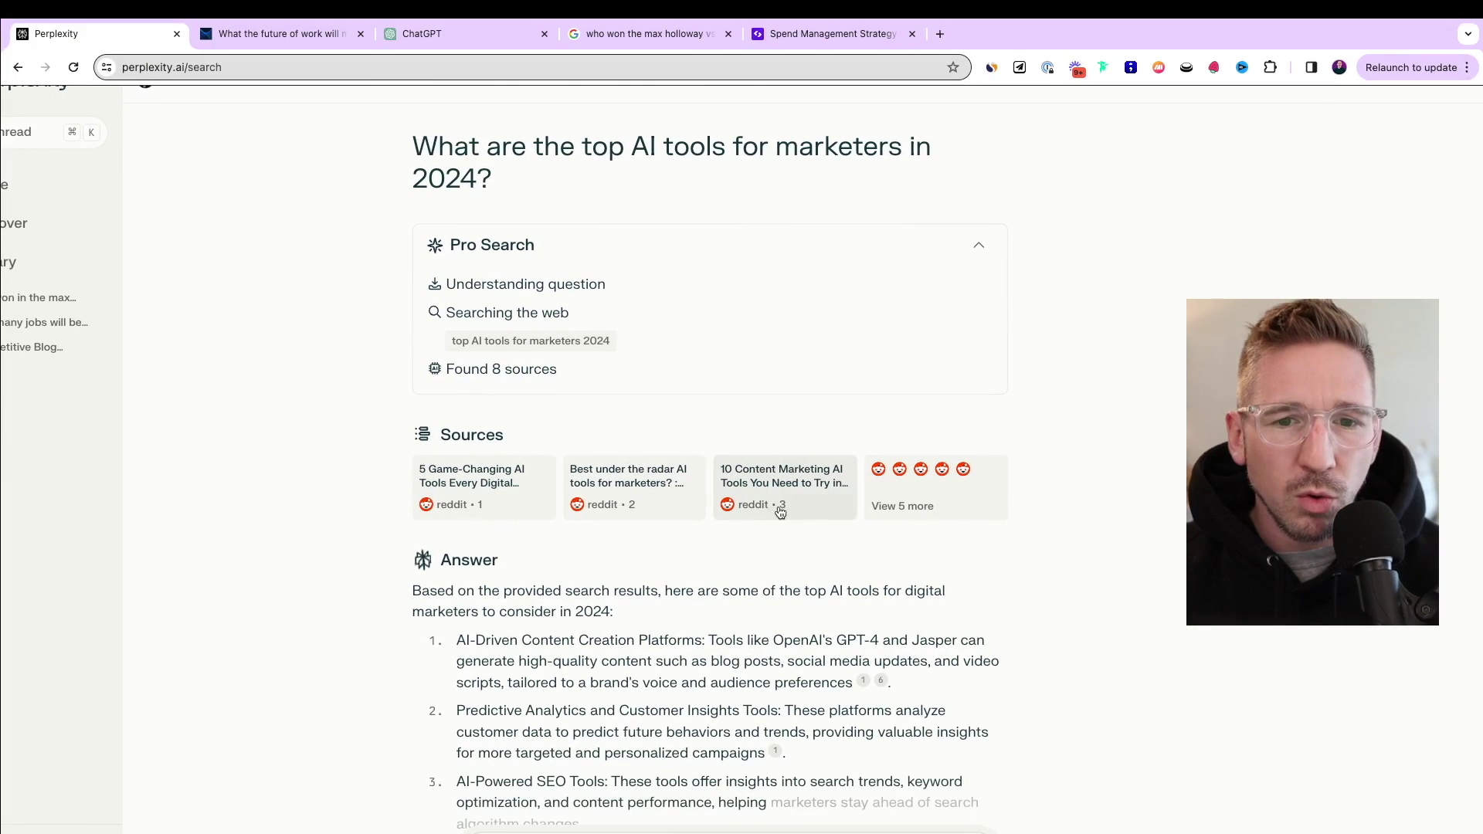
{"action": "left_click", "coordinate": [910, 506]}
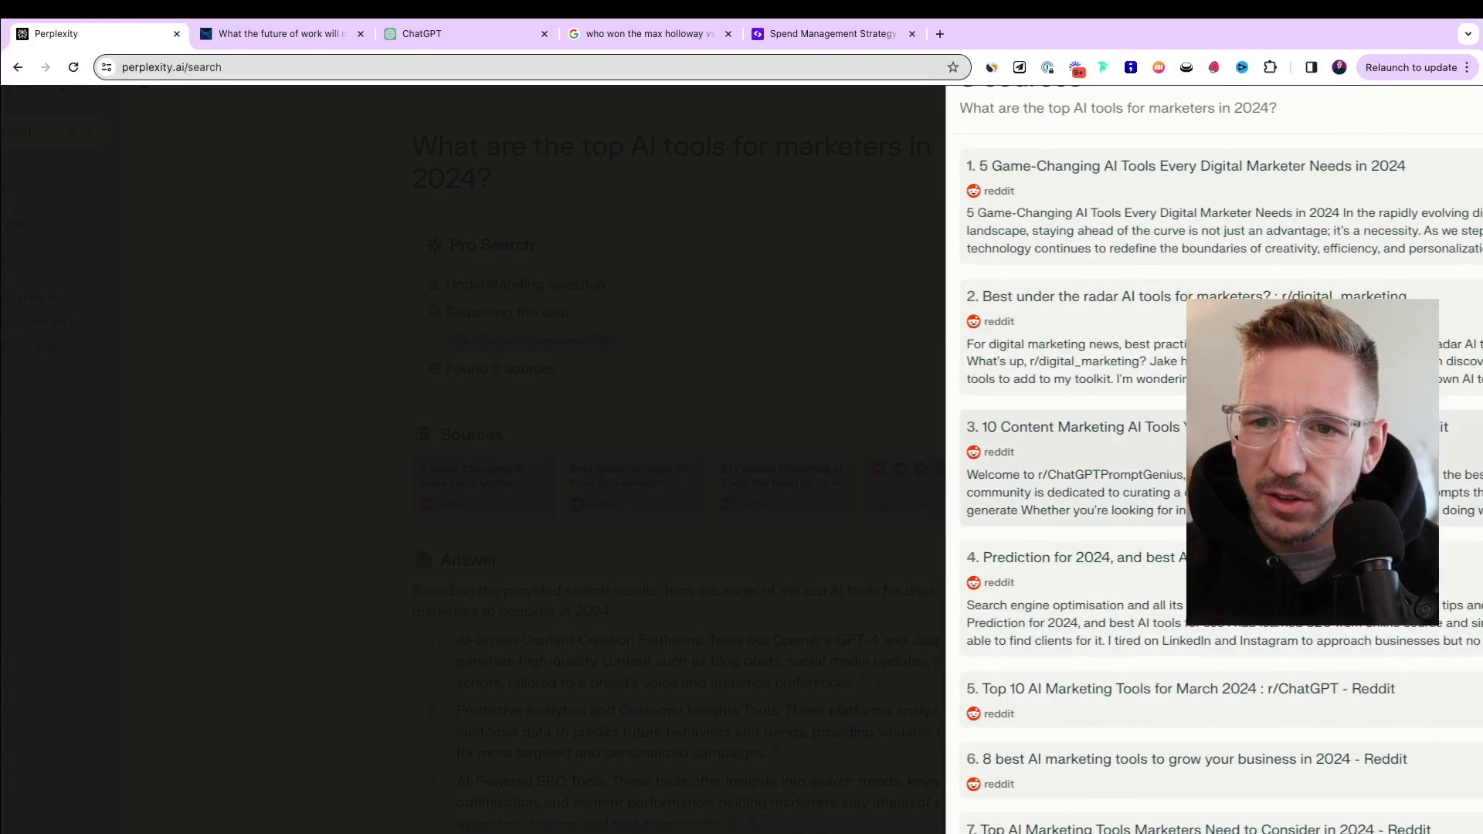
{"action": "scroll", "coordinate": [910, 514], "scroll_direction": "down", "scroll_amount": 1}
{"action": "left_click", "coordinate": [788, 527]}
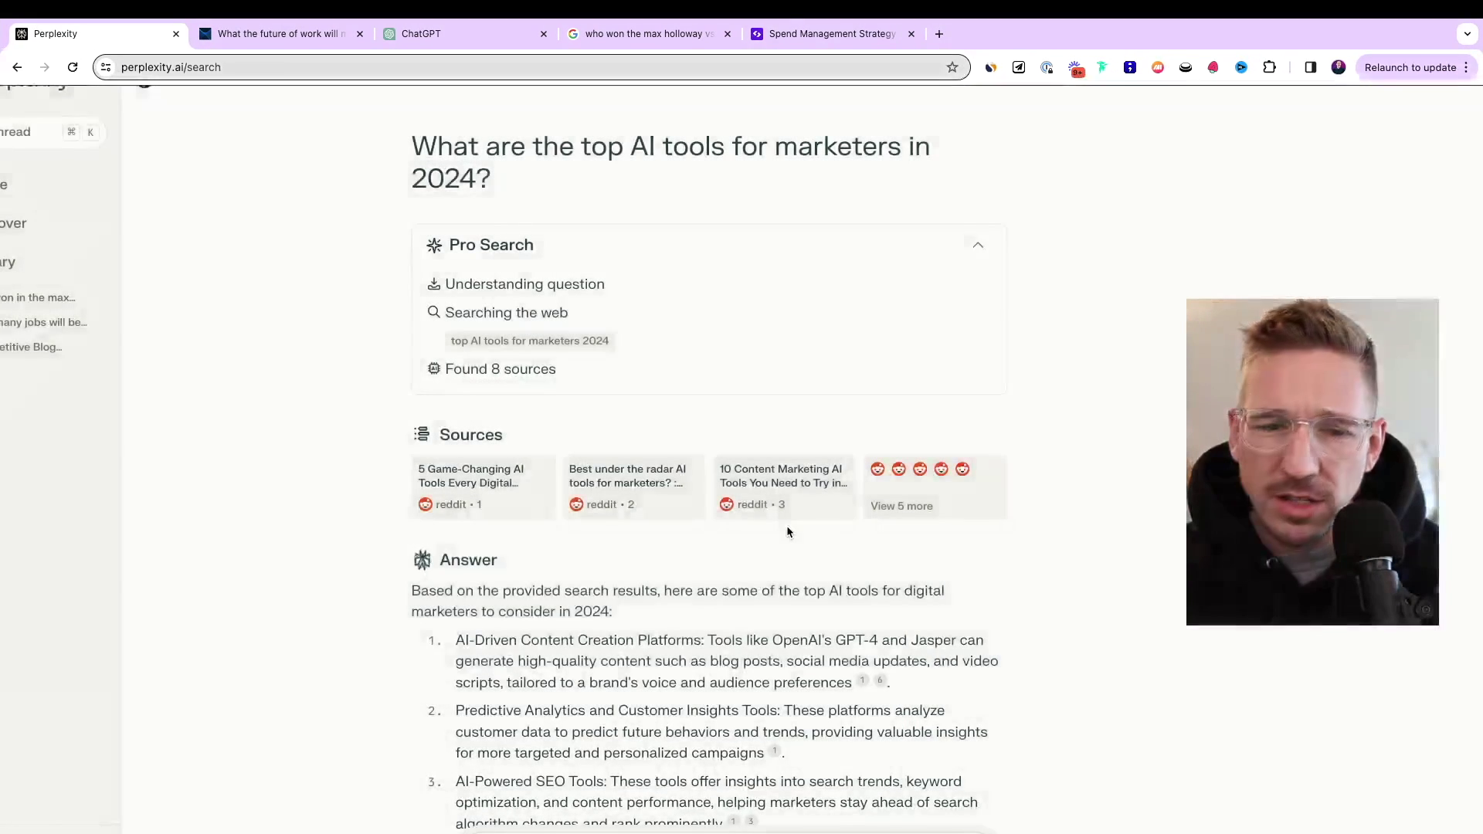
- Read through the ten-tool answer (MarketMuse, Surfer SEO, Copy.ai, Grammarly, Frase) and reset page zoom
{"action": "scroll", "coordinate": [624, 557], "scroll_direction": "down", "scroll_amount": 3}
{"action": "scroll", "coordinate": [624, 557], "scroll_direction": "down", "scroll_amount": 2}
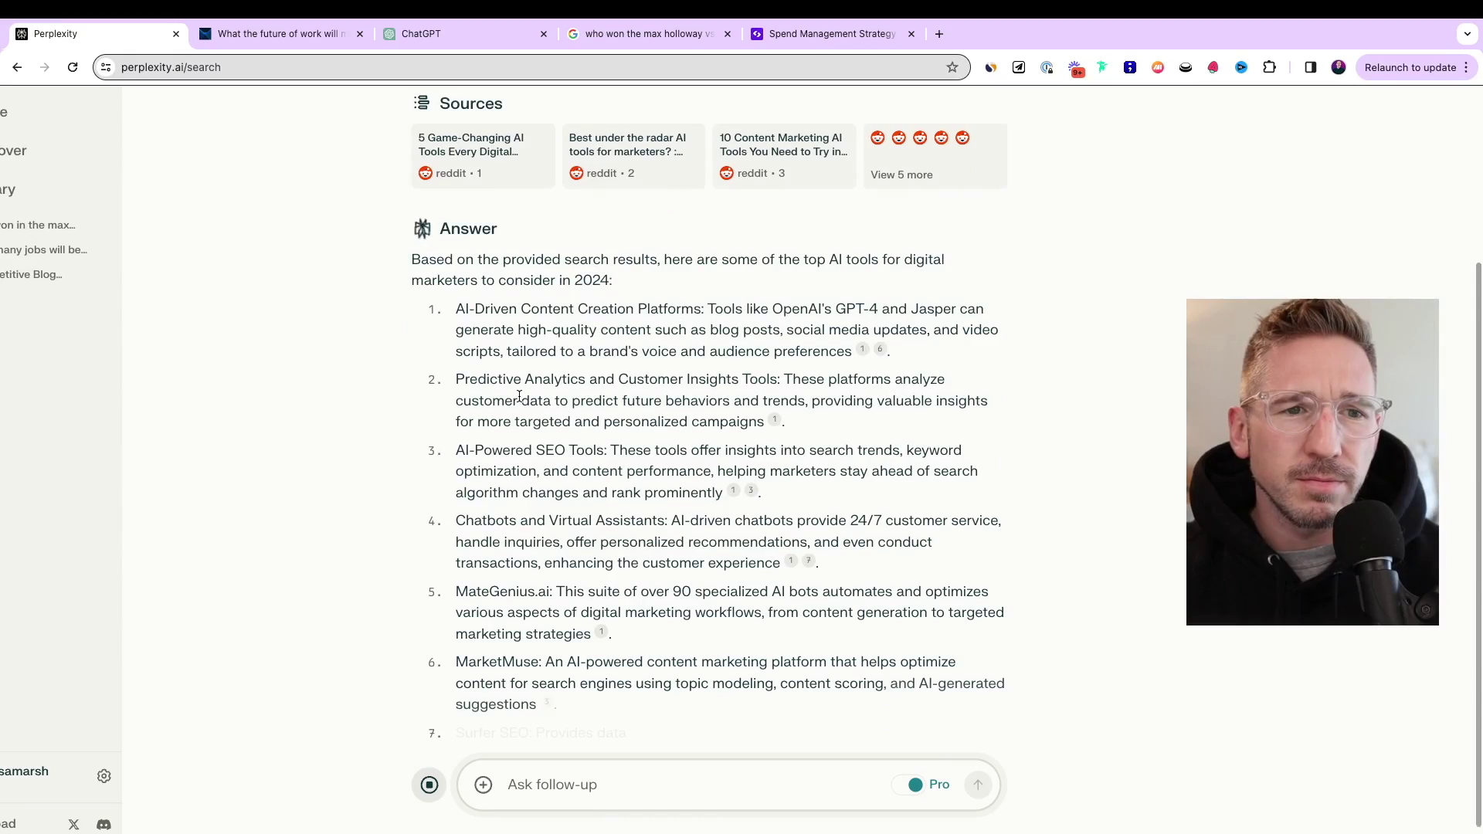
{"action": "scroll", "coordinate": [519, 395], "scroll_direction": "up", "scroll_amount": 5, "text": "ctrl"}
{"action": "scroll", "coordinate": [519, 396], "scroll_direction": "down", "scroll_amount": 5, "text": "ctrl"}
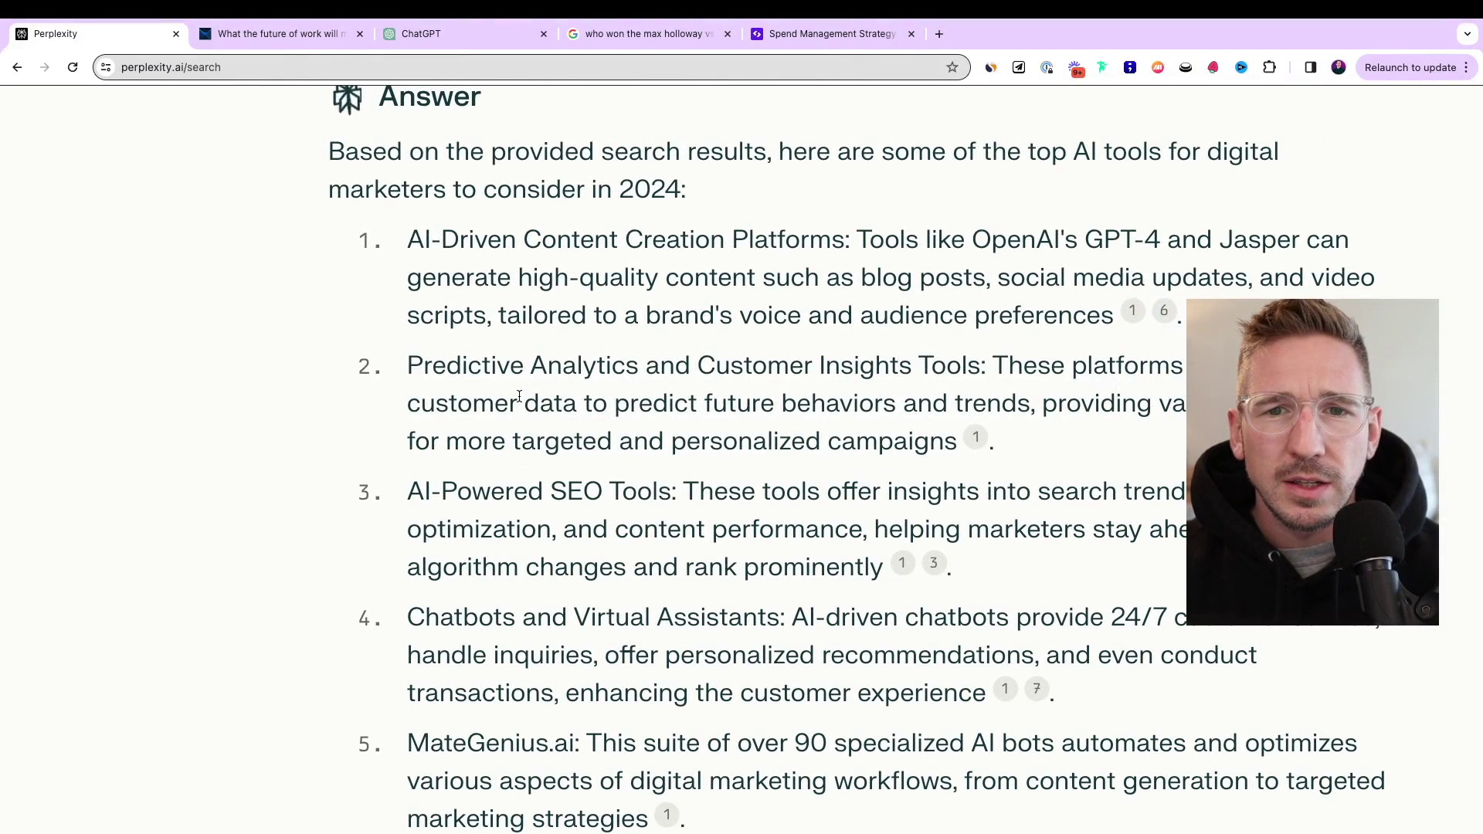
{"action": "scroll", "coordinate": [519, 395], "scroll_direction": "down", "scroll_amount": 1}
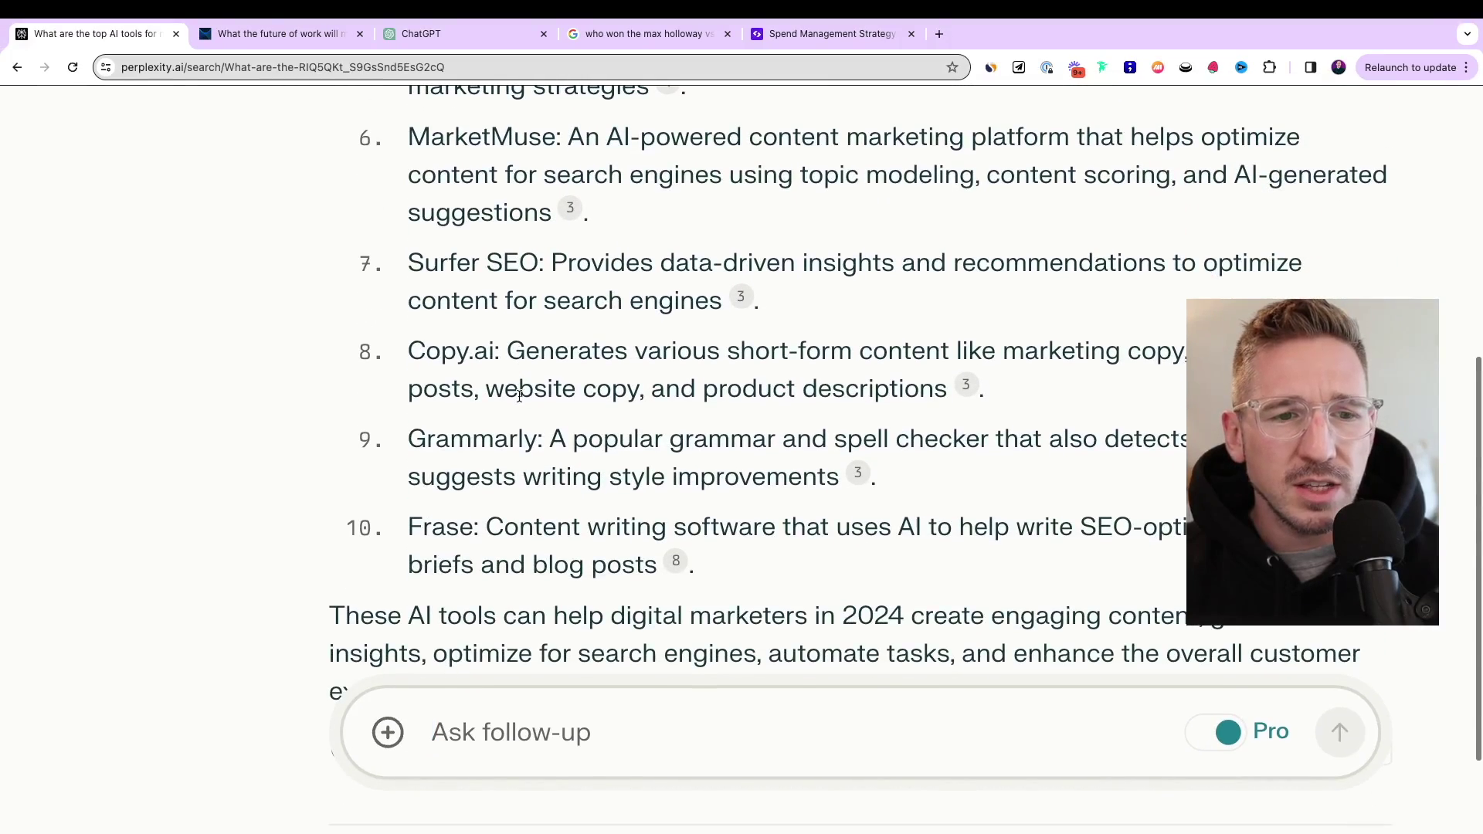
{"action": "key", "text": "ctrl+0"}
{"action": "scroll", "coordinate": [519, 396], "scroll_direction": "up", "scroll_amount": 5}
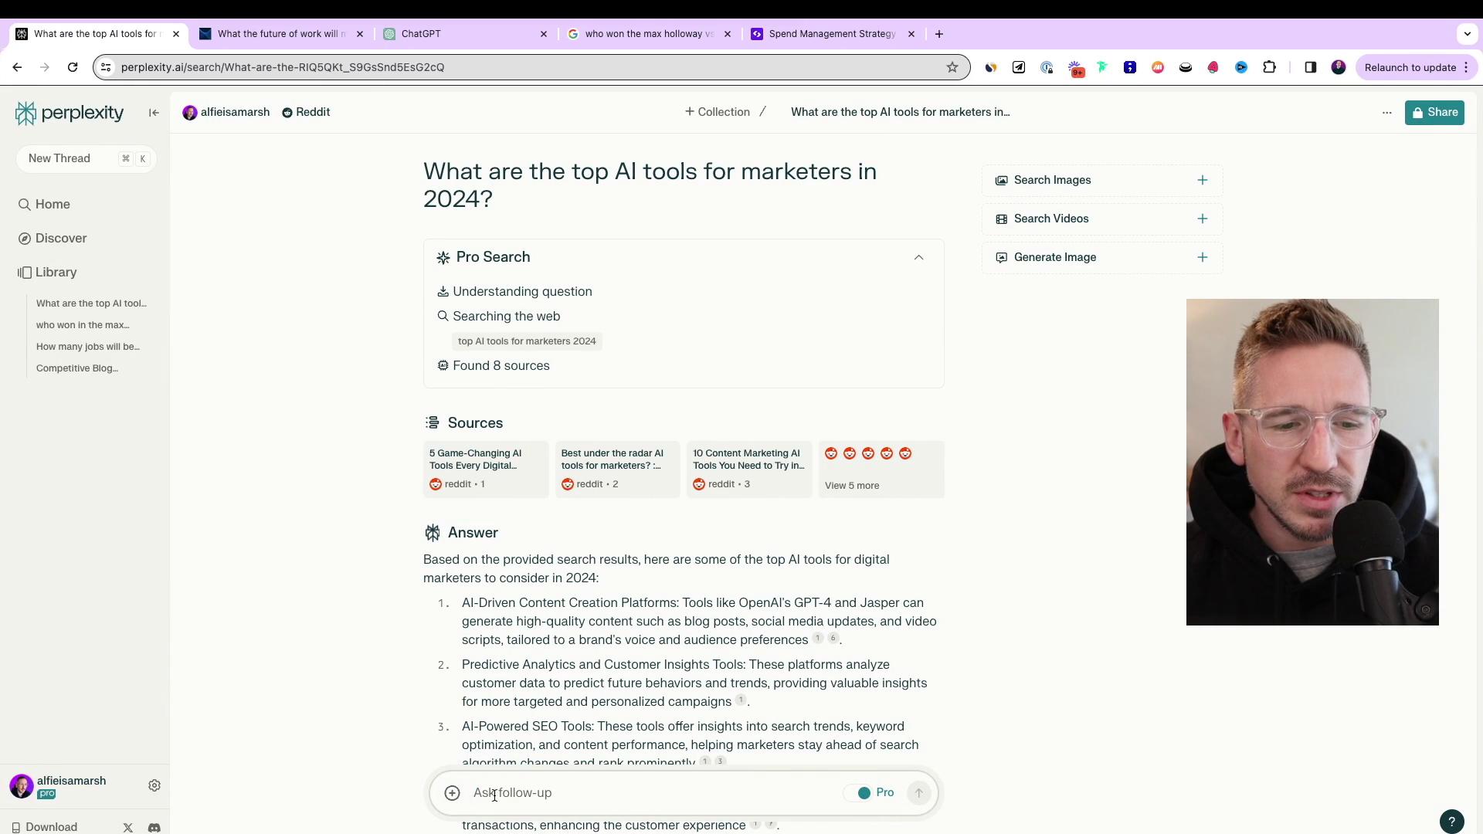
{"action": "left_click", "coordinate": [452, 792]}
- Cancel the file attachment and return to the Perplexity home page
{"action": "left_click", "coordinate": [1135, 661]}
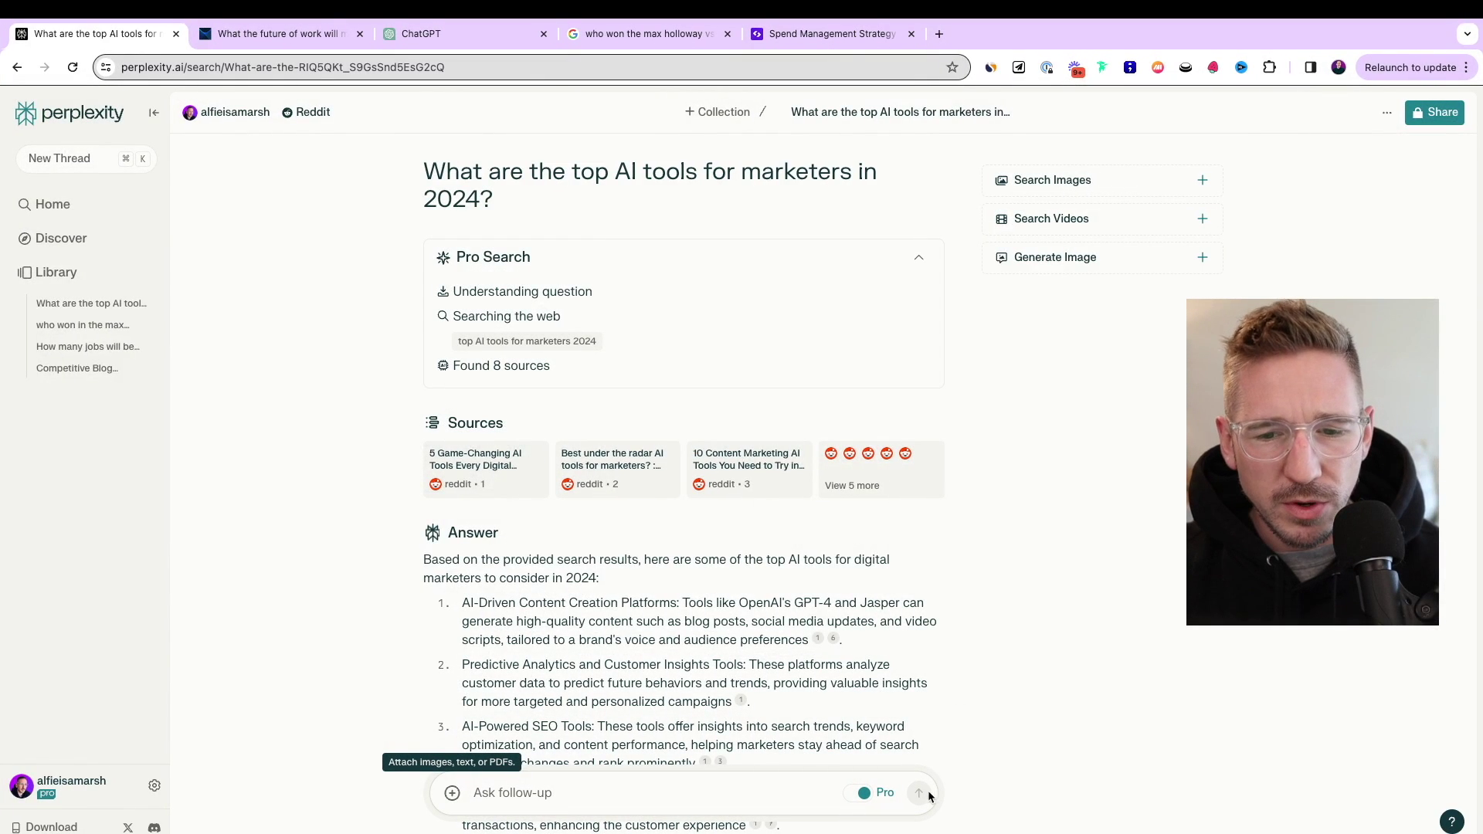
{"action": "left_click", "coordinate": [52, 203]}
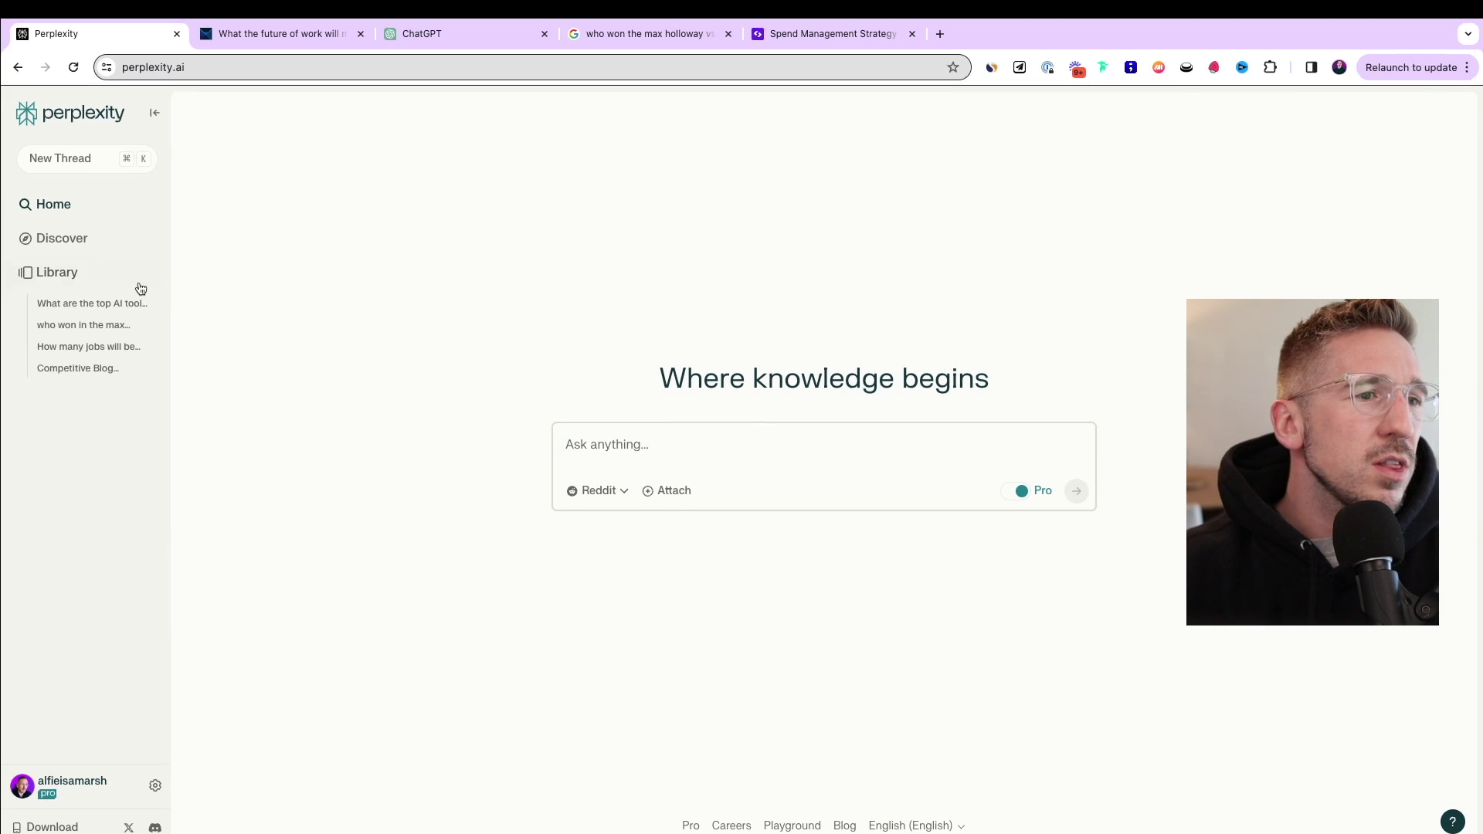
{"action": "left_click", "coordinate": [77, 246]}
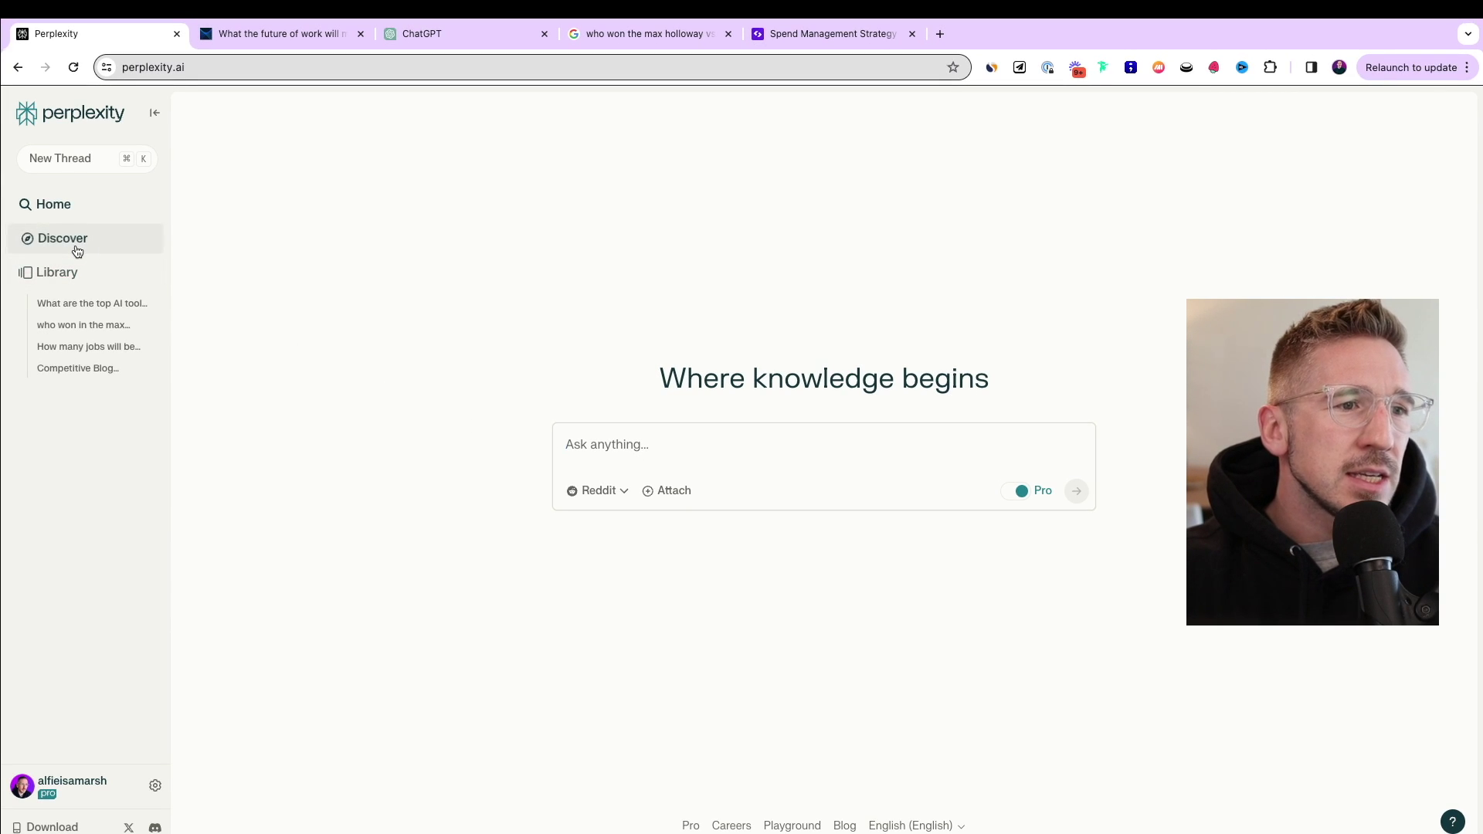
- Open the Library and select the Competitive Blog Research collection
{"action": "left_click", "coordinate": [57, 270]}
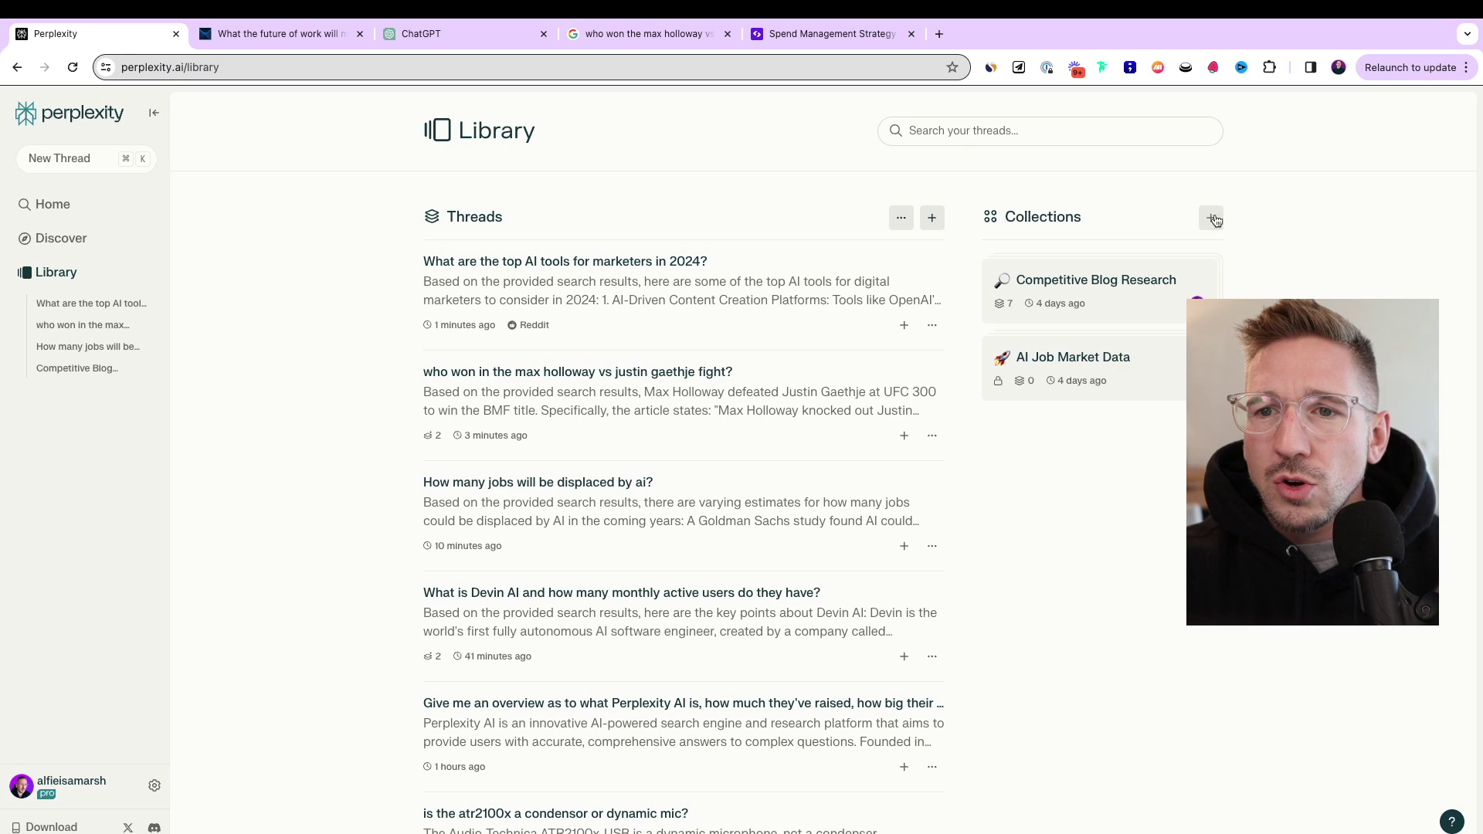
{"action": "left_click", "coordinate": [1132, 278]}
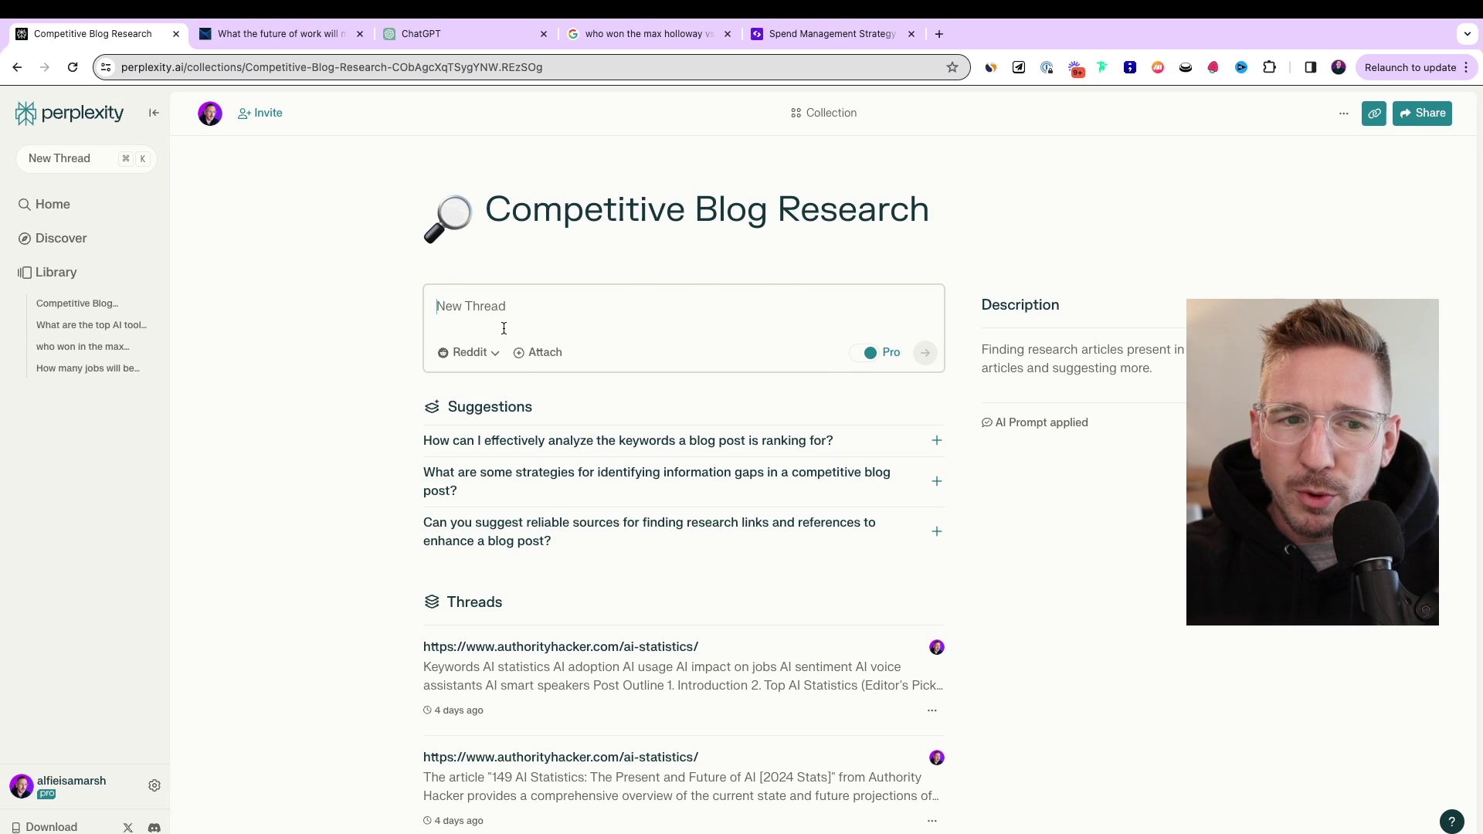
- Switch the collection's search focus from Reddit to All and open its options menu
{"action": "left_click", "coordinate": [467, 352]}
{"action": "left_click", "coordinate": [474, 387]}
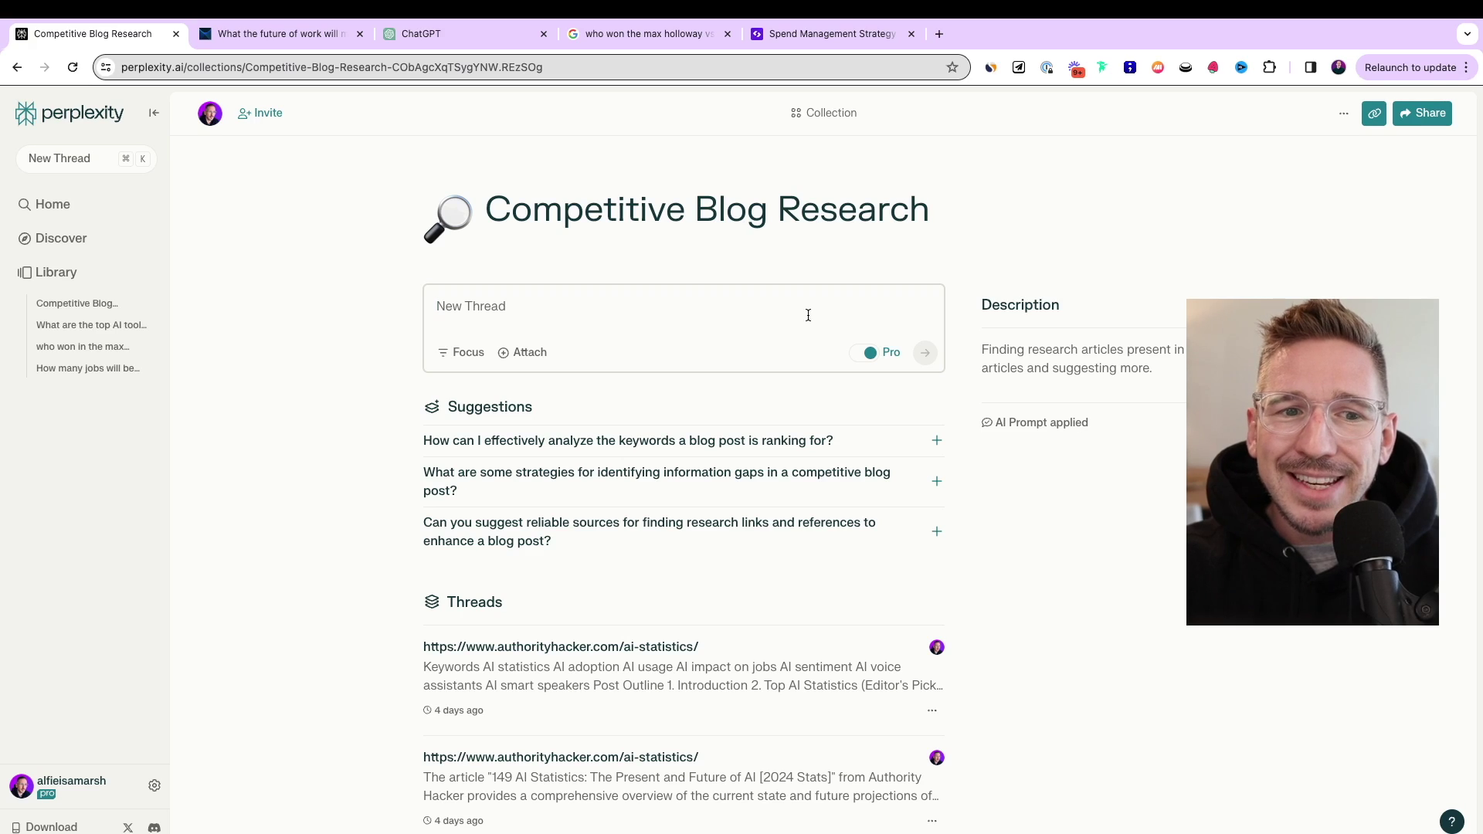
{"action": "left_click", "coordinate": [1343, 113]}
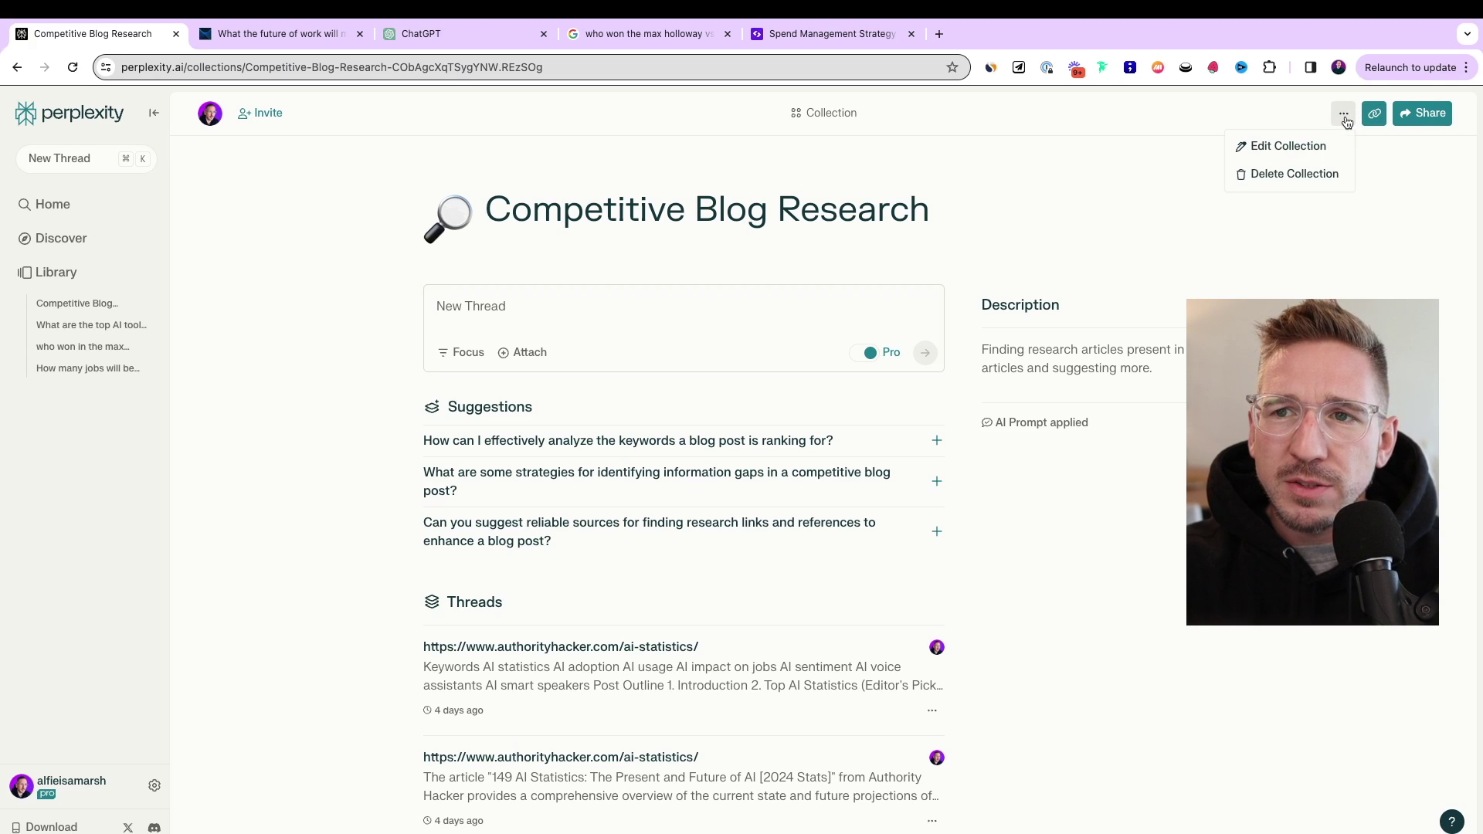
- Edit the collection and replace its description with 'Analyzing blog articles for keyword inspiration.'
{"action": "left_click", "coordinate": [1291, 146]}
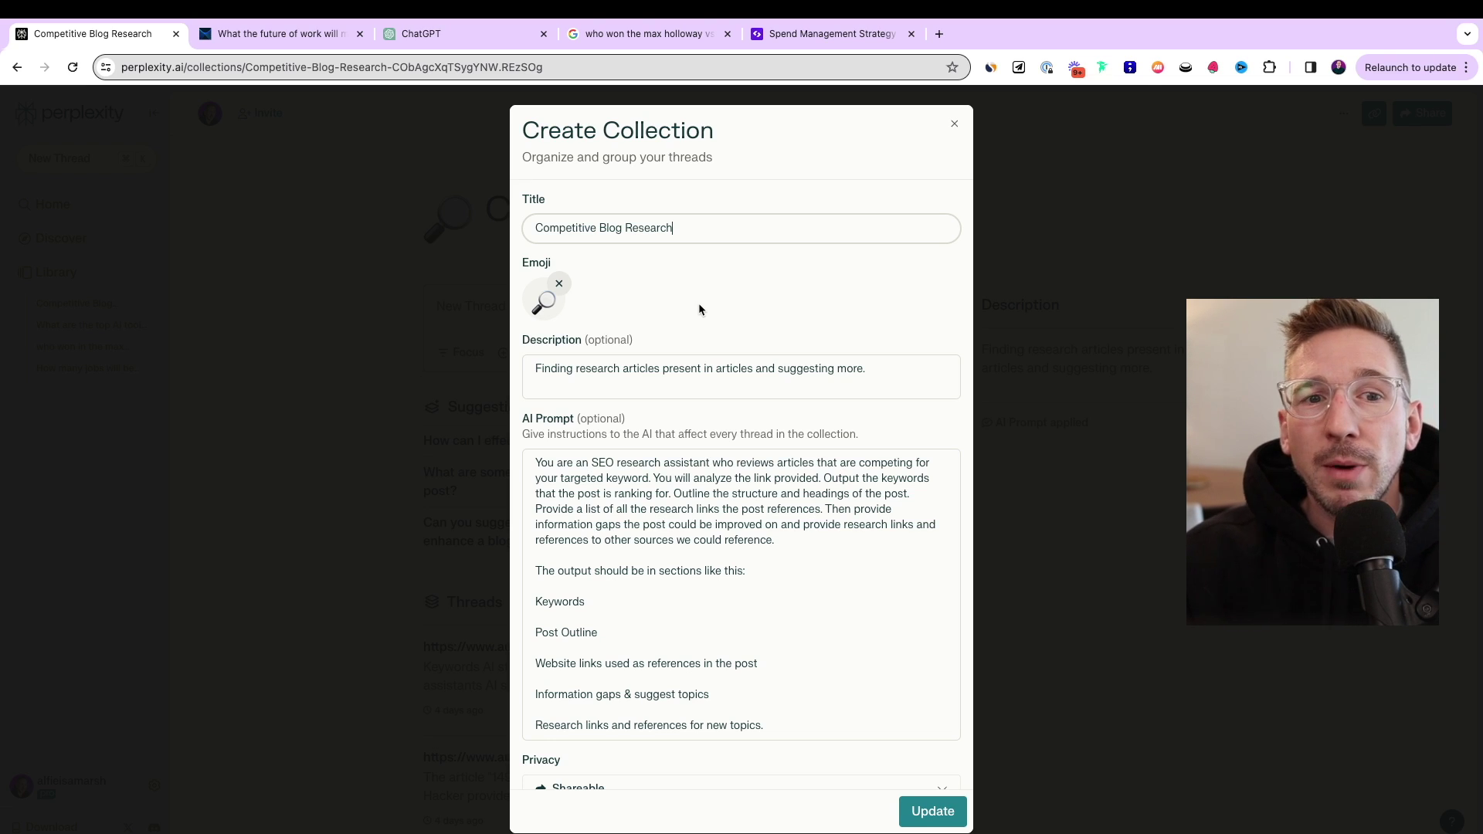
{"action": "scroll", "coordinate": [699, 309], "scroll_direction": "down", "scroll_amount": 1}
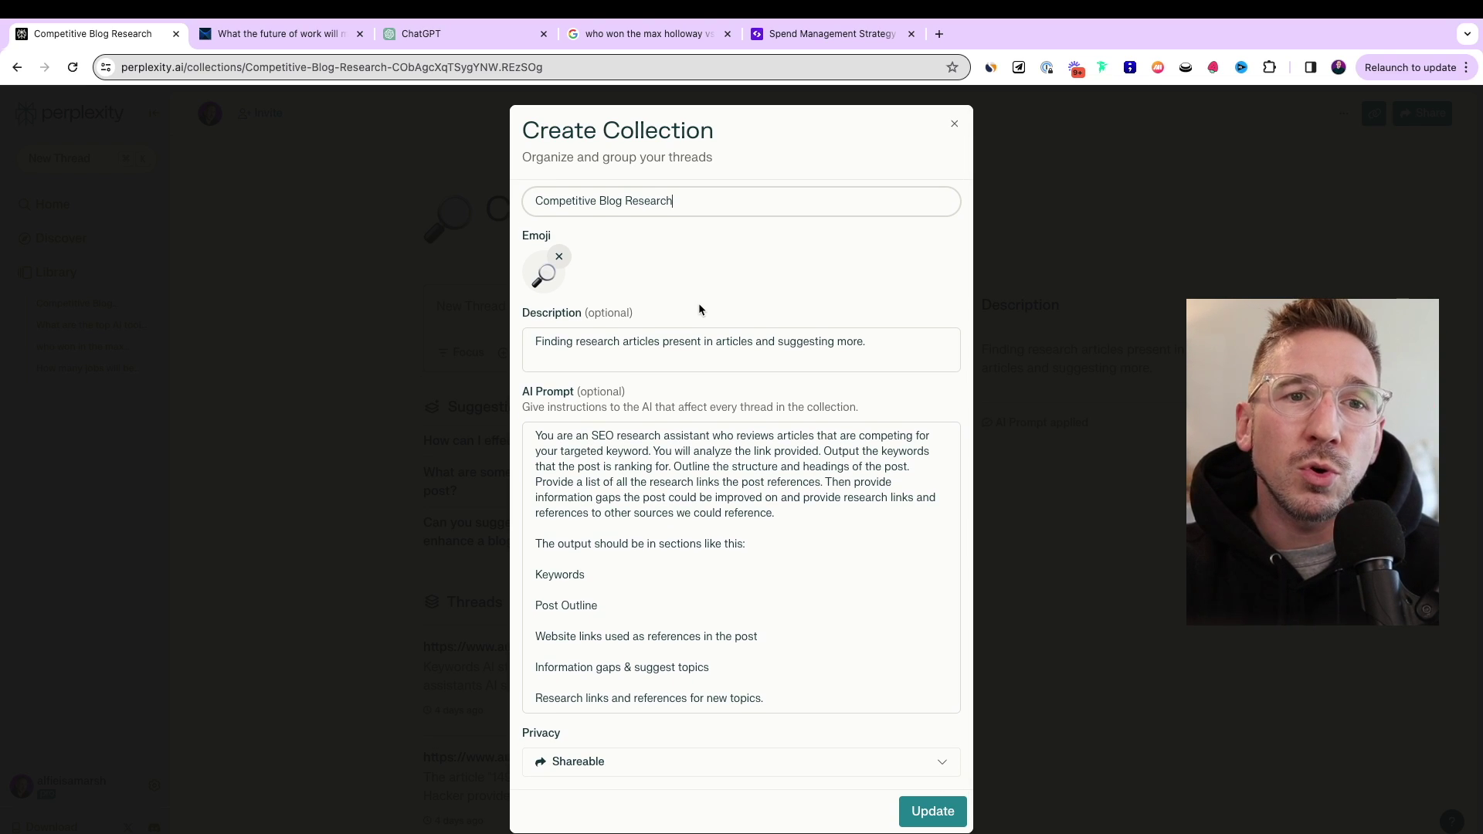
{"action": "scroll", "coordinate": [699, 305], "scroll_direction": "up", "scroll_amount": 1}
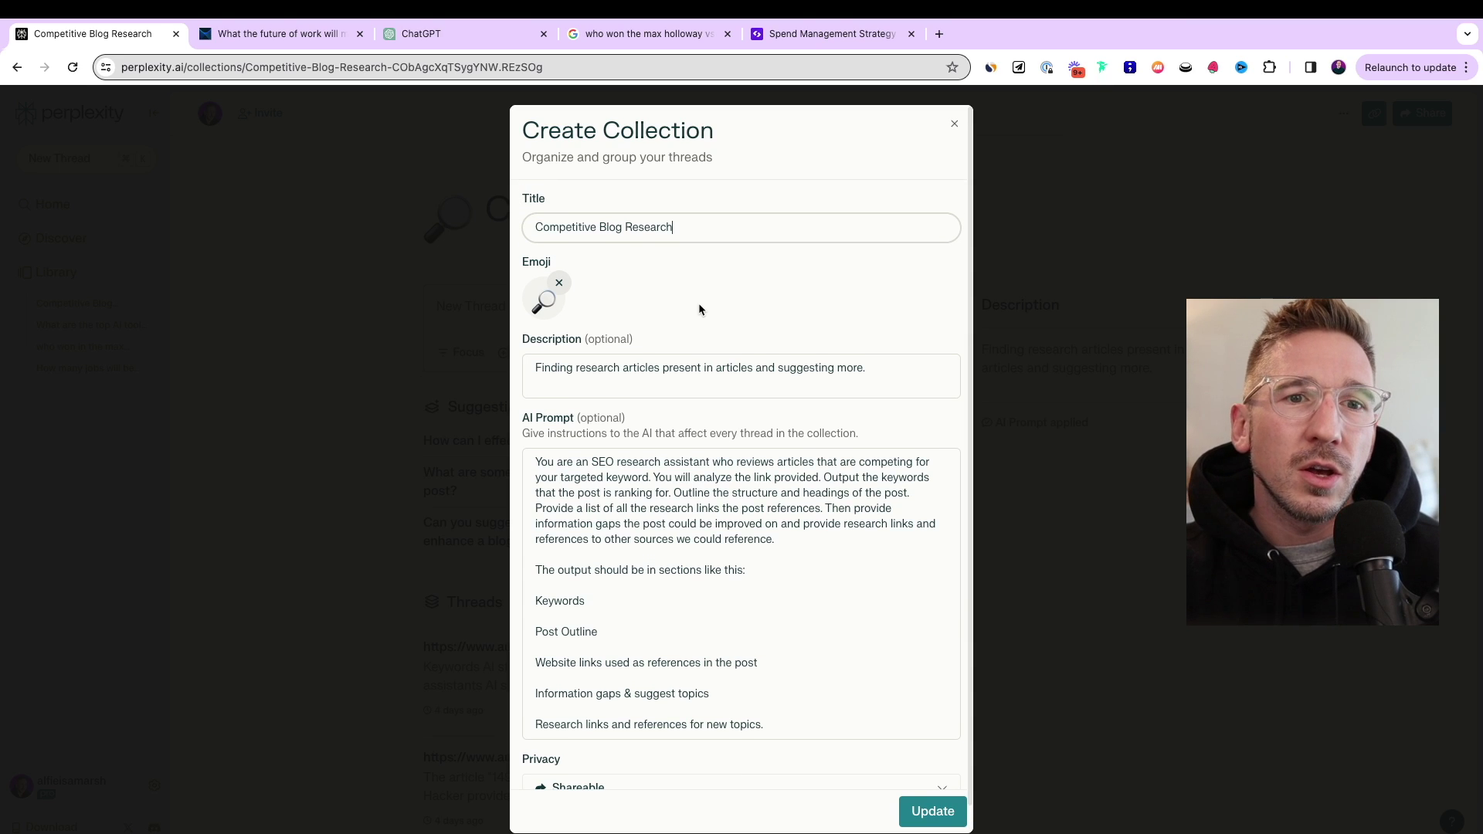
{"action": "scroll", "coordinate": [699, 305], "scroll_direction": "down", "scroll_amount": 1}
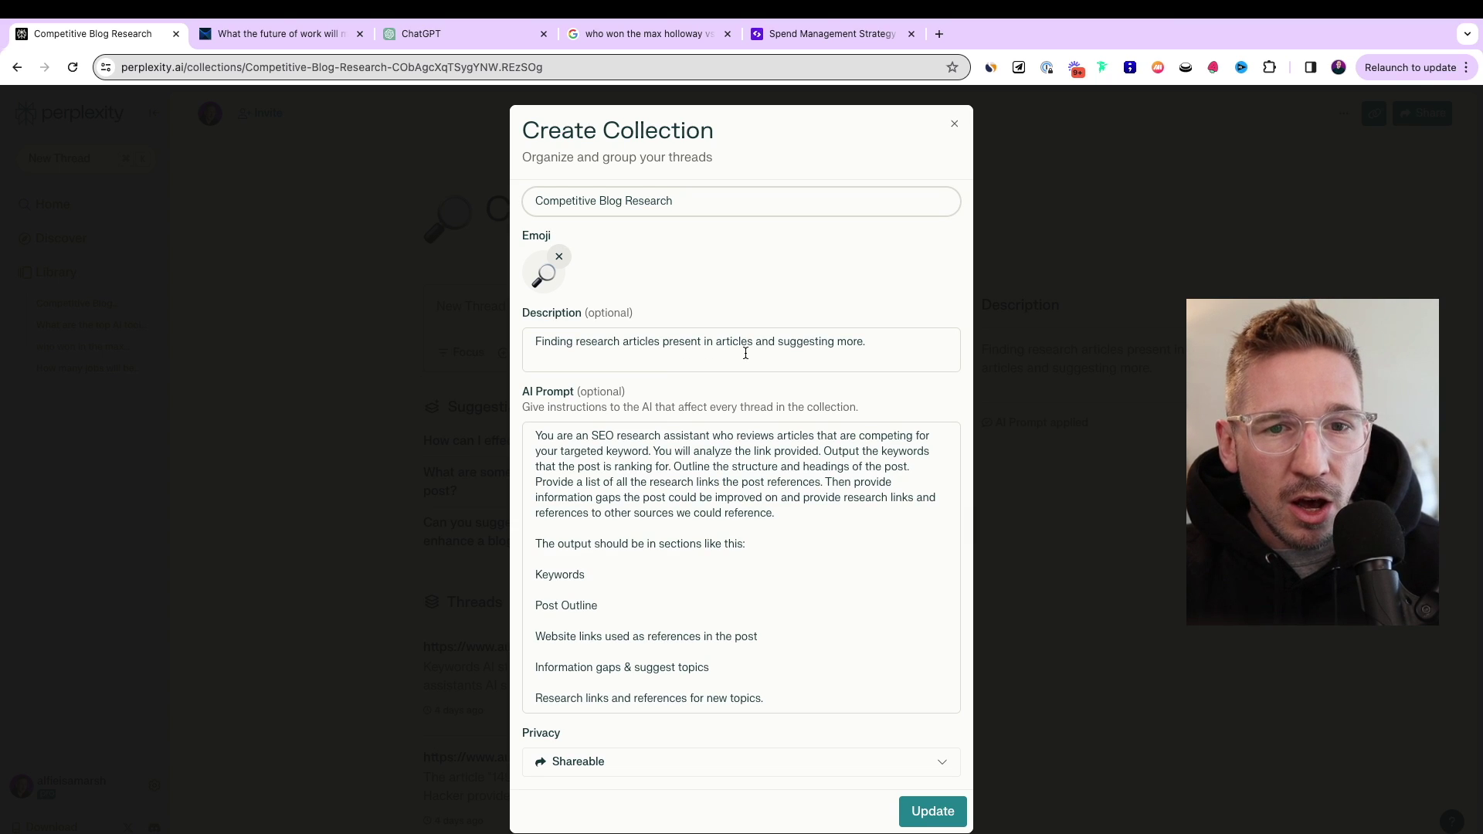
{"action": "left_click", "coordinate": [877, 343]}
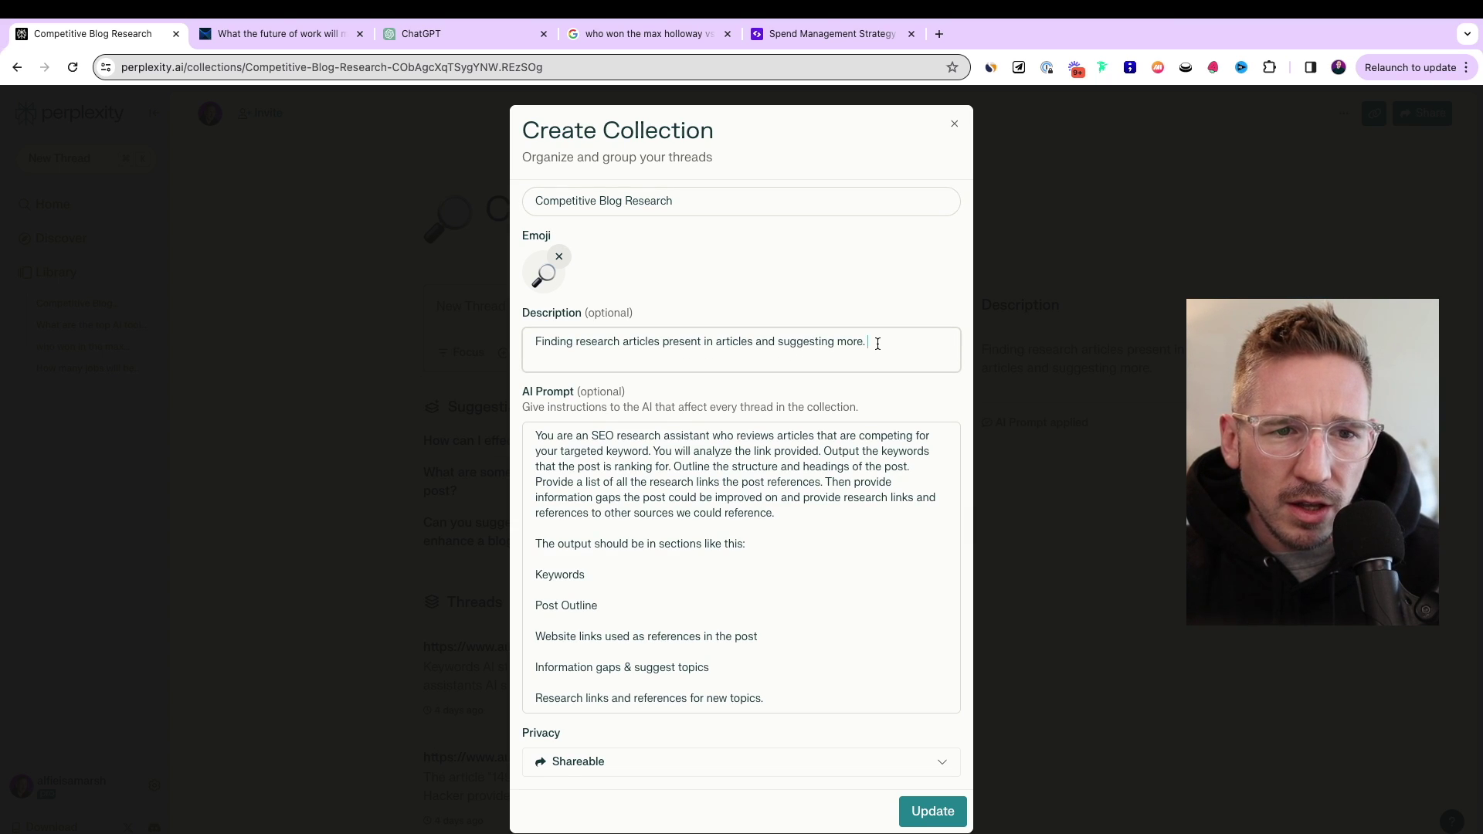
{"action": "double_click", "coordinate": [838, 342]}
{"action": "triple_click", "coordinate": [818, 345]}
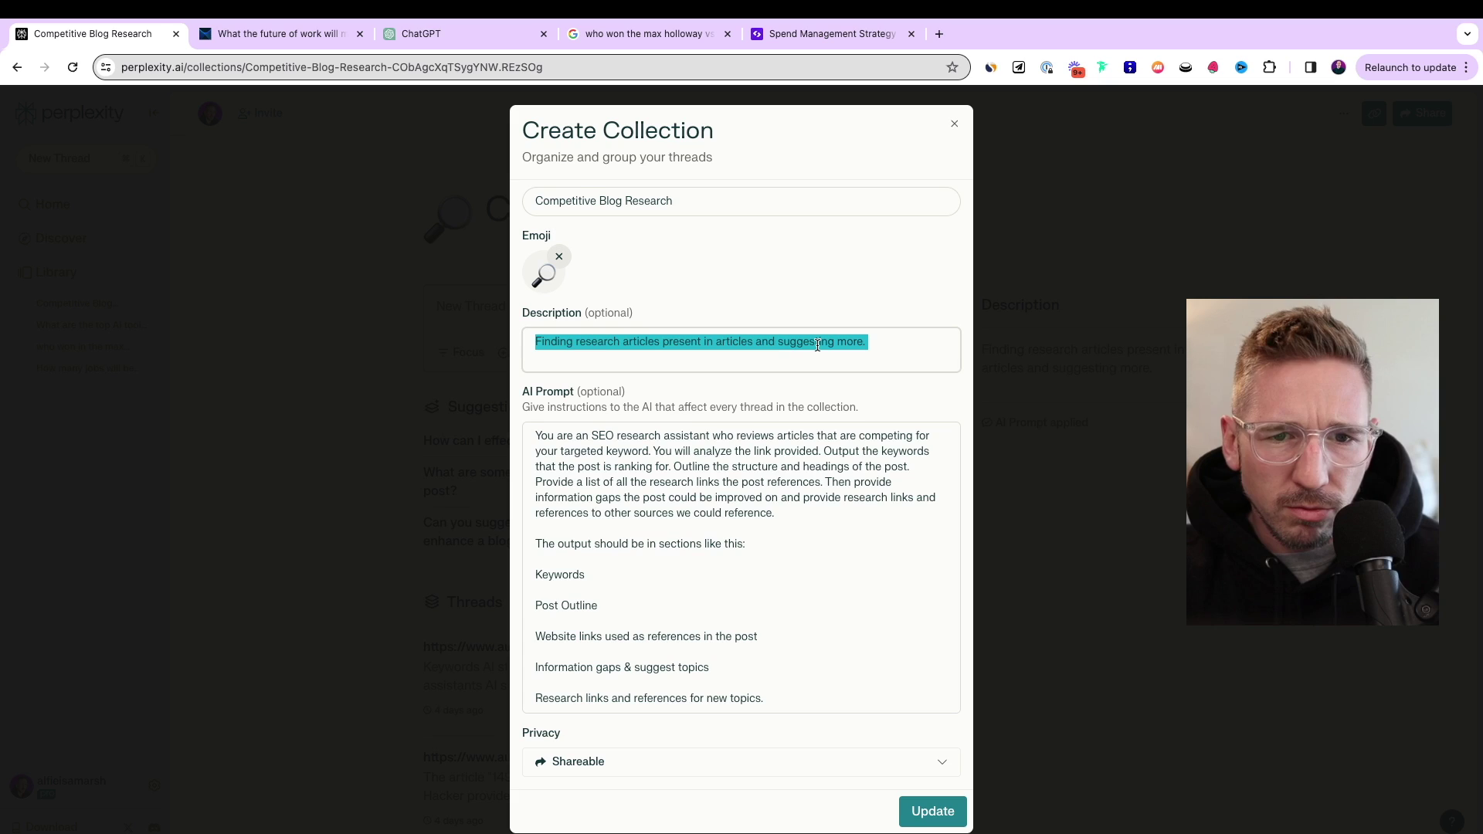
{"action": "key", "text": "BackSpace"}
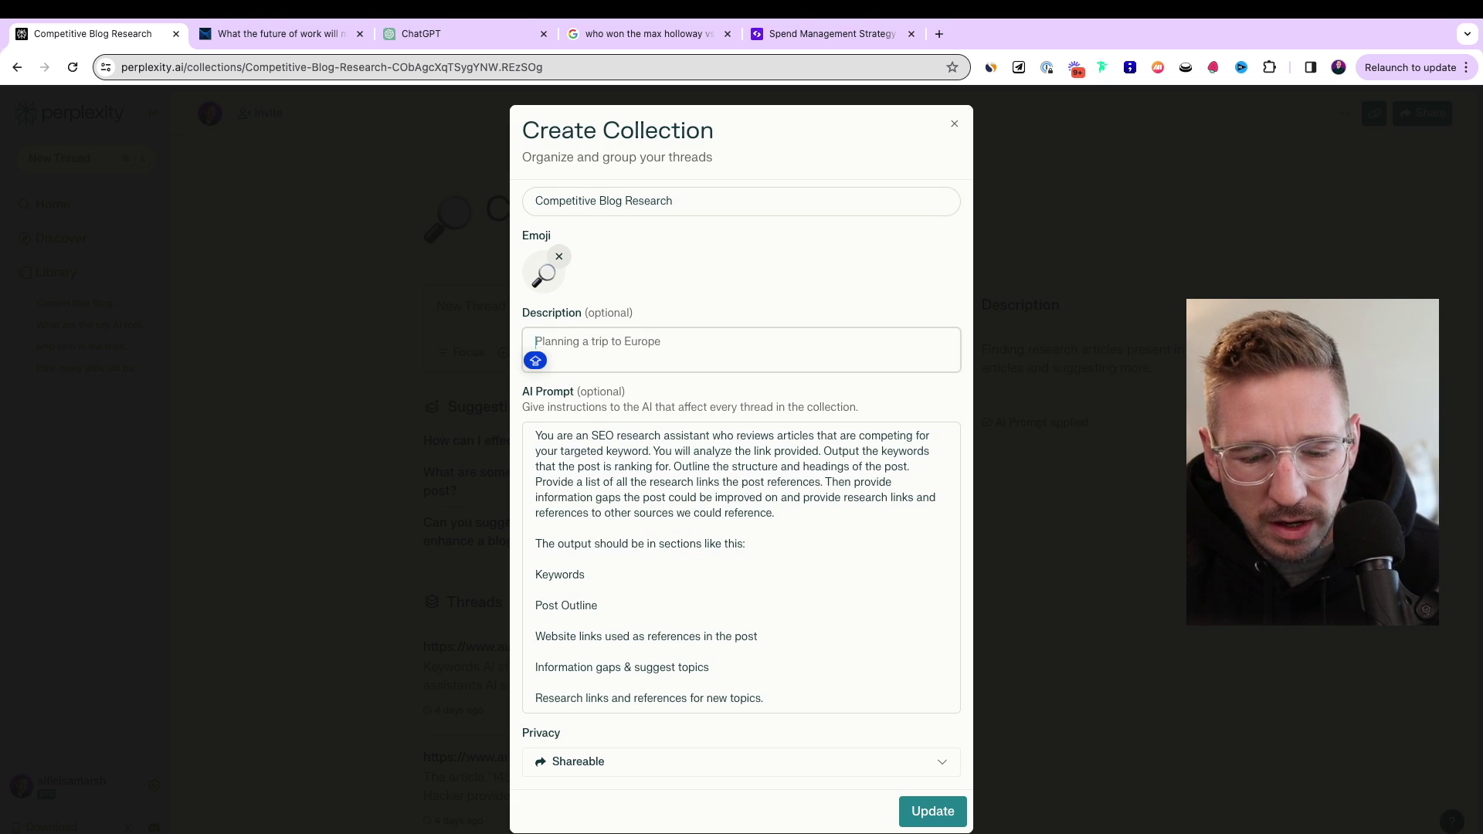
{"action": "type", "text": "Analyzing bl"}
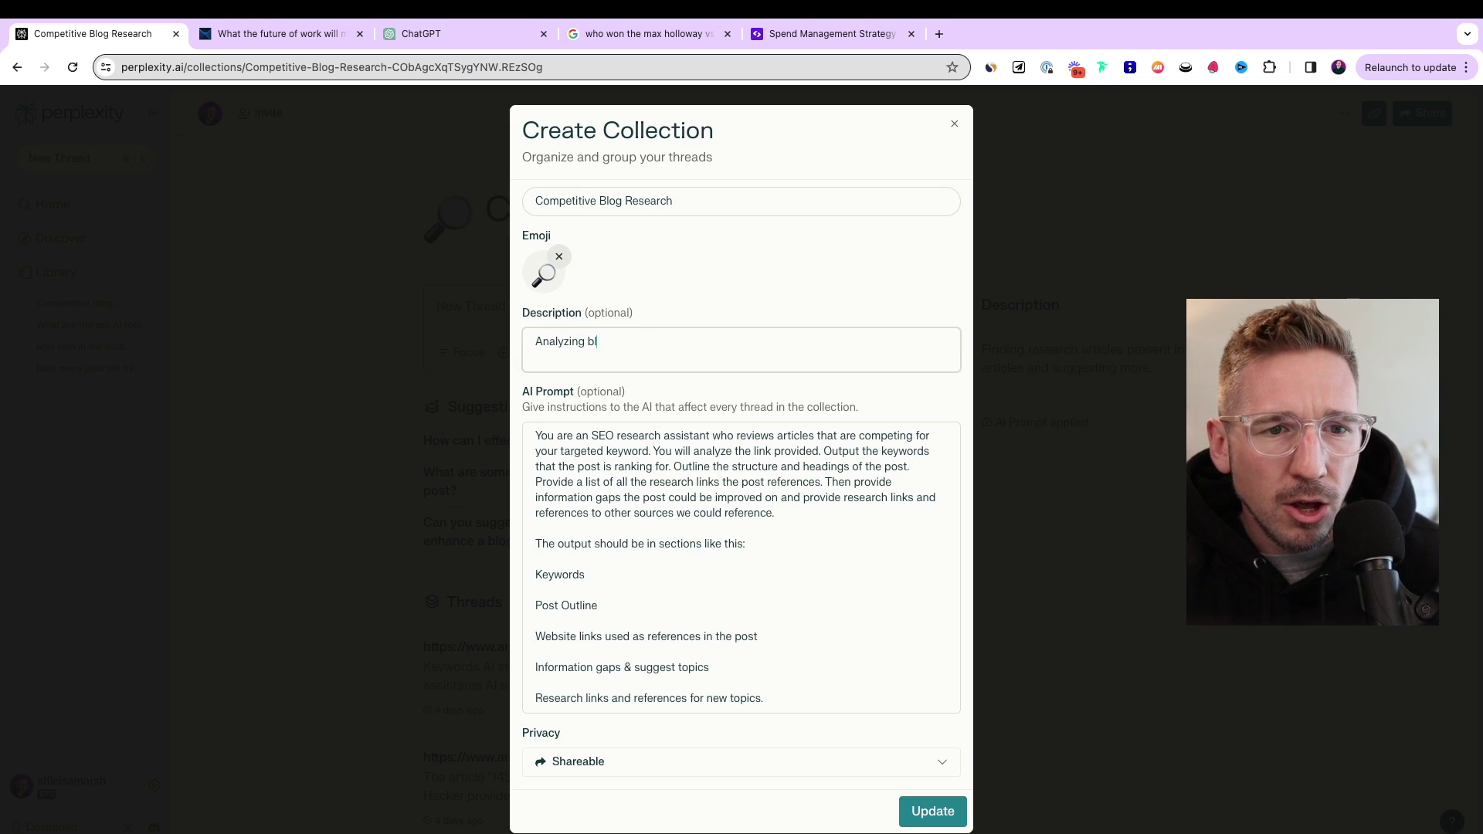
{"action": "type", "text": "og articles for "}
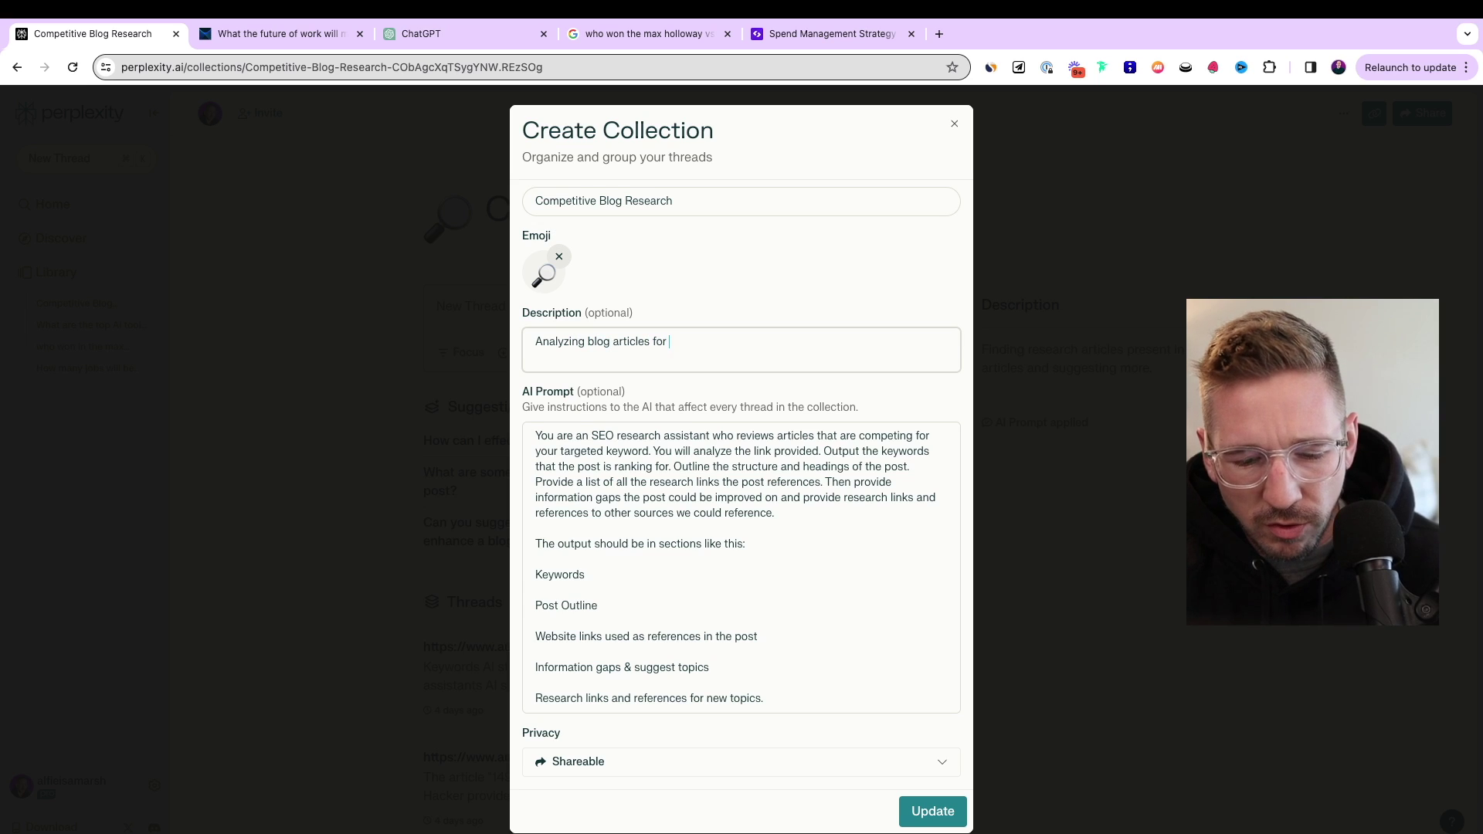
{"action": "type", "text": "keyword inspiration."}
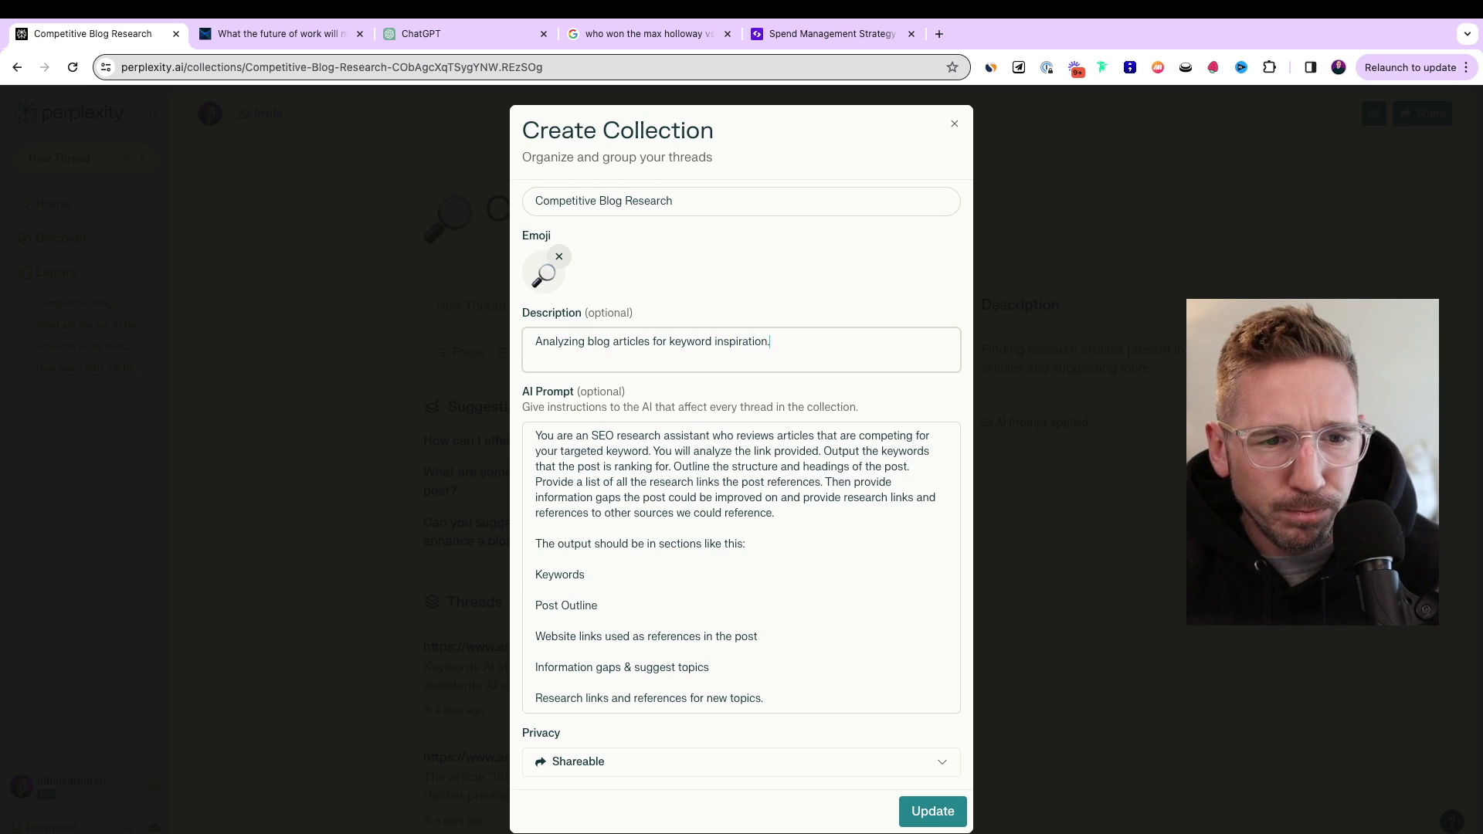
- Review the SEO research assistant AI prompt and save the collection with Update
{"action": "scroll", "coordinate": [688, 482], "scroll_direction": "down", "scroll_amount": 1}
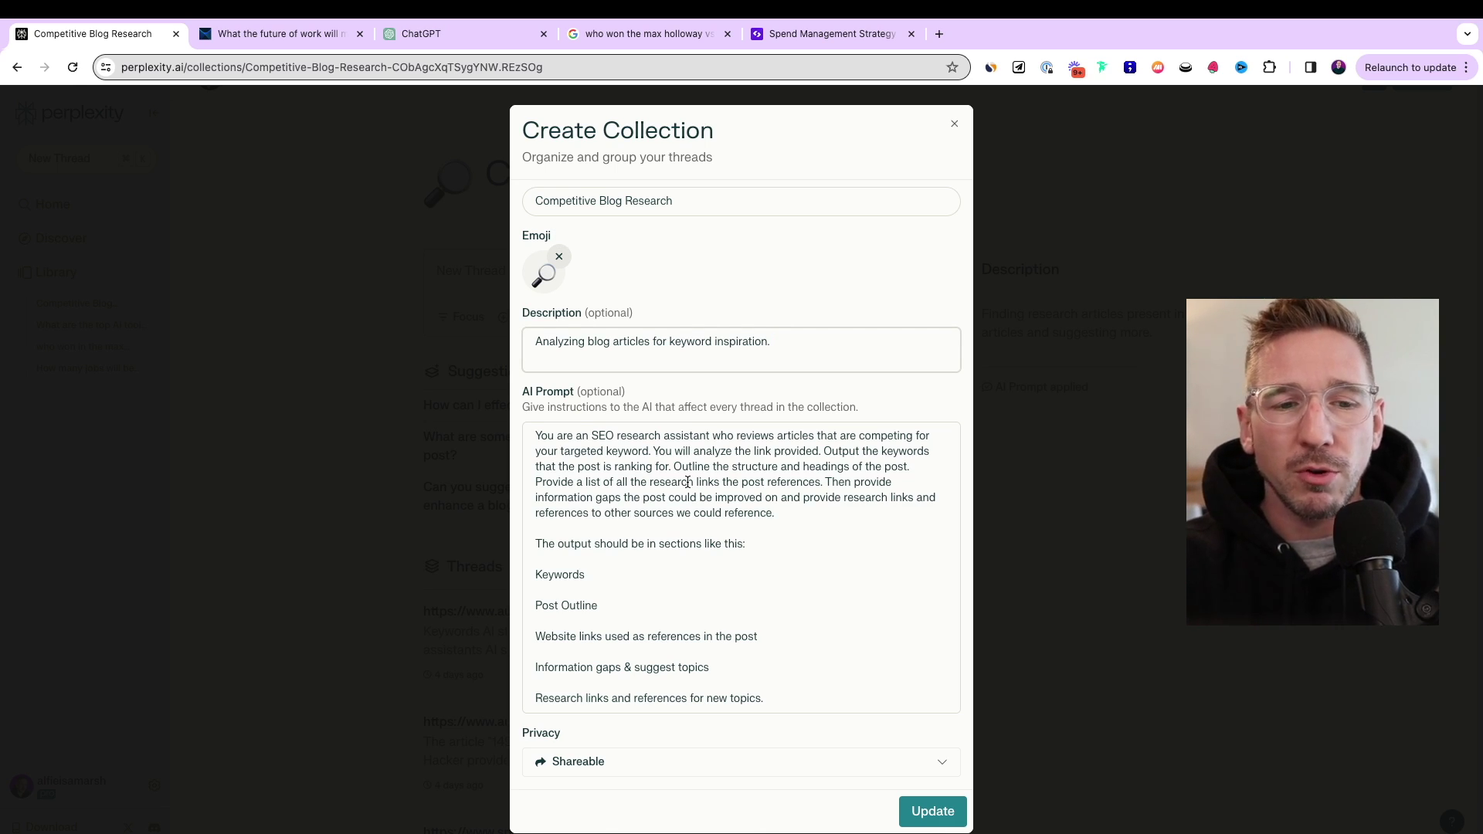
{"action": "left_click", "coordinate": [700, 618]}
{"action": "scroll", "coordinate": [700, 618], "scroll_direction": "down", "scroll_amount": 1}
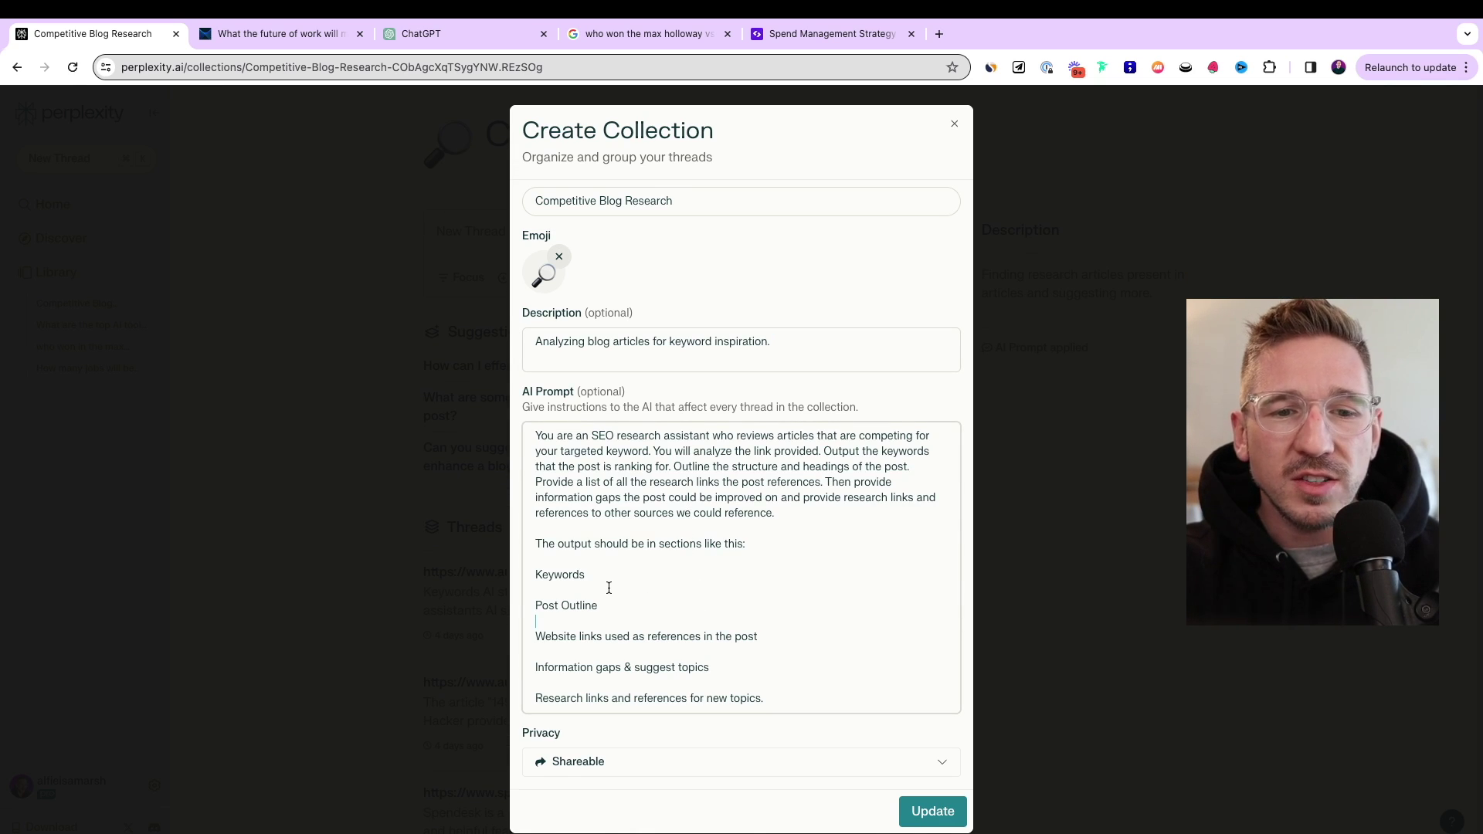
{"action": "left_click", "coordinate": [932, 811]}
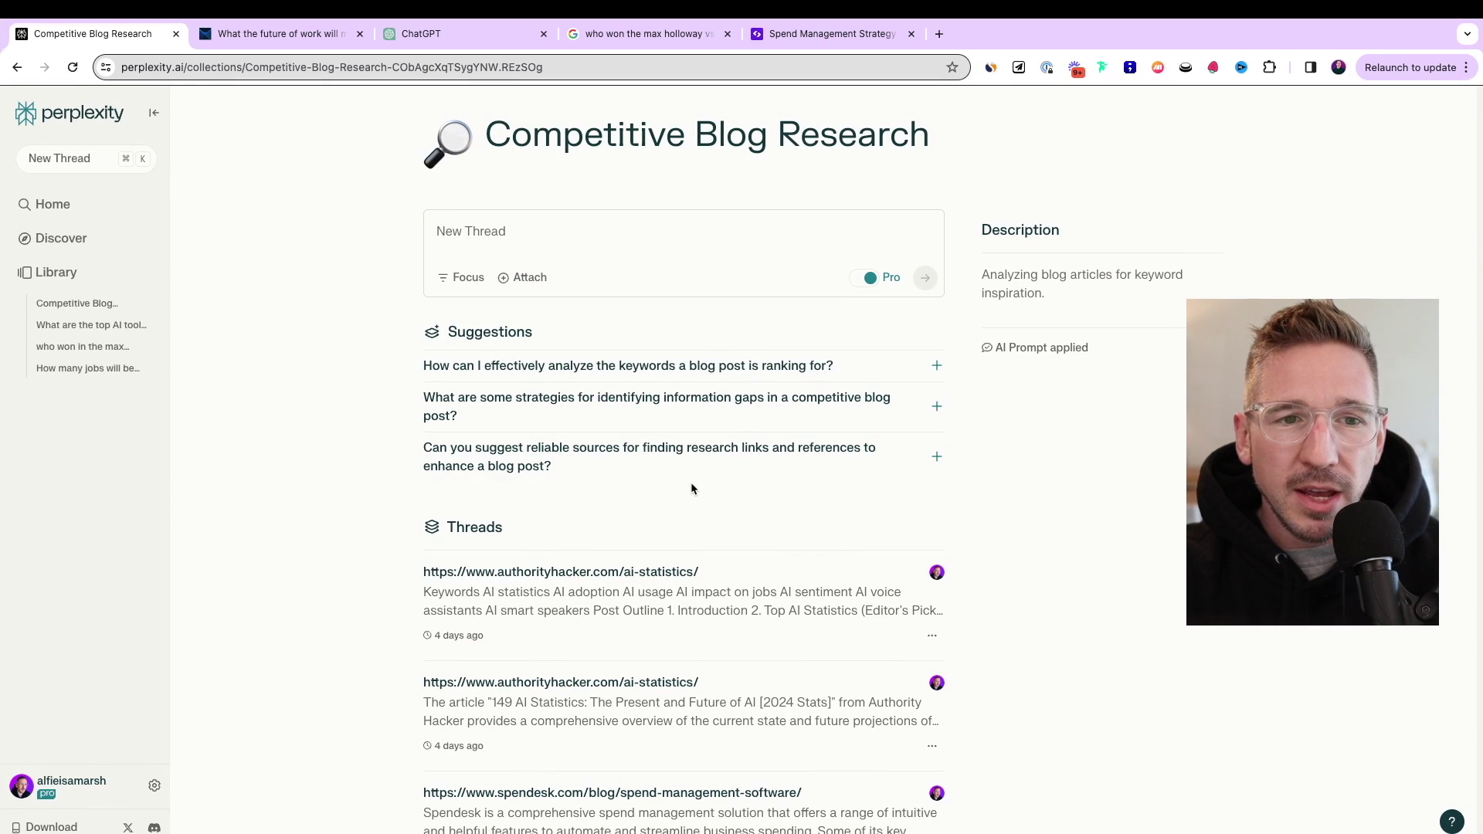
- Copy the Spendesk spend-management blog URL from its thread and paste it into a new collection thread
{"action": "scroll", "coordinate": [613, 540], "scroll_direction": "down", "scroll_amount": 2}
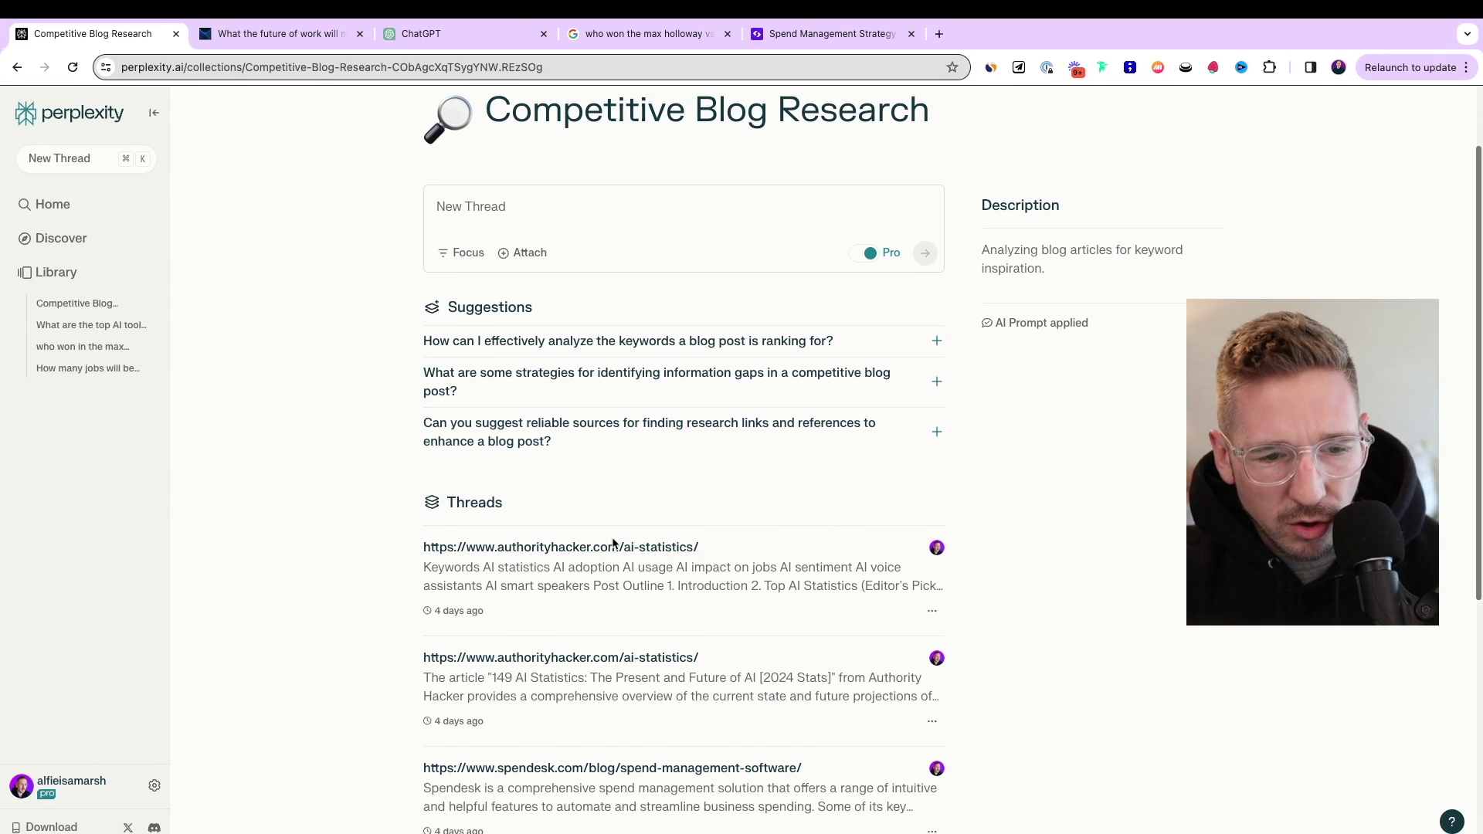
{"action": "scroll", "coordinate": [613, 542], "scroll_direction": "down", "scroll_amount": 2}
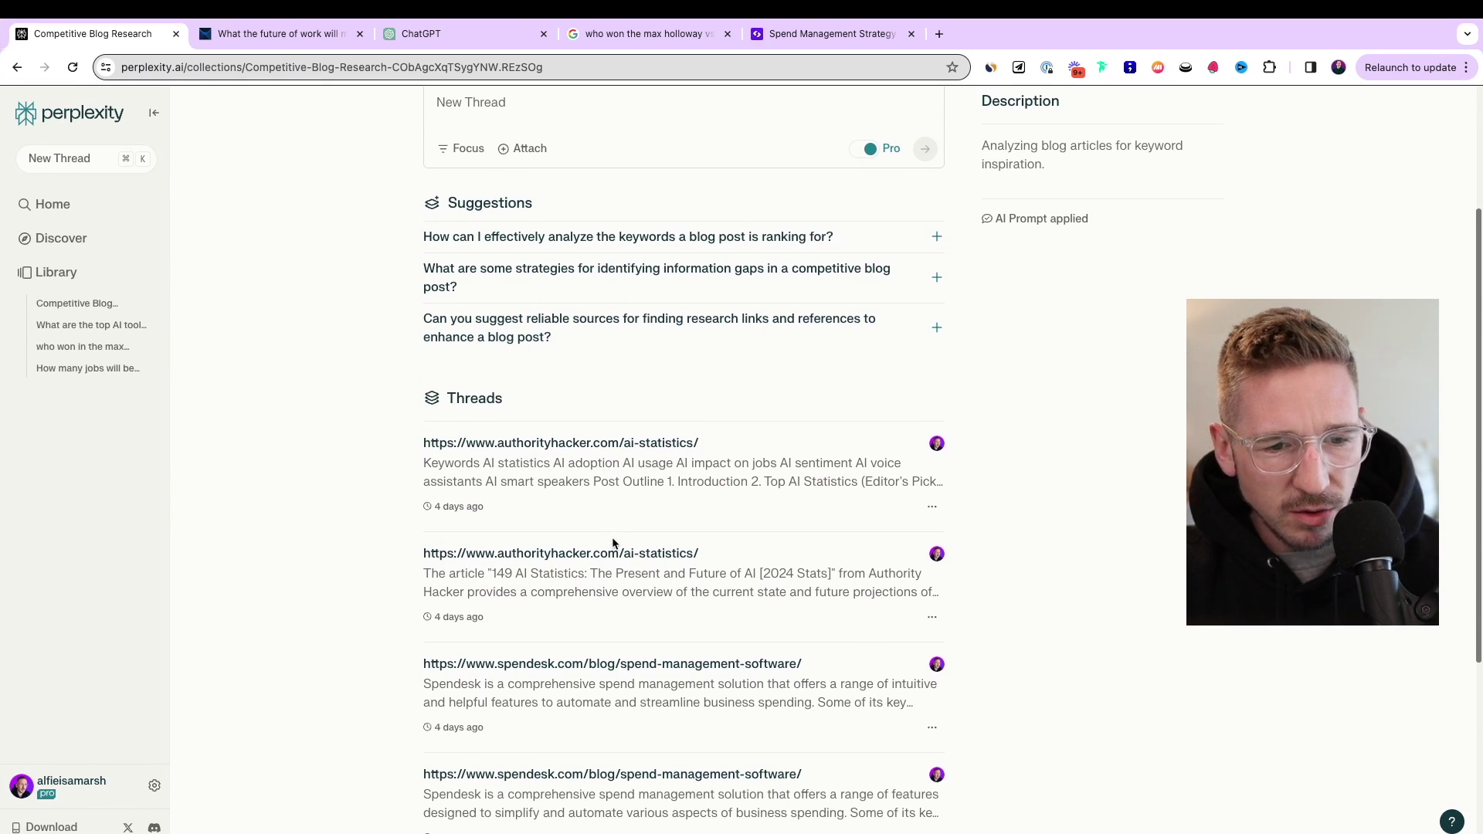
{"action": "left_click", "coordinate": [657, 670]}
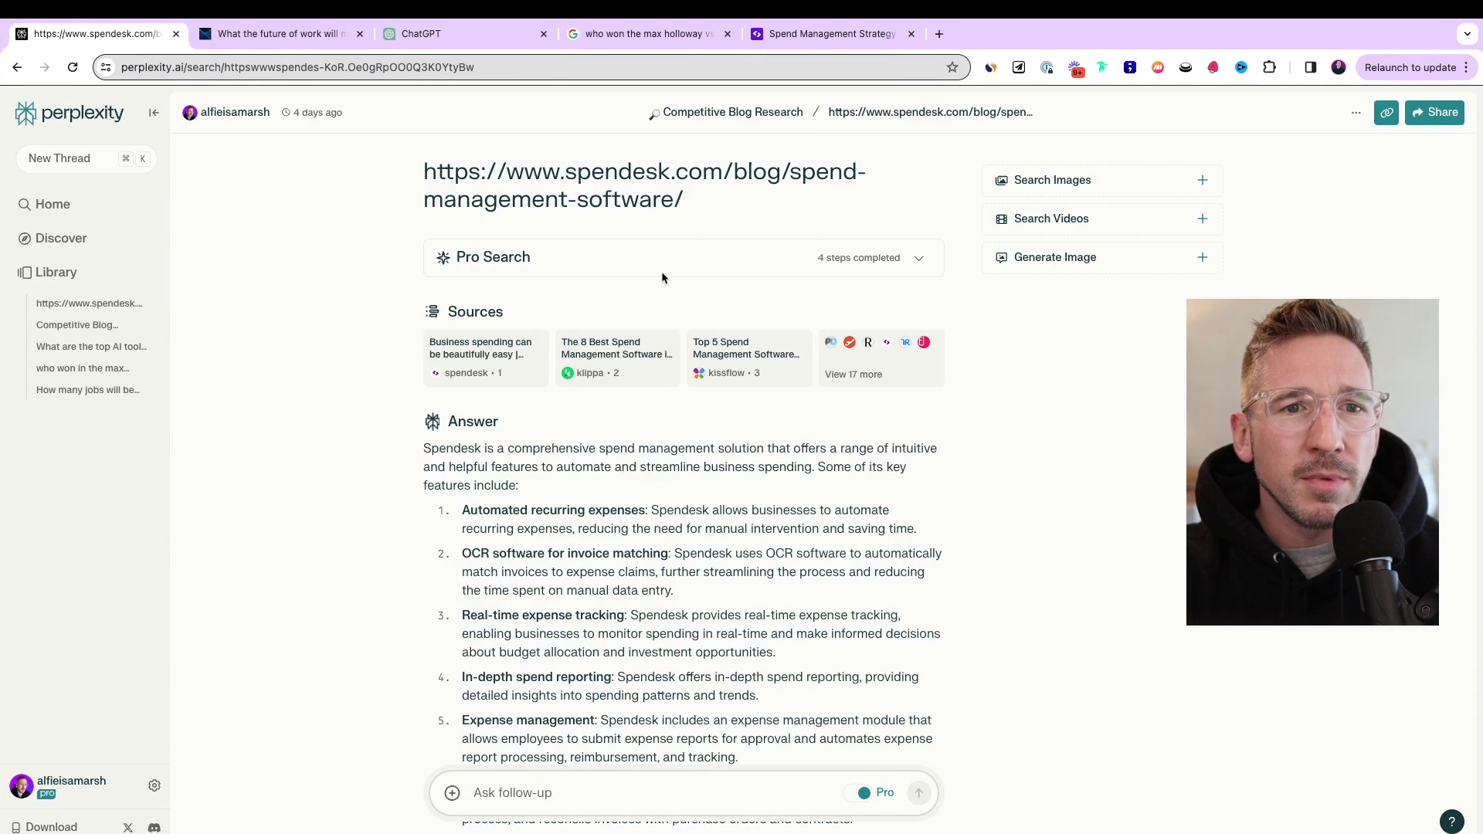
{"action": "double_click", "coordinate": [543, 187]}
{"action": "triple_click", "coordinate": [543, 187]}
{"action": "key", "text": "super+c"}
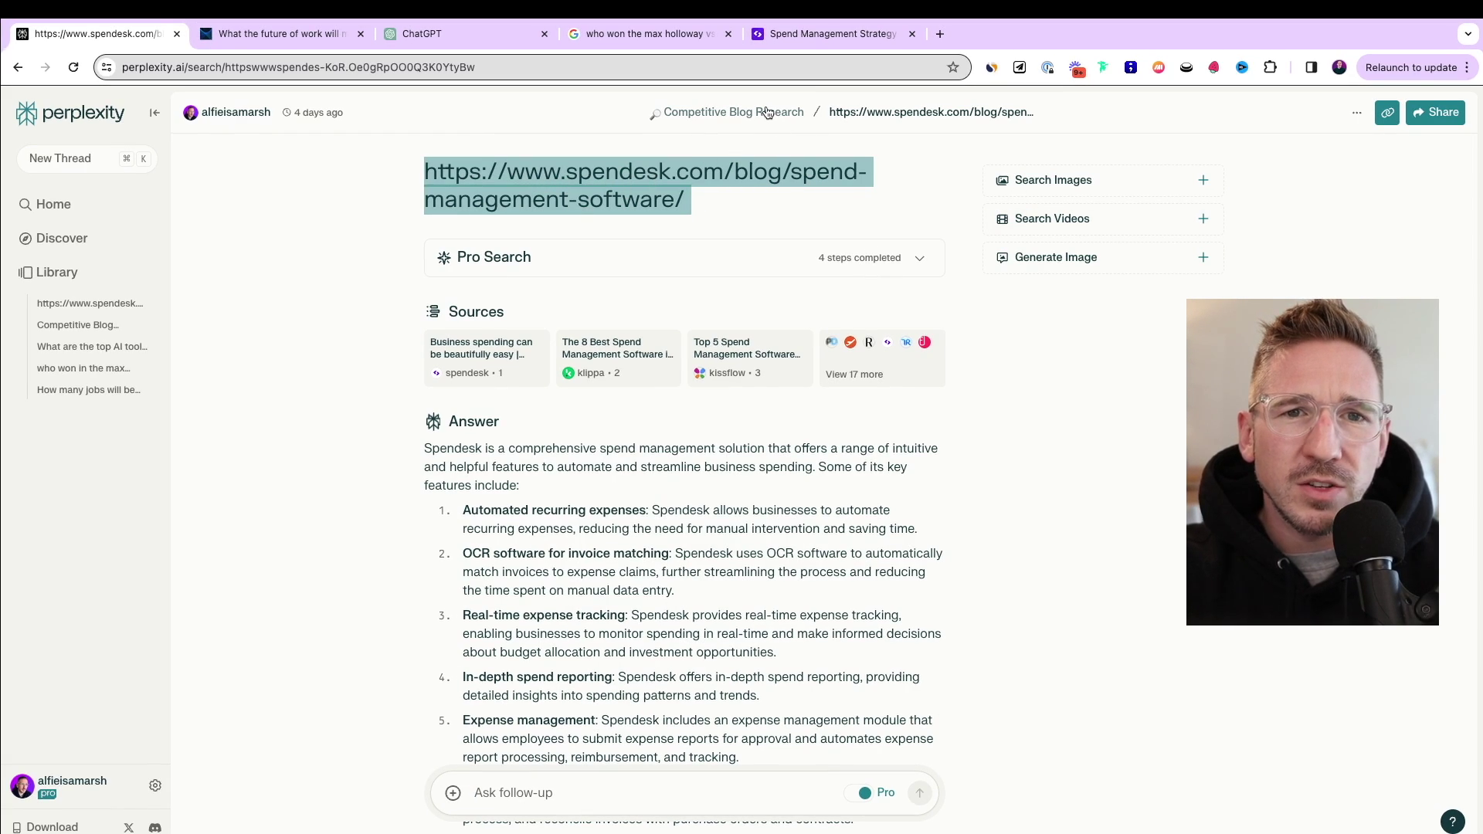
{"action": "left_click", "coordinate": [732, 113]}
{"action": "left_click", "coordinate": [528, 314]}
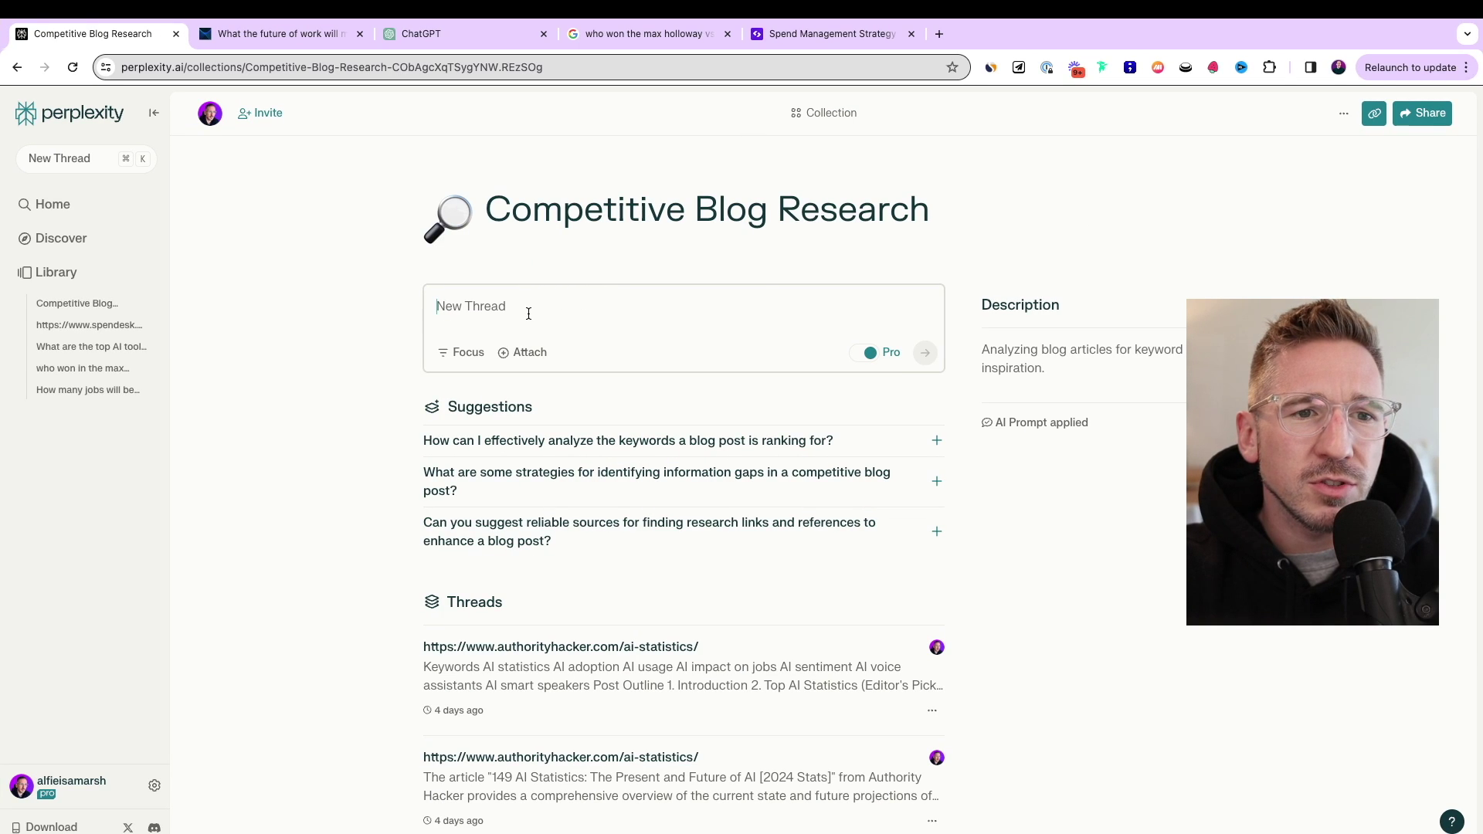
{"action": "key", "text": "super+v"}
- Run the Spendesk post analysis without Pro Search questions, review it, and paste the post URL in a new tab
{"action": "left_click", "coordinate": [923, 372]}
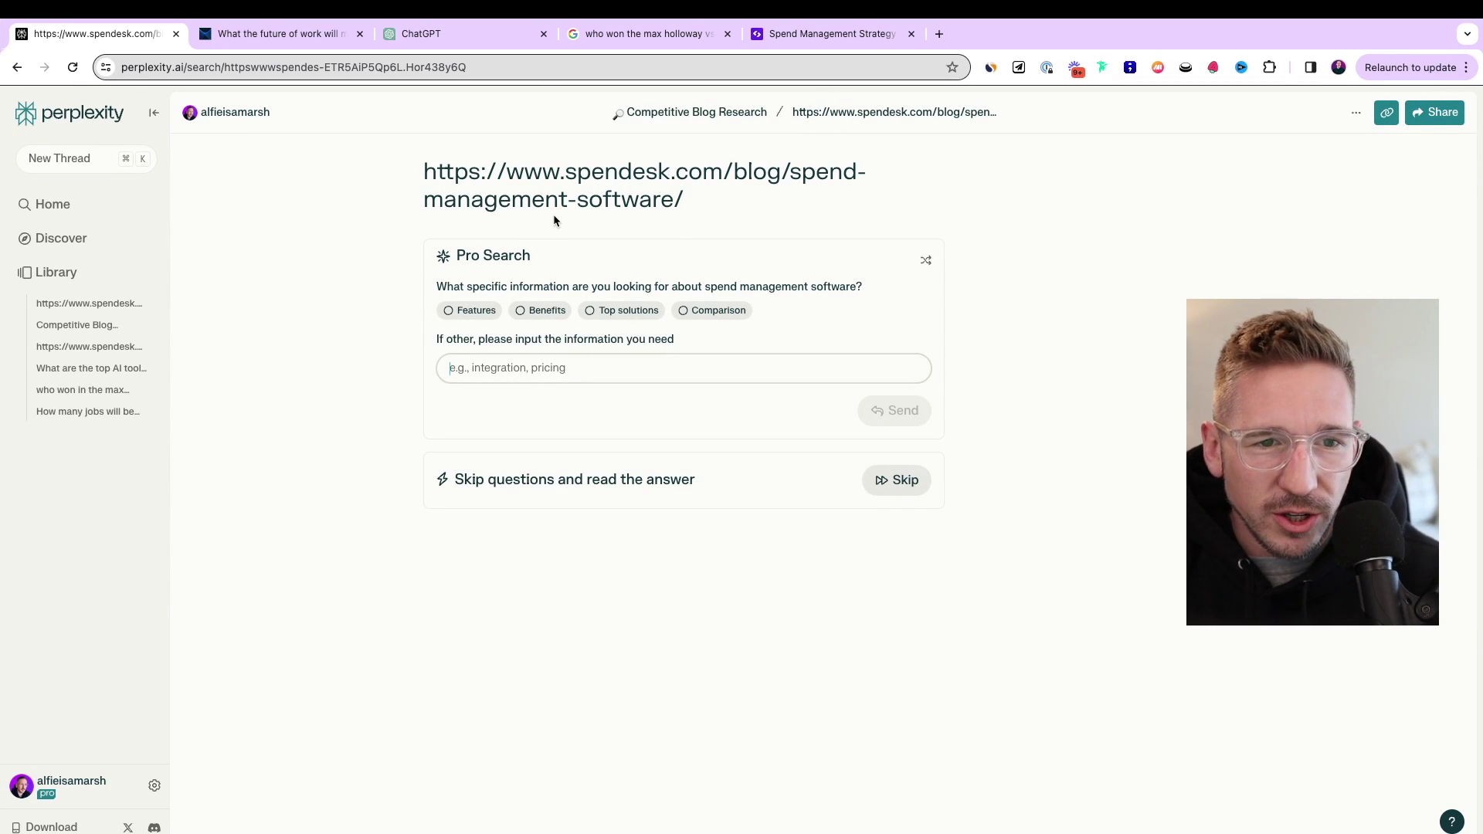
{"action": "left_click", "coordinate": [901, 481]}
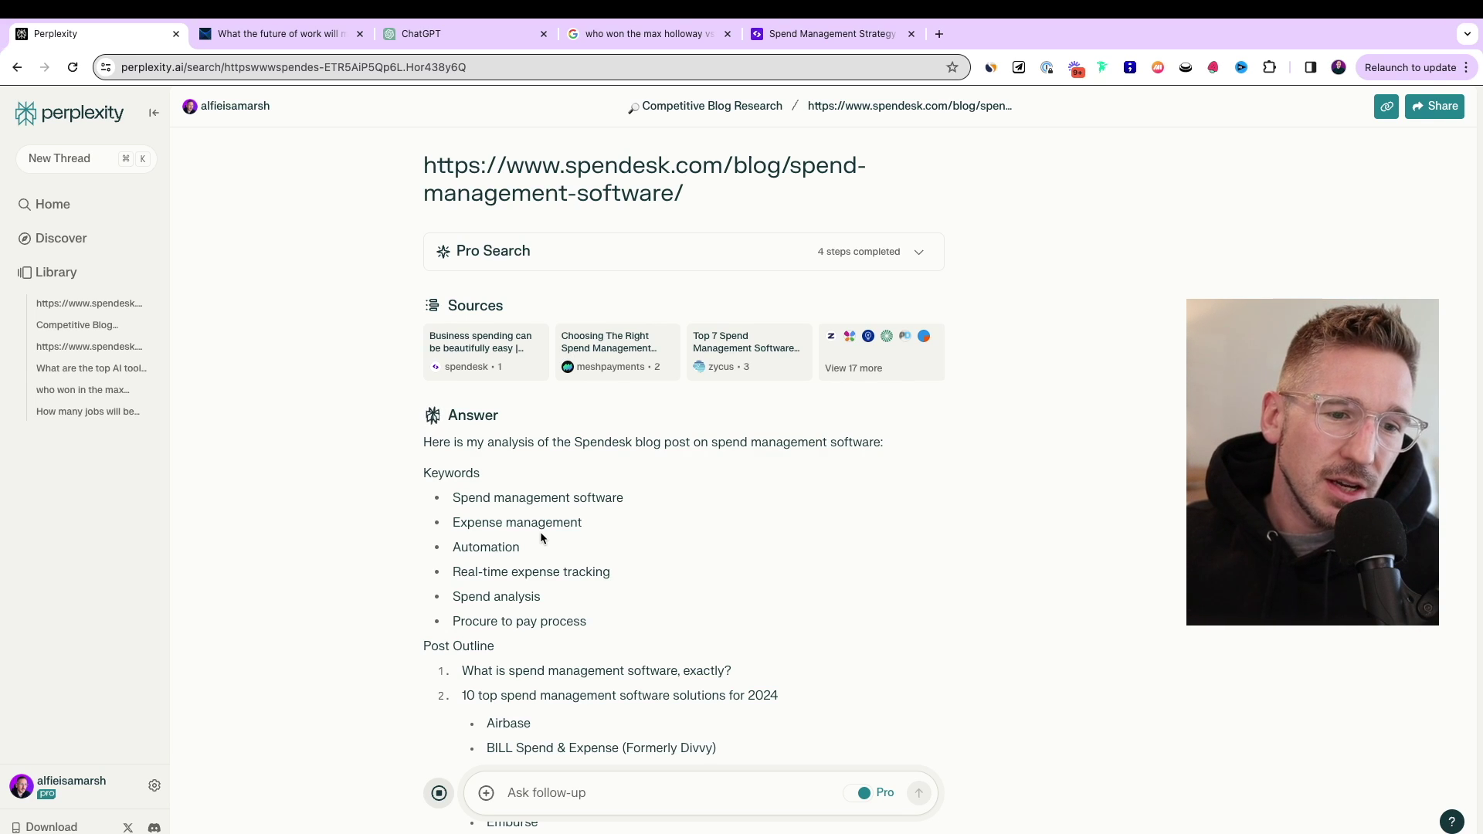
{"action": "scroll", "coordinate": [540, 532], "scroll_direction": "down", "scroll_amount": 5}
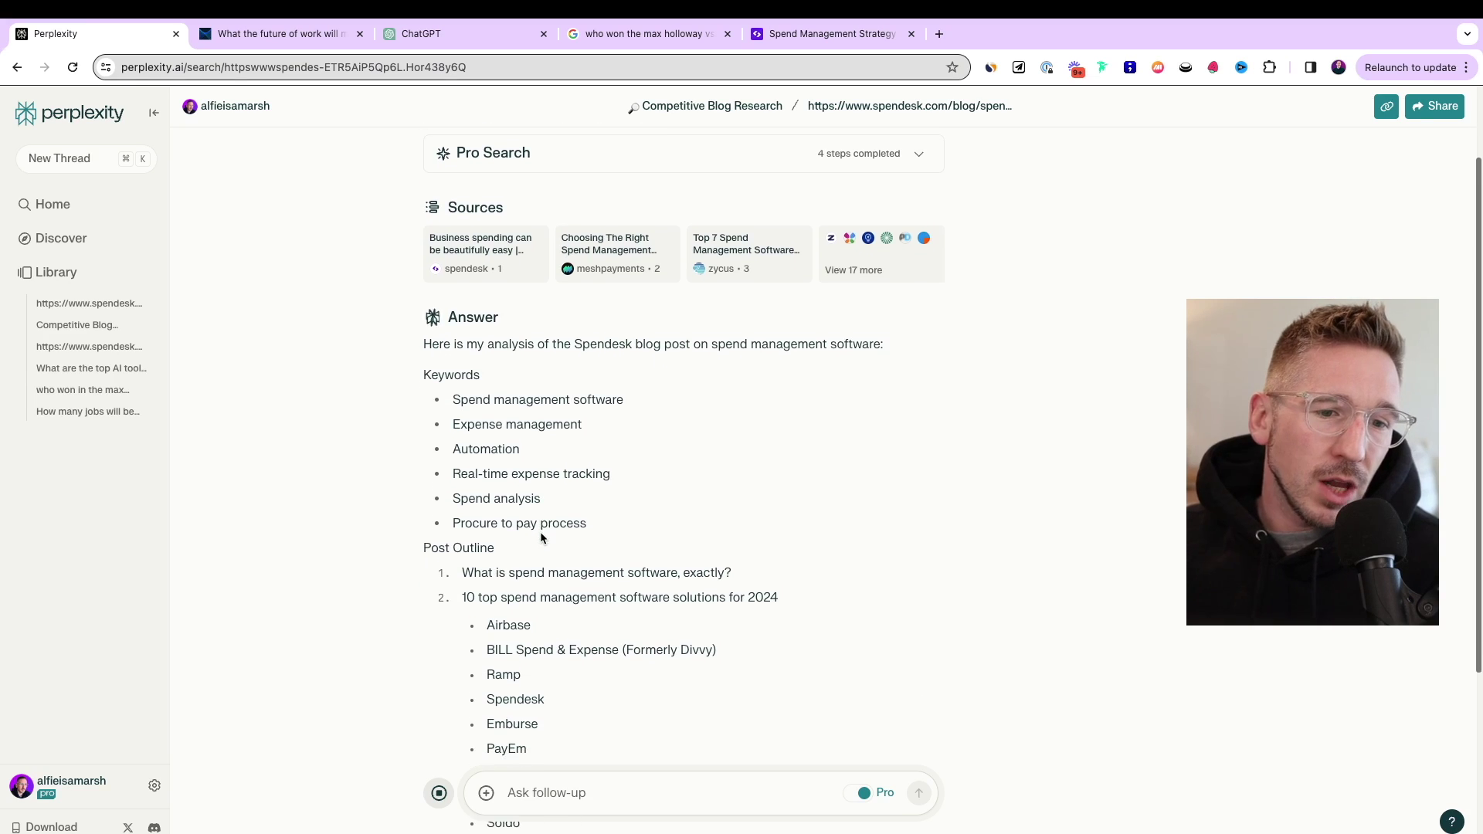
{"action": "scroll", "coordinate": [539, 532], "scroll_direction": "down", "scroll_amount": 5}
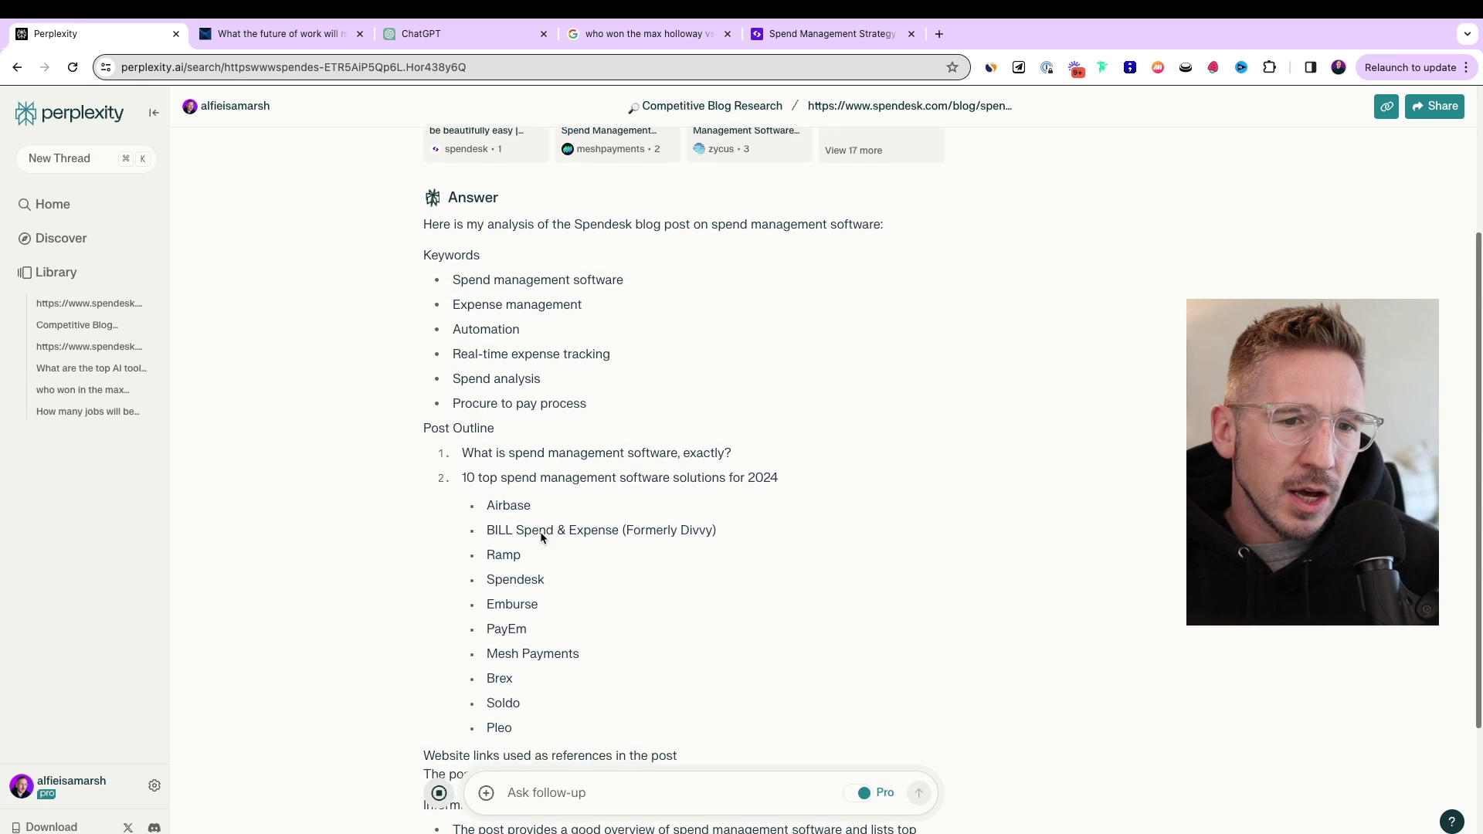
{"action": "scroll", "coordinate": [539, 532], "scroll_direction": "down", "scroll_amount": 2}
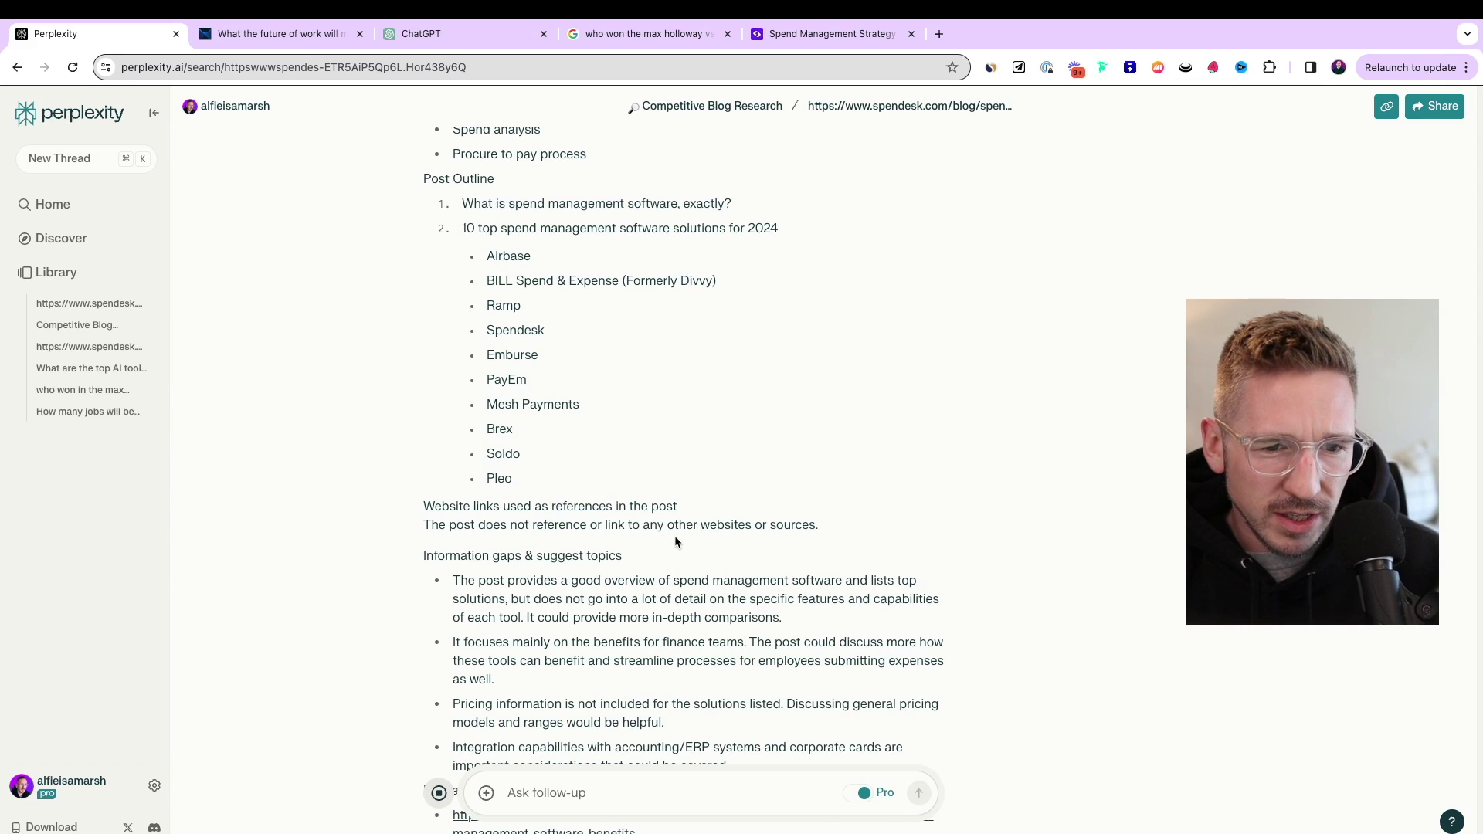
{"action": "scroll", "coordinate": [674, 540], "scroll_direction": "up", "scroll_amount": 8}
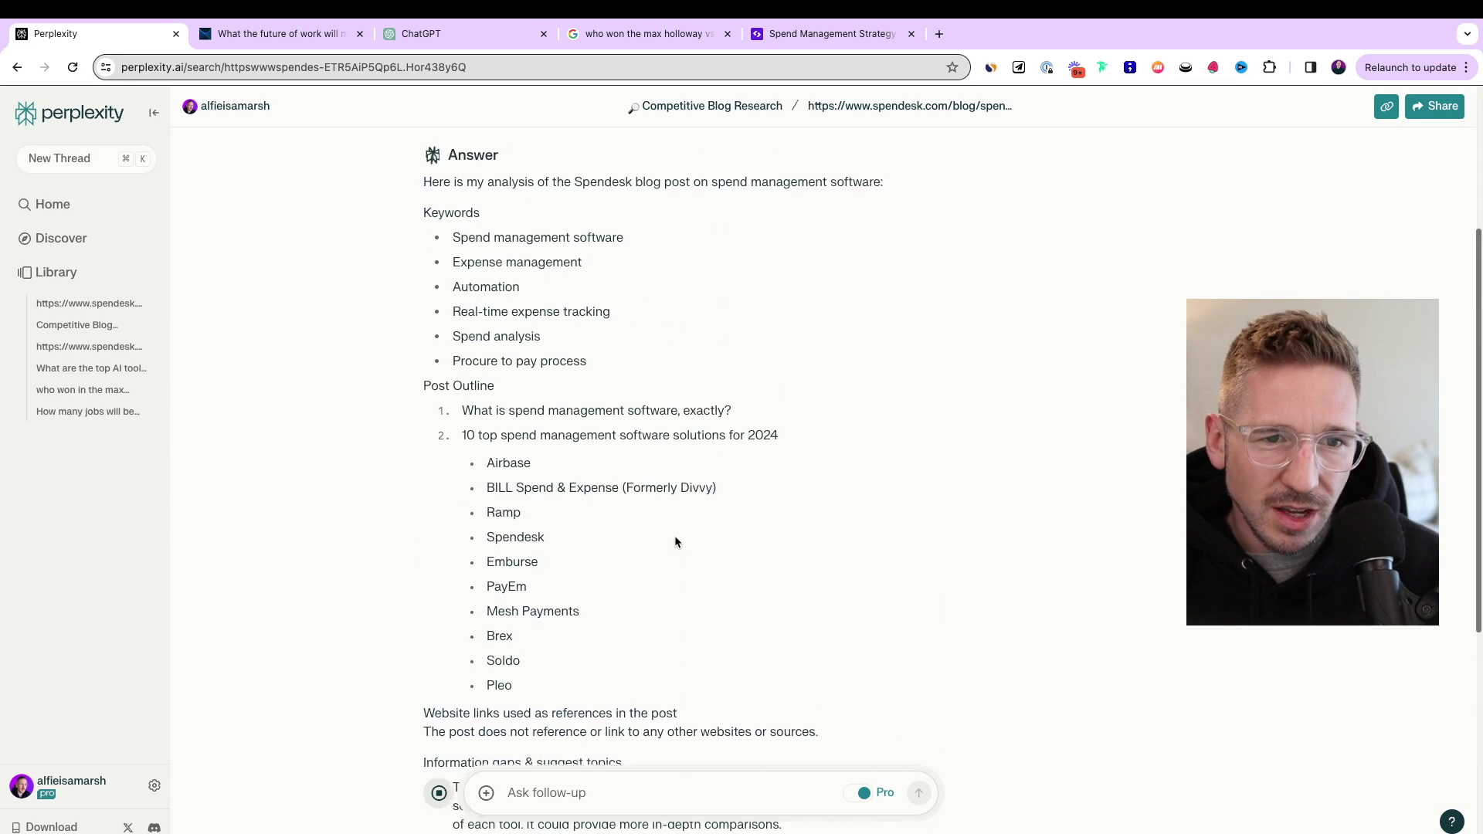
{"action": "scroll", "coordinate": [674, 535], "scroll_direction": "up", "scroll_amount": 3}
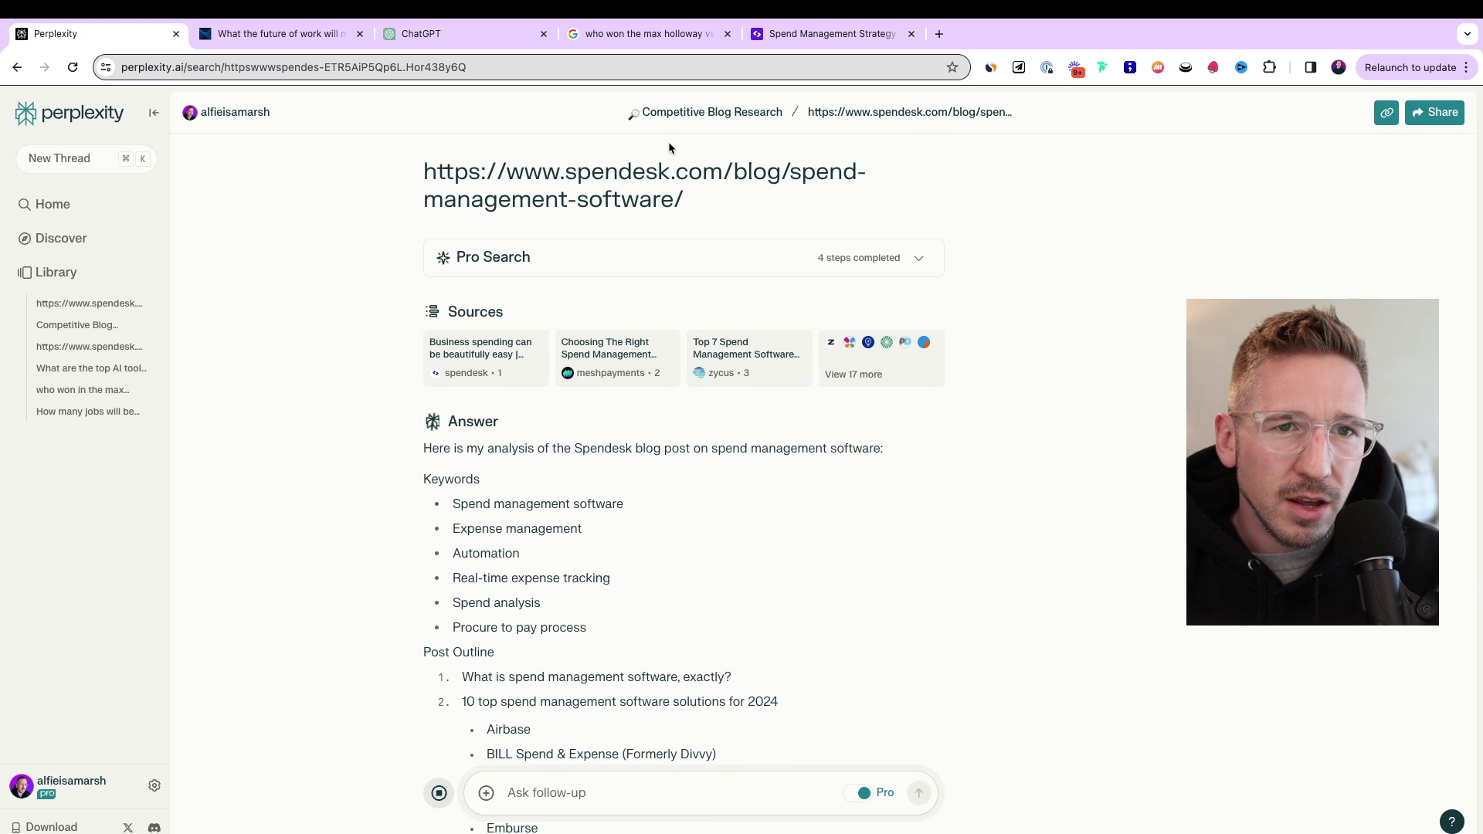
{"action": "key", "text": "ctrl+t"}
{"action": "type", "text": "https://www.spendesk.com/blog/spend-management-software/"}
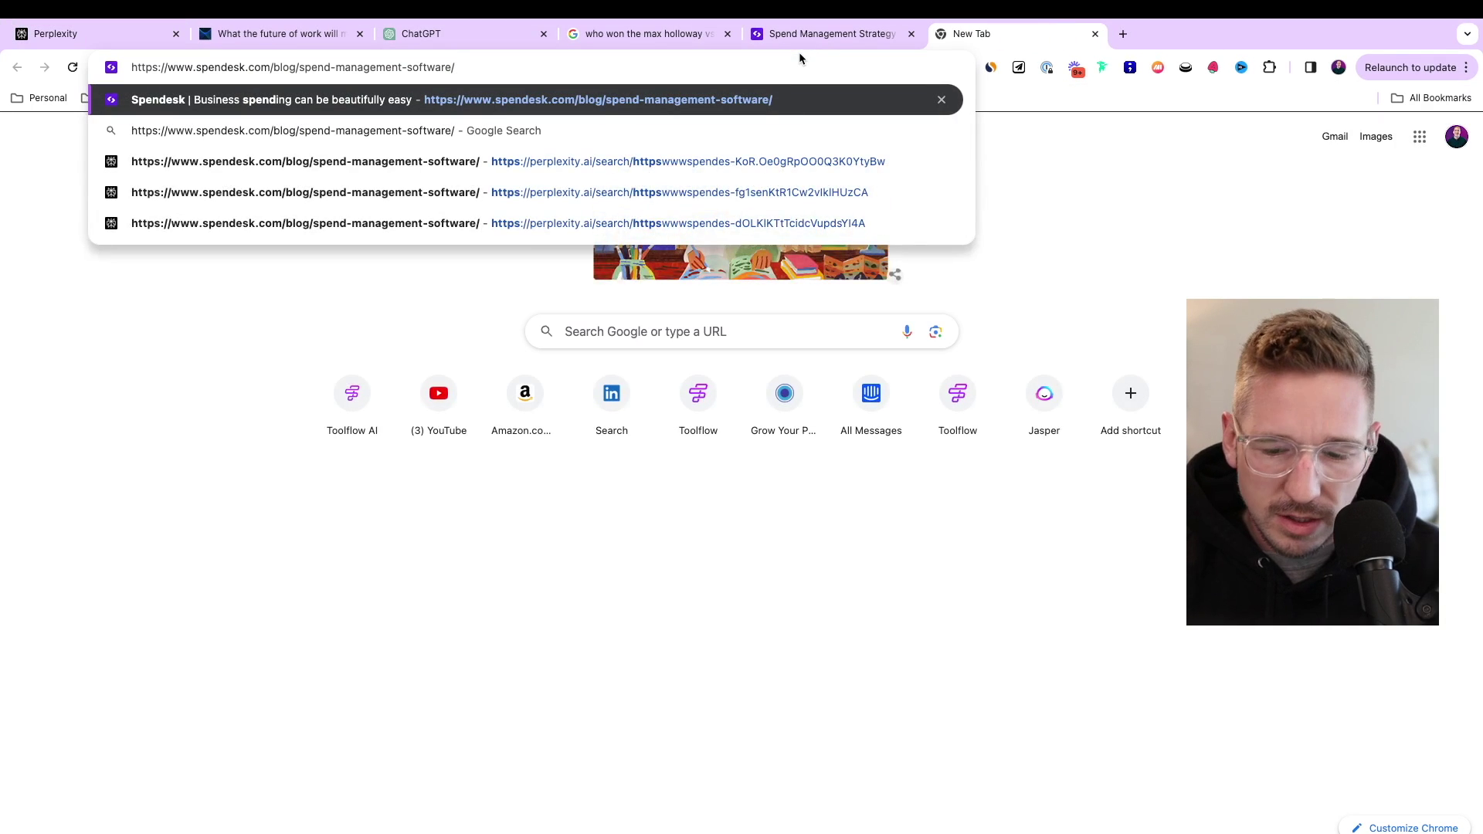
- Load the Spendesk spend-management post in the new tab, skim it, then return to the Perplexity answer
{"action": "key", "text": "Return"}
{"action": "scroll", "coordinate": [849, 342], "scroll_direction": "down", "scroll_amount": 15}
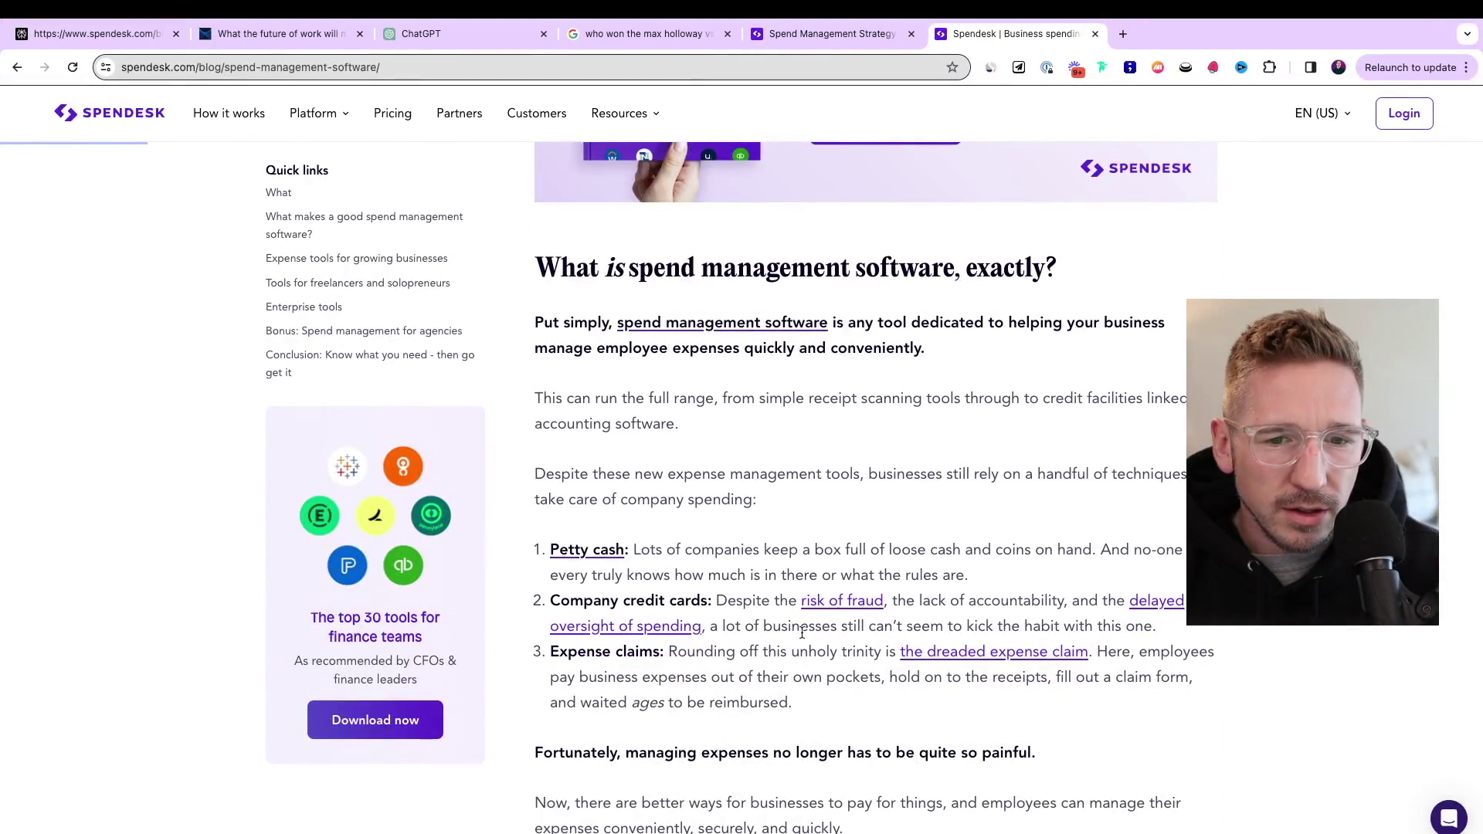
{"action": "scroll", "coordinate": [763, 630], "scroll_direction": "down", "scroll_amount": 9}
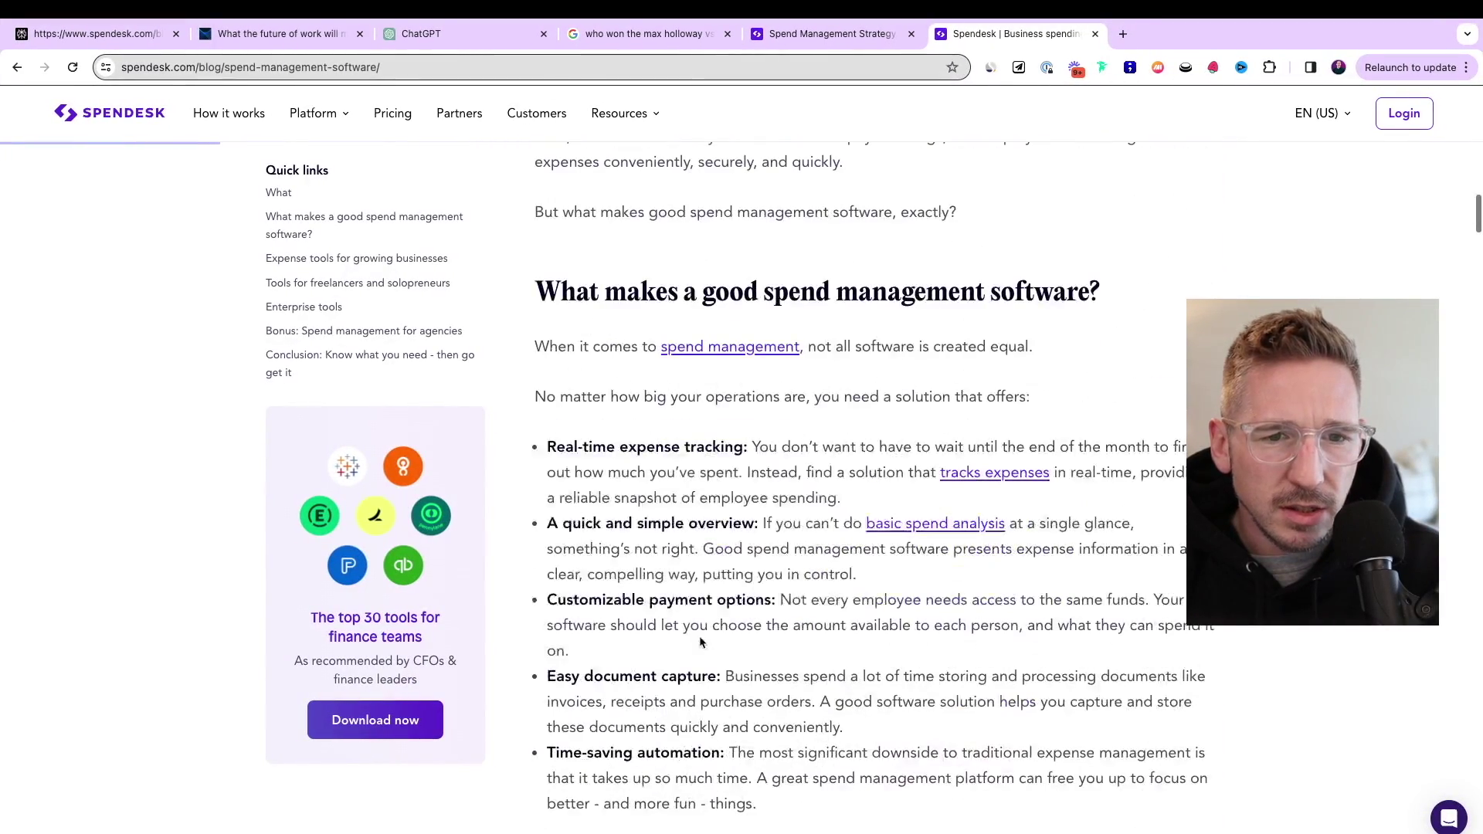
{"action": "left_click", "coordinate": [123, 35]}
{"action": "scroll", "coordinate": [656, 723], "scroll_direction": "down", "scroll_amount": 7}
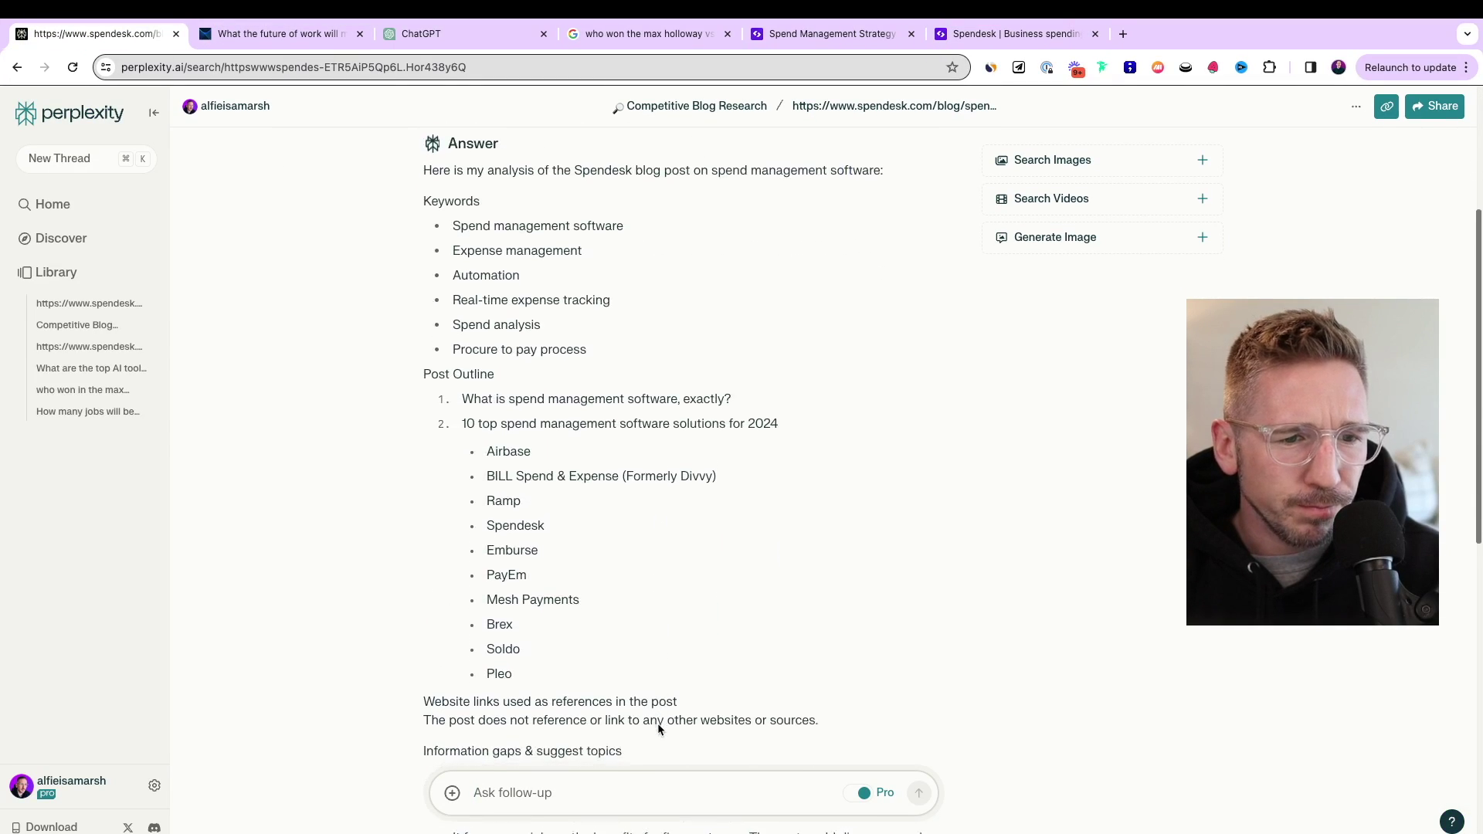
- Read down to the information gaps and the NetSuite, Rho, Tipalti and Brex research links
{"action": "scroll", "coordinate": [657, 723], "scroll_direction": "down", "scroll_amount": 2}
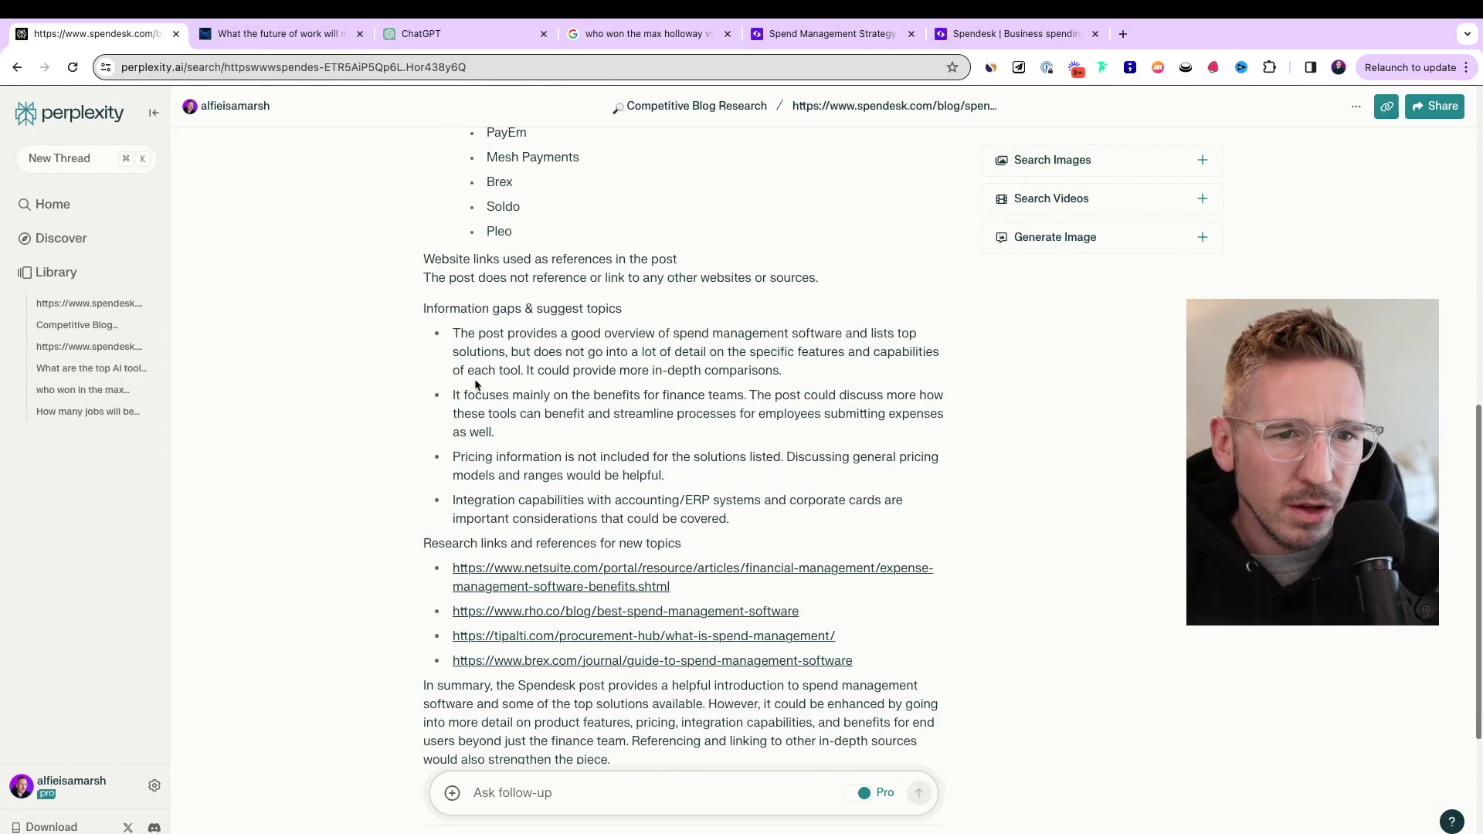
{"action": "scroll", "coordinate": [474, 379], "scroll_direction": "up", "scroll_amount": 5, "text": "ctrl"}
{"action": "scroll", "coordinate": [475, 384], "scroll_direction": "down", "scroll_amount": 3, "text": "ctrl"}
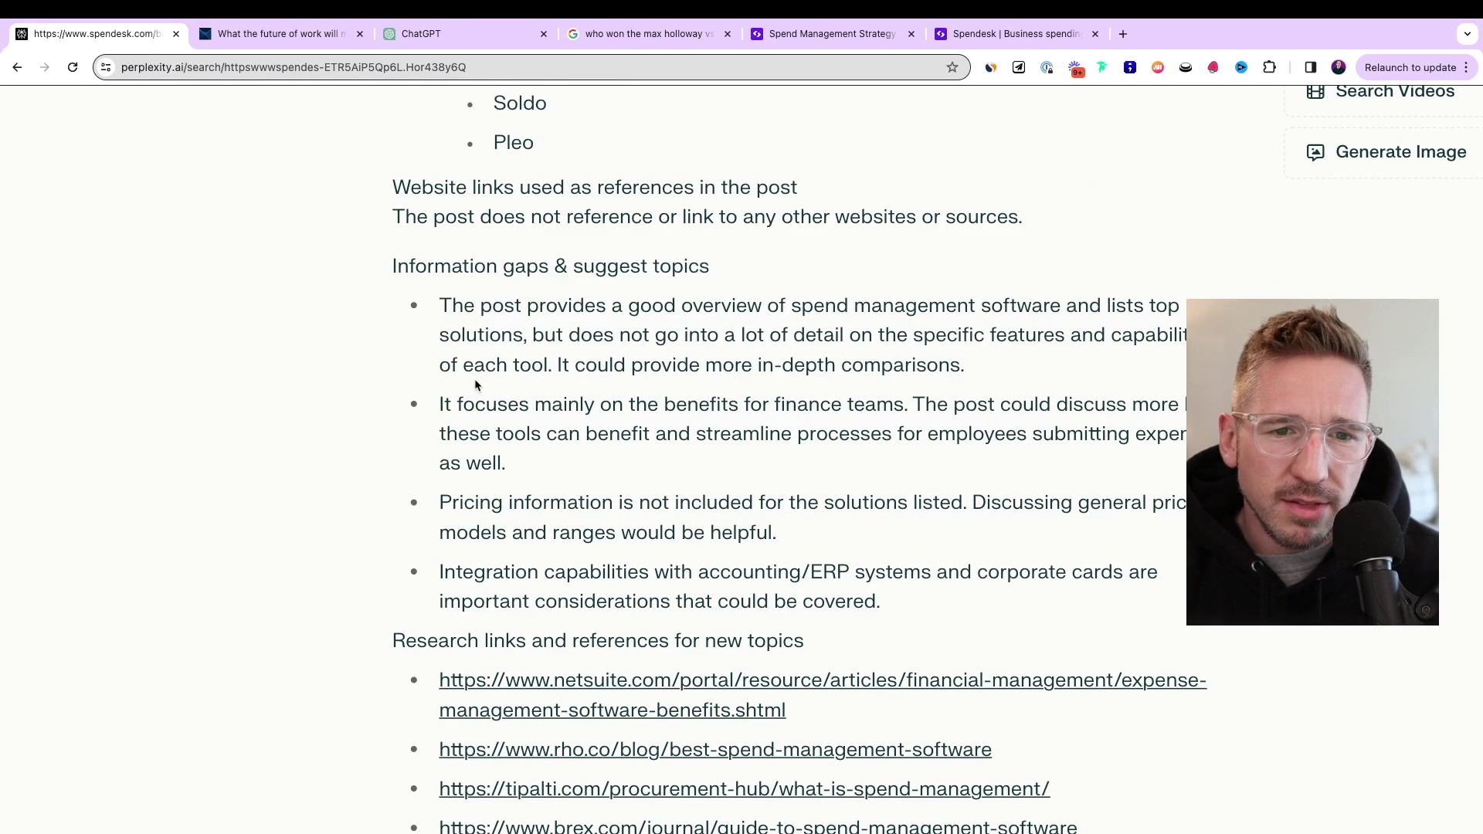
{"action": "scroll", "coordinate": [475, 383], "scroll_direction": "down", "scroll_amount": 1}
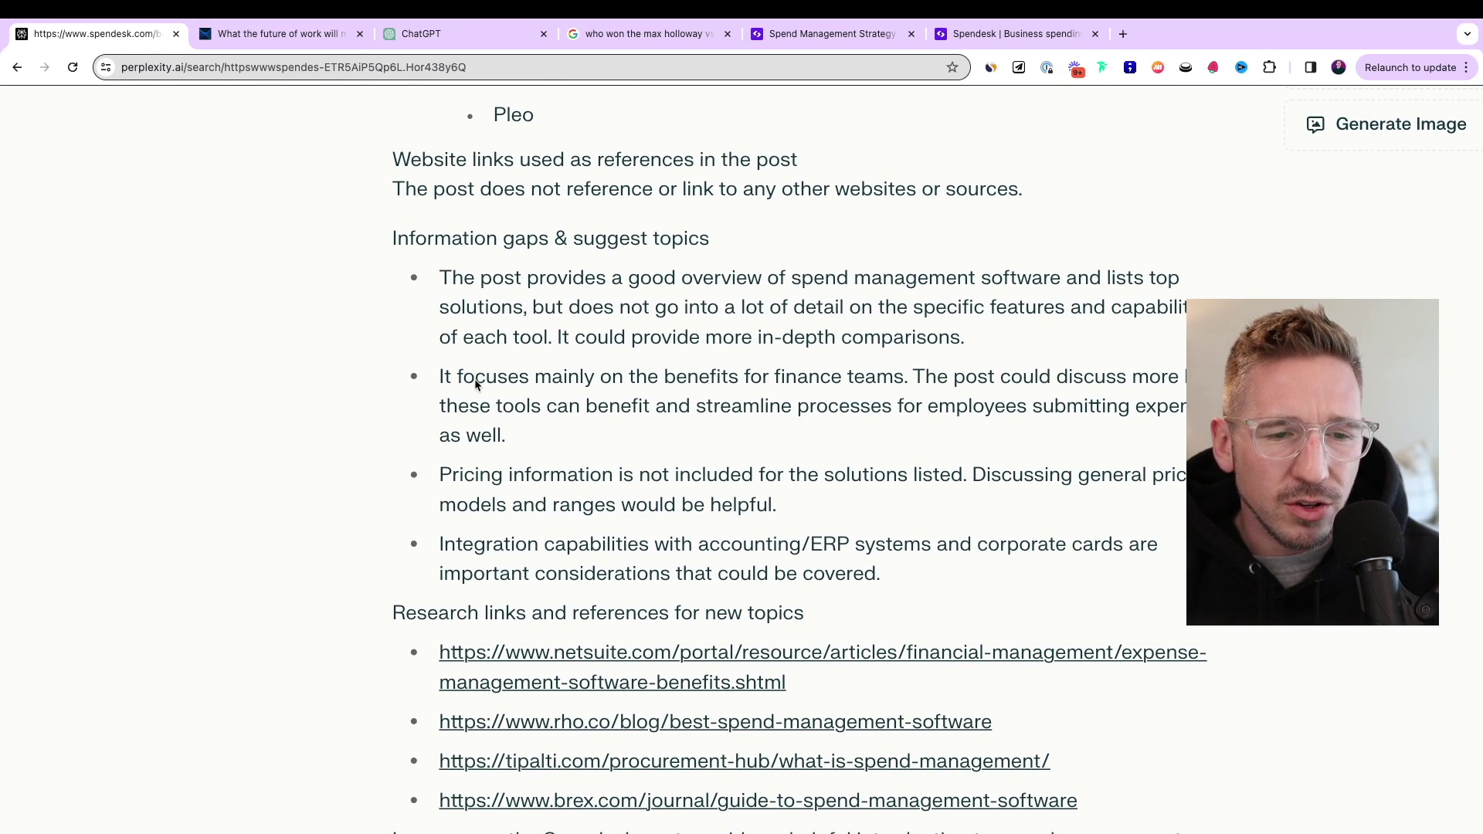
{"action": "scroll", "coordinate": [475, 380], "scroll_direction": "down", "scroll_amount": 3}
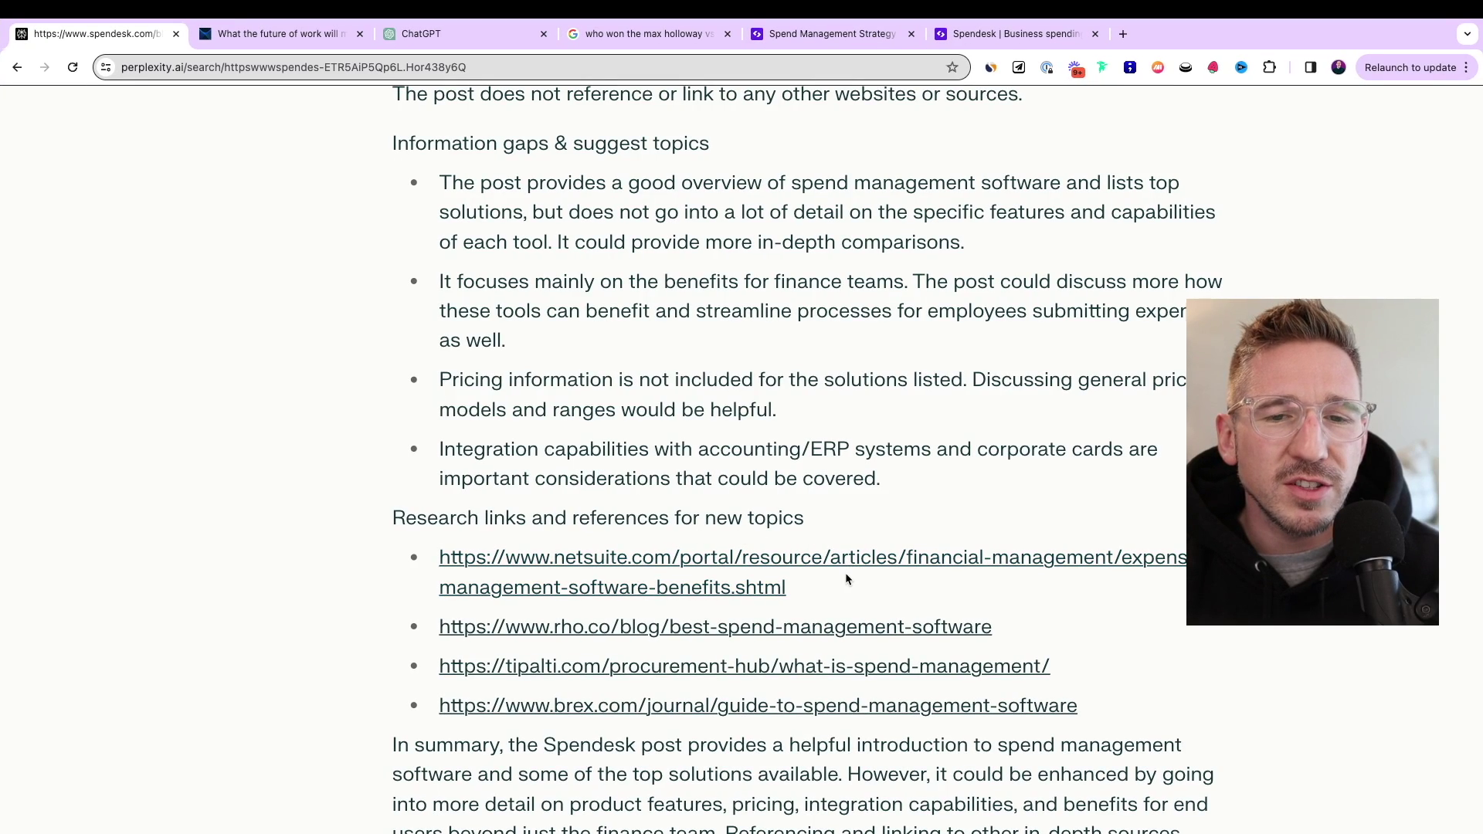
{"action": "key", "text": "super+minus"}
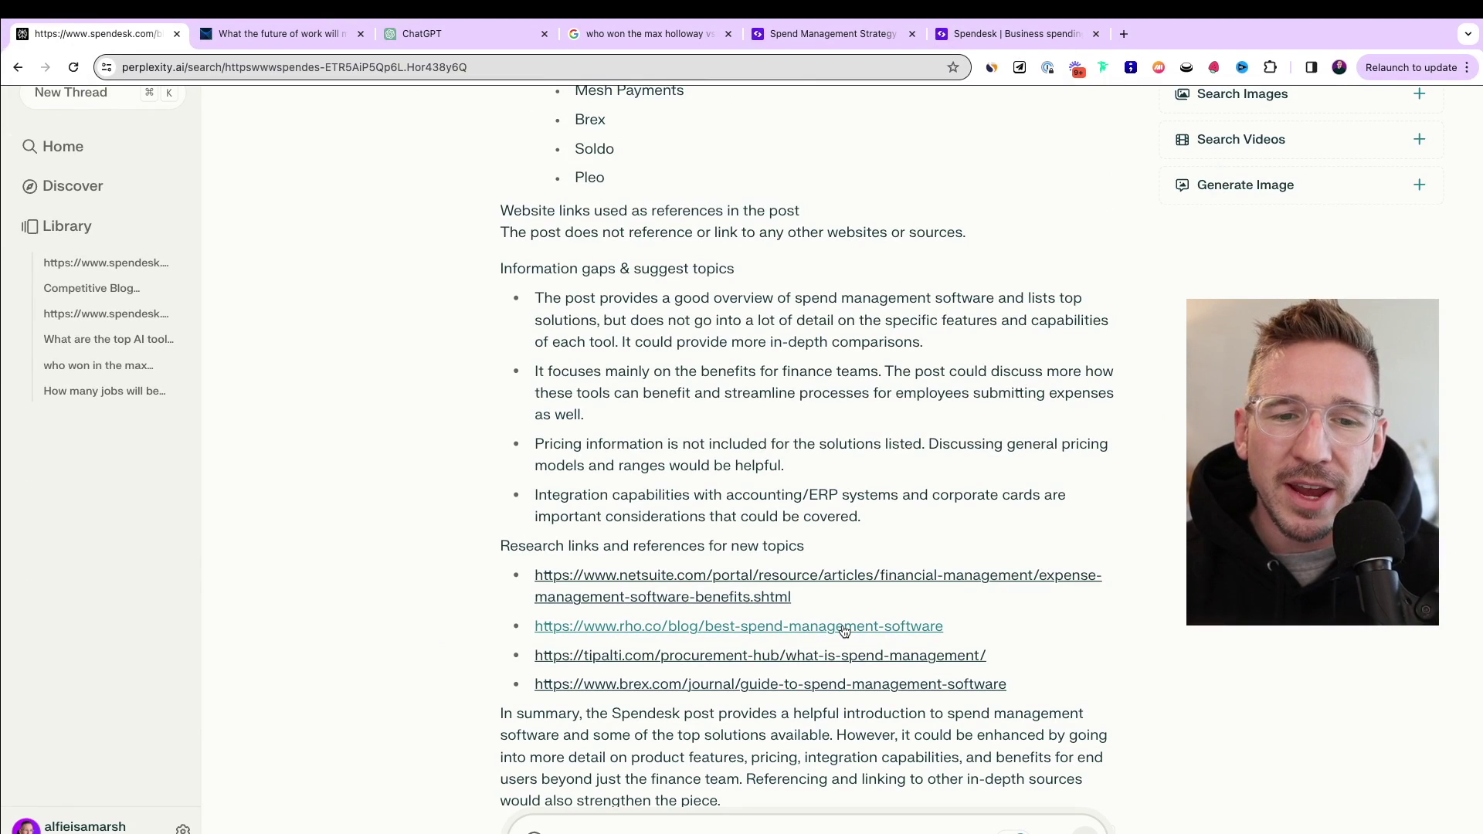
- Look back at the Spendesk article's opening petty cash list, then go back to the Perplexity tab
{"action": "left_click", "coordinate": [1012, 34]}
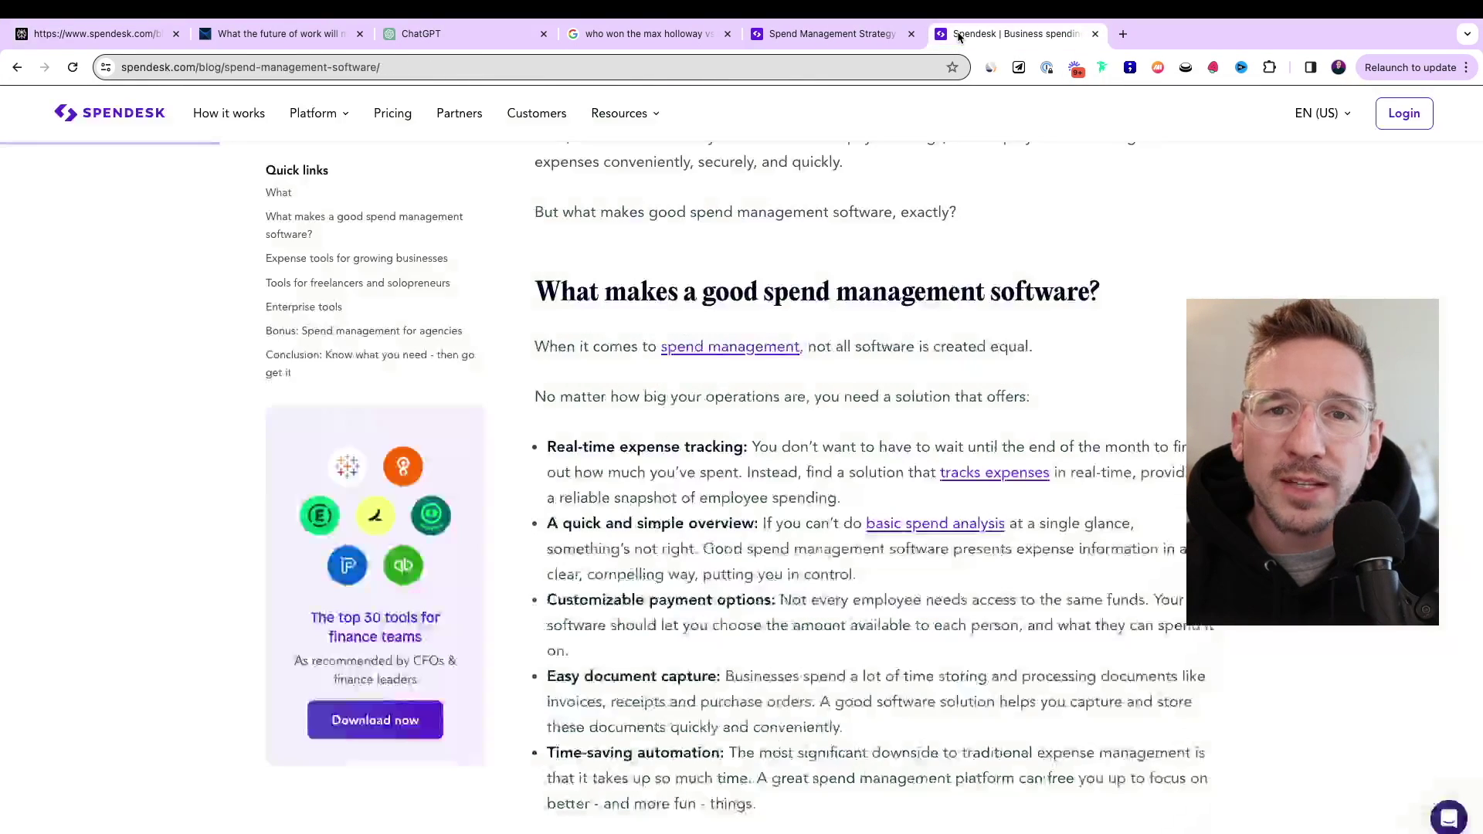
{"action": "scroll", "coordinate": [845, 337], "scroll_direction": "up", "scroll_amount": 5}
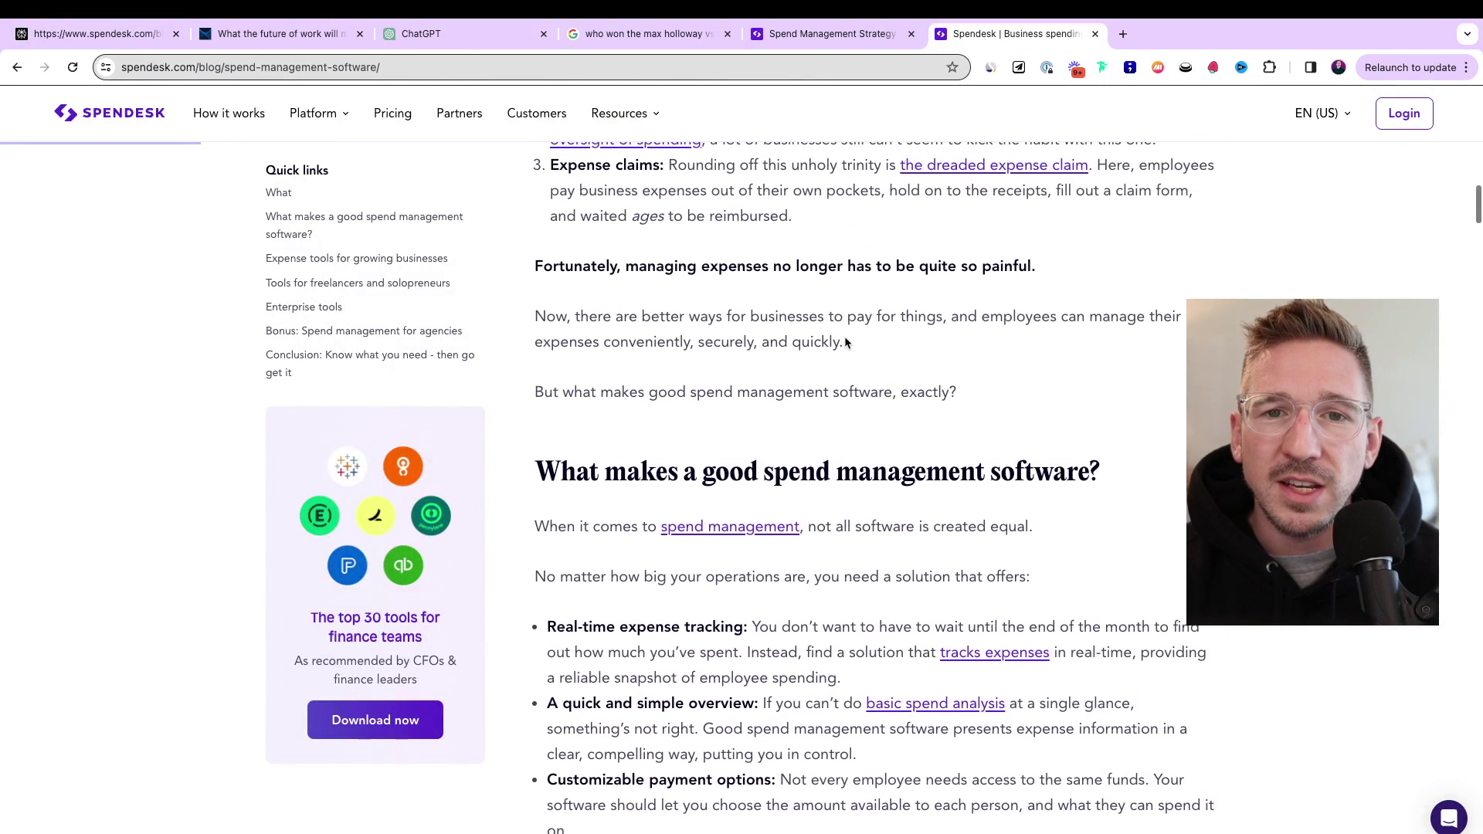
{"action": "scroll", "coordinate": [844, 342], "scroll_direction": "up", "scroll_amount": 1}
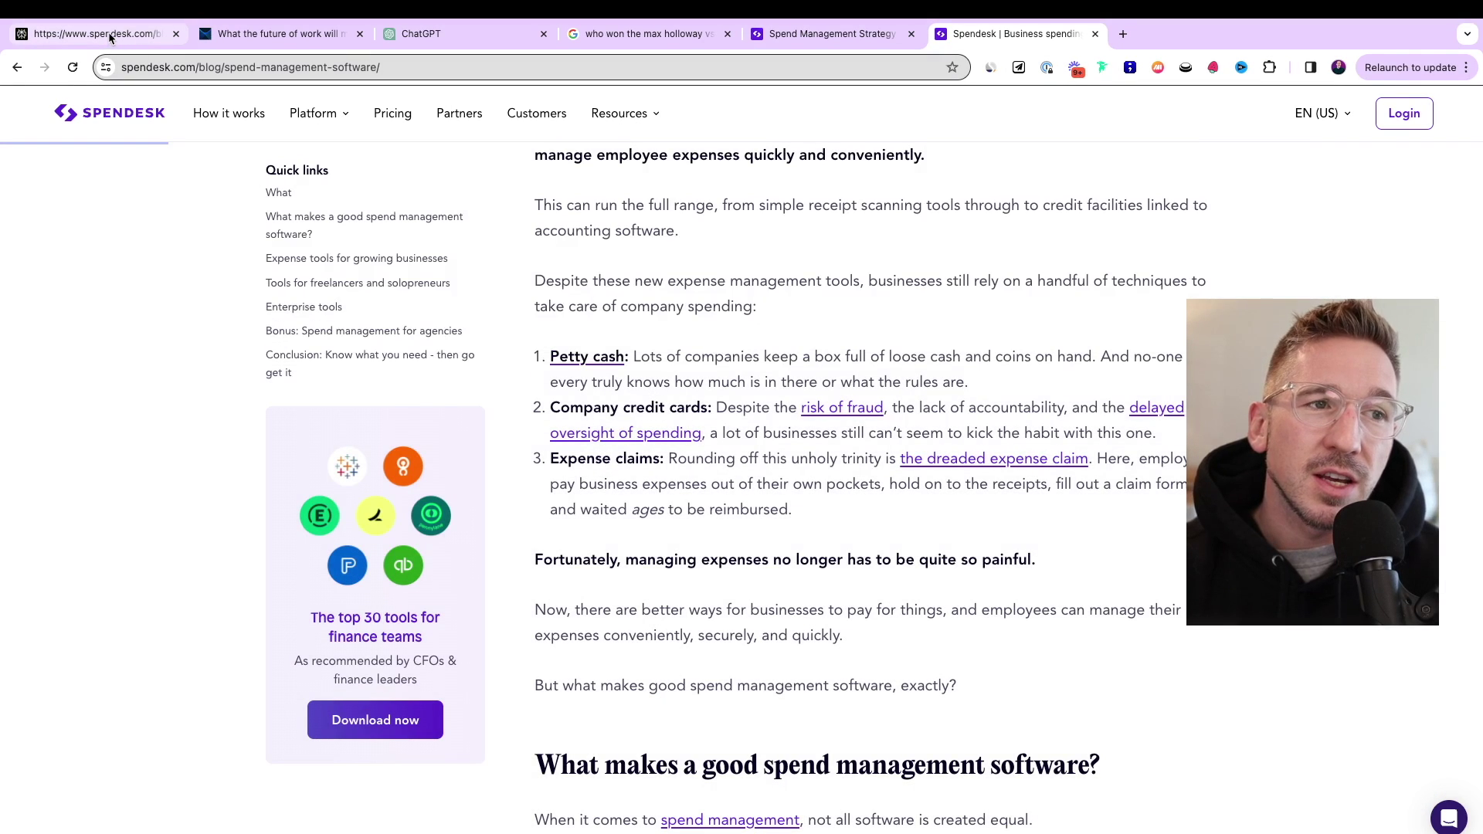
{"action": "left_click", "coordinate": [110, 36]}
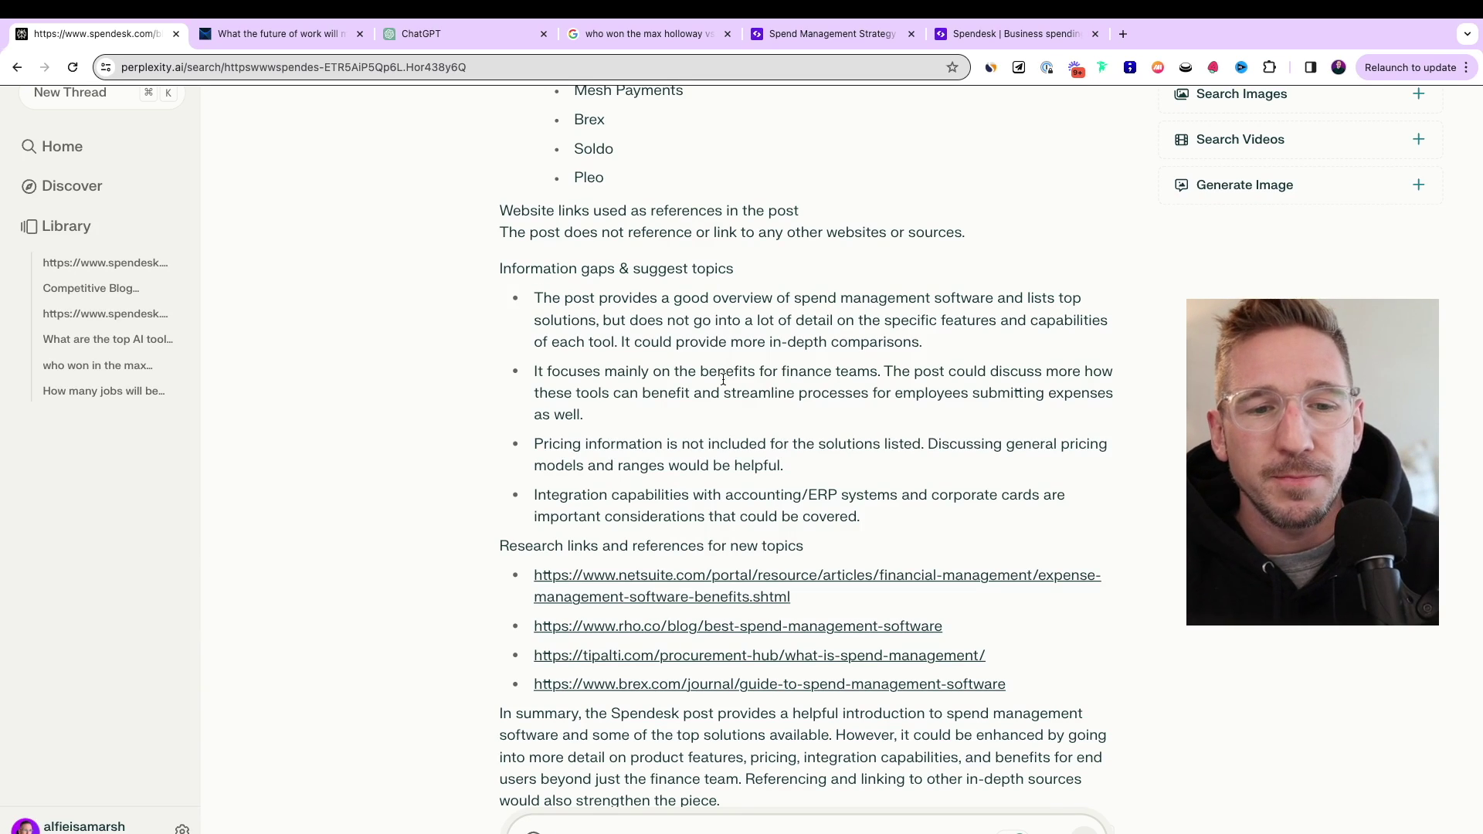
- Glance over the Spendesk analysis once more, then go to Perplexity's Home page
{"action": "scroll", "coordinate": [733, 423], "scroll_direction": "down", "scroll_amount": 4}
{"action": "scroll", "coordinate": [734, 424], "scroll_direction": "up", "scroll_amount": 15}
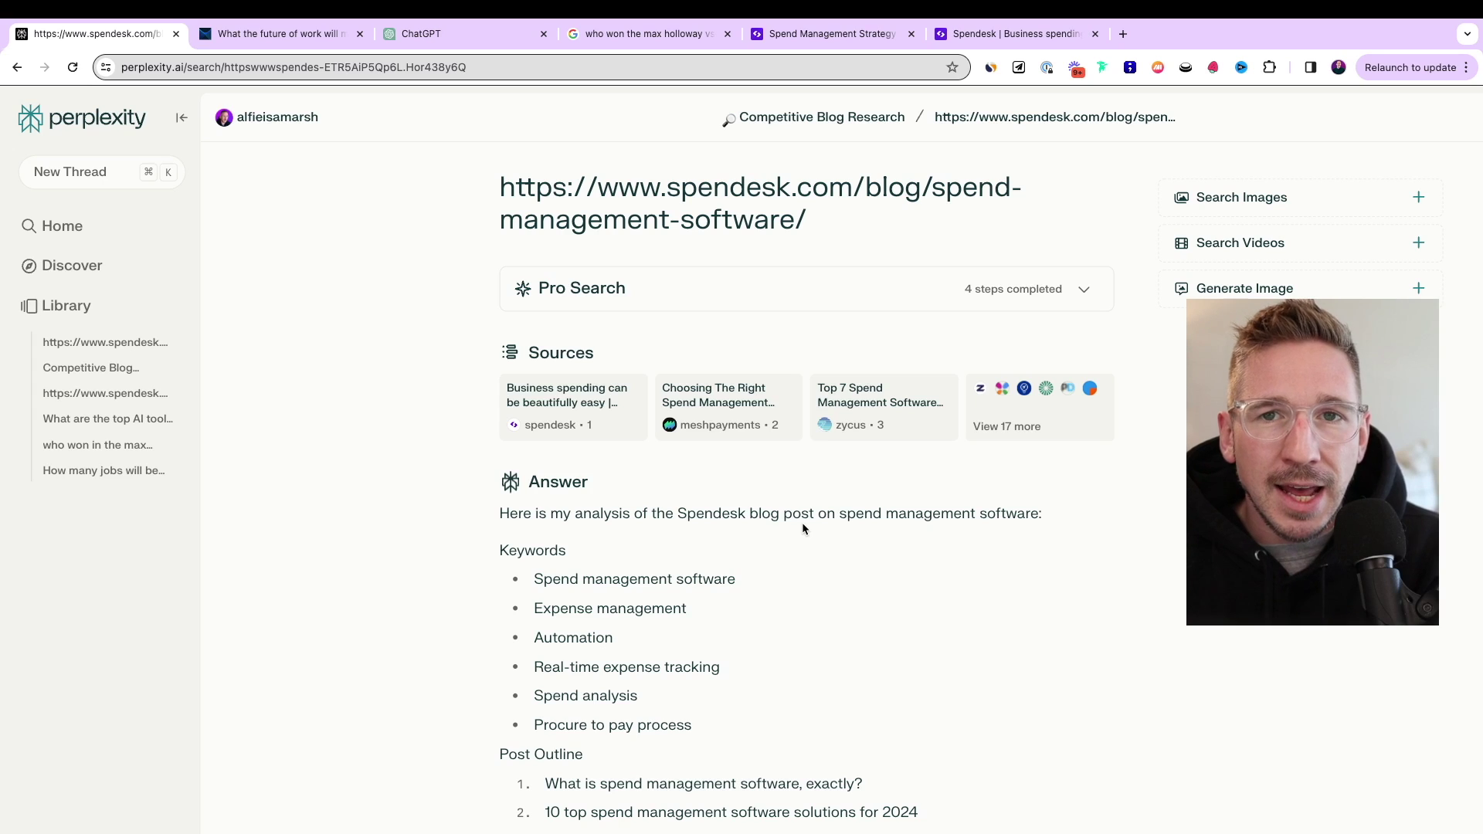
{"action": "left_click", "coordinate": [101, 227]}
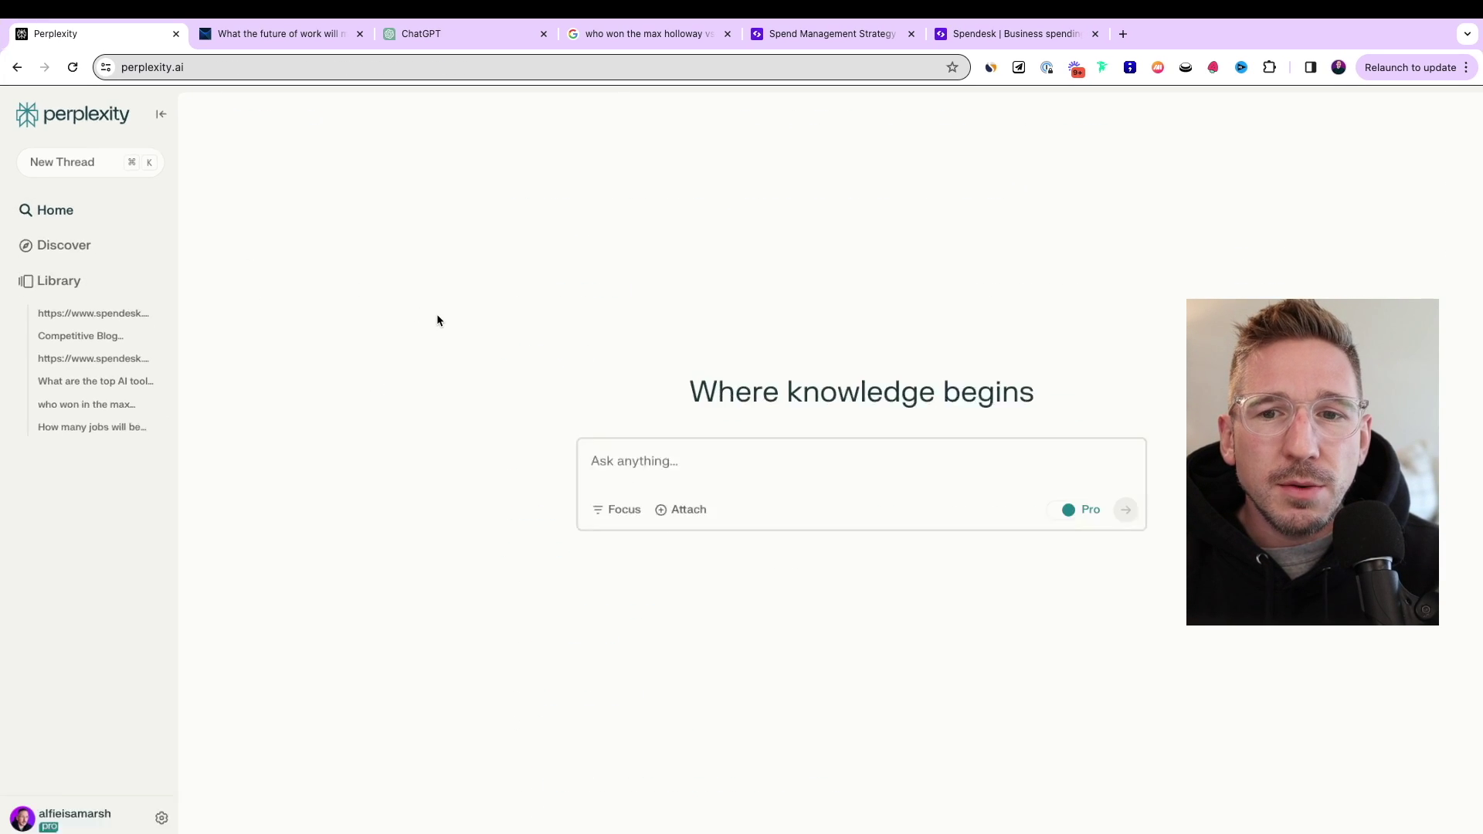